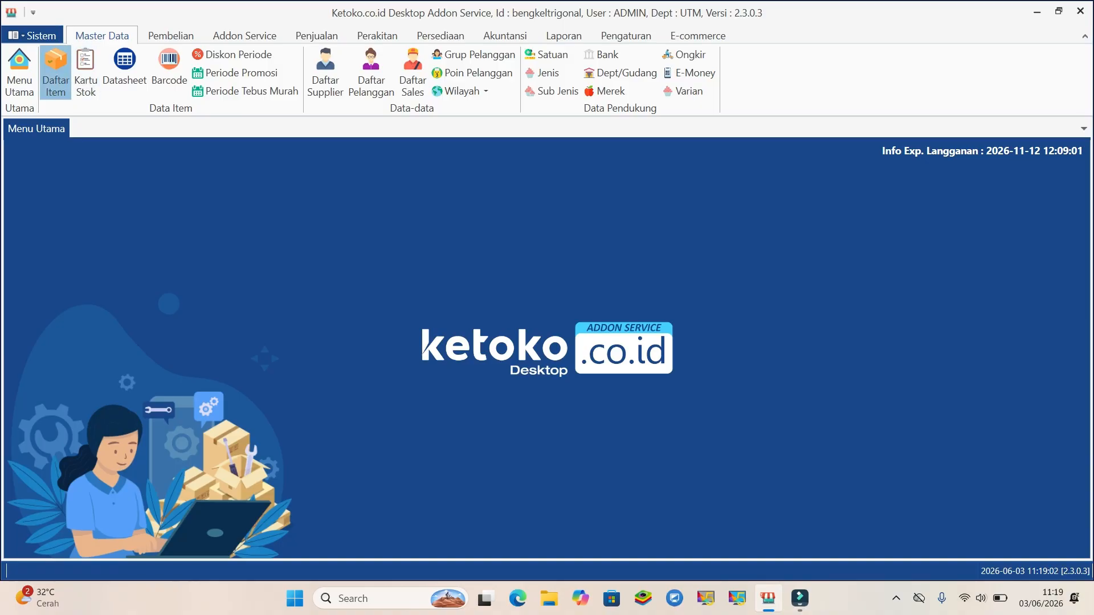
Add a new item of type Barang named "Oli motul" and set its Jenis to ALT.
left_click(55, 73)
left_click(129, 541)
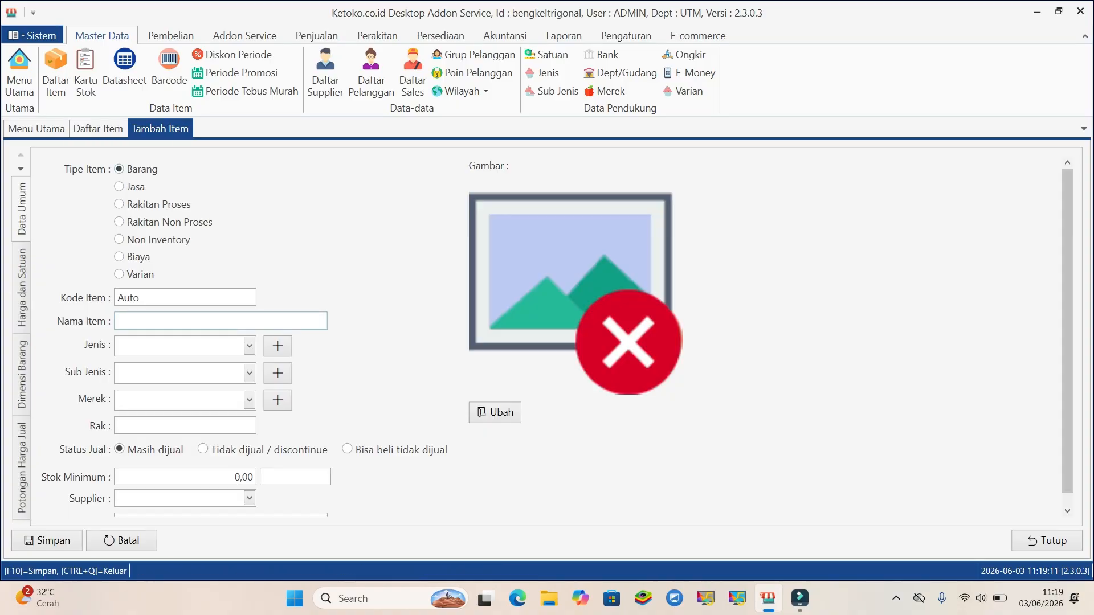
type("Oli motul")
left_click(249, 346)
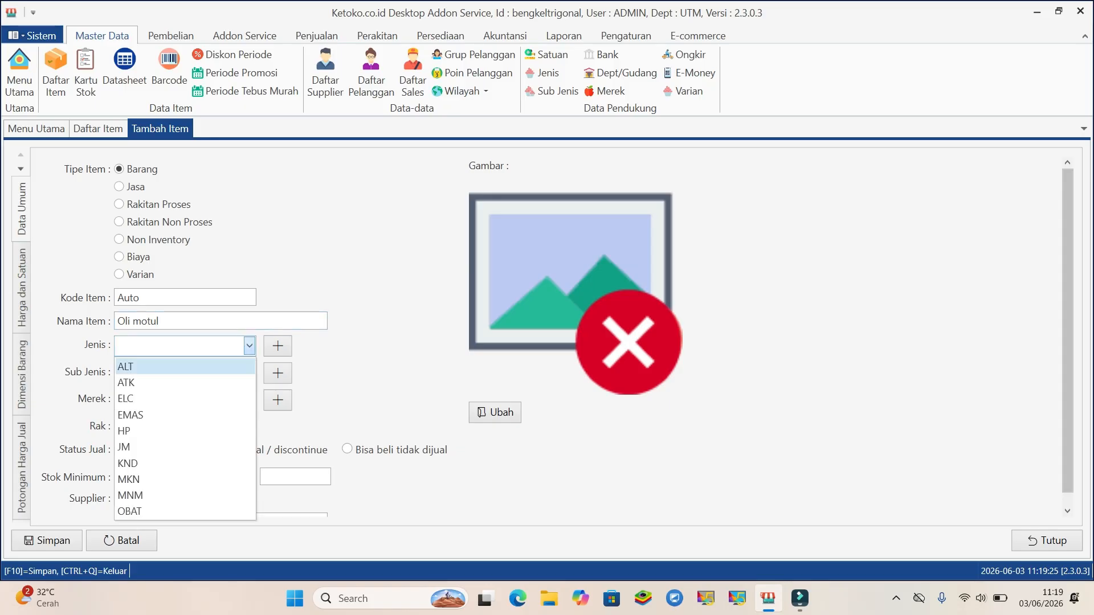
left_click(234, 366)
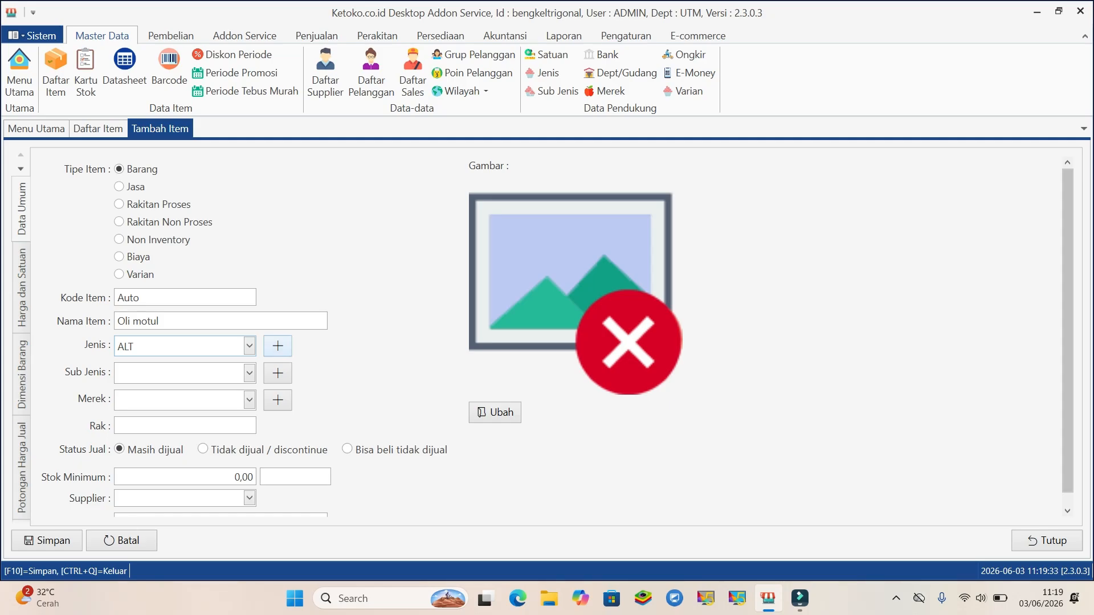
left_click(184, 426)
scroll(557, 337, "down", 1)
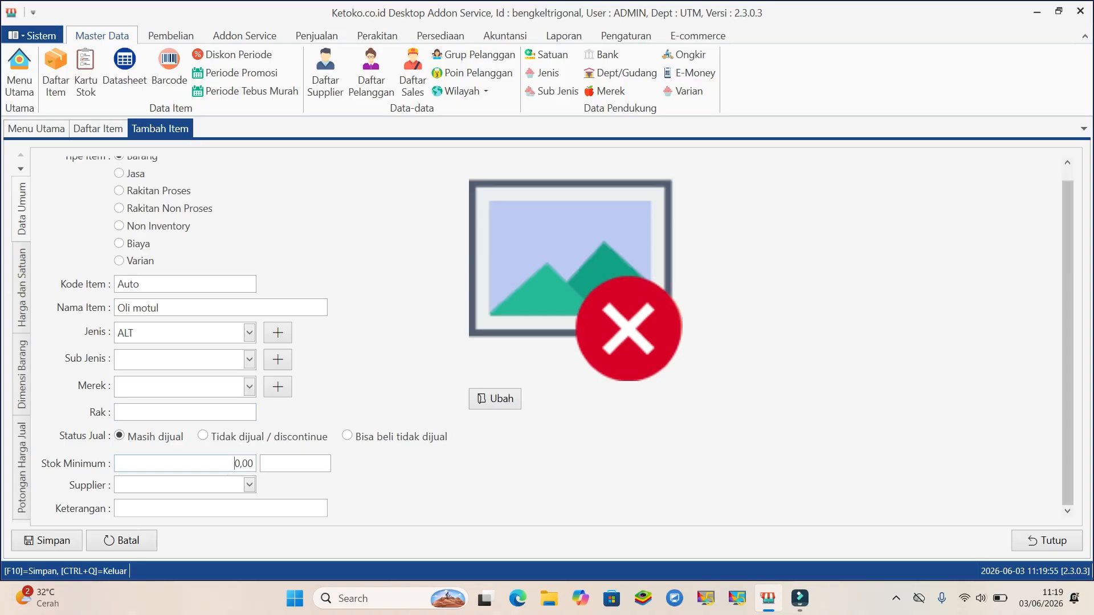
left_click(185, 464)
scroll(547, 336, "up", 1)
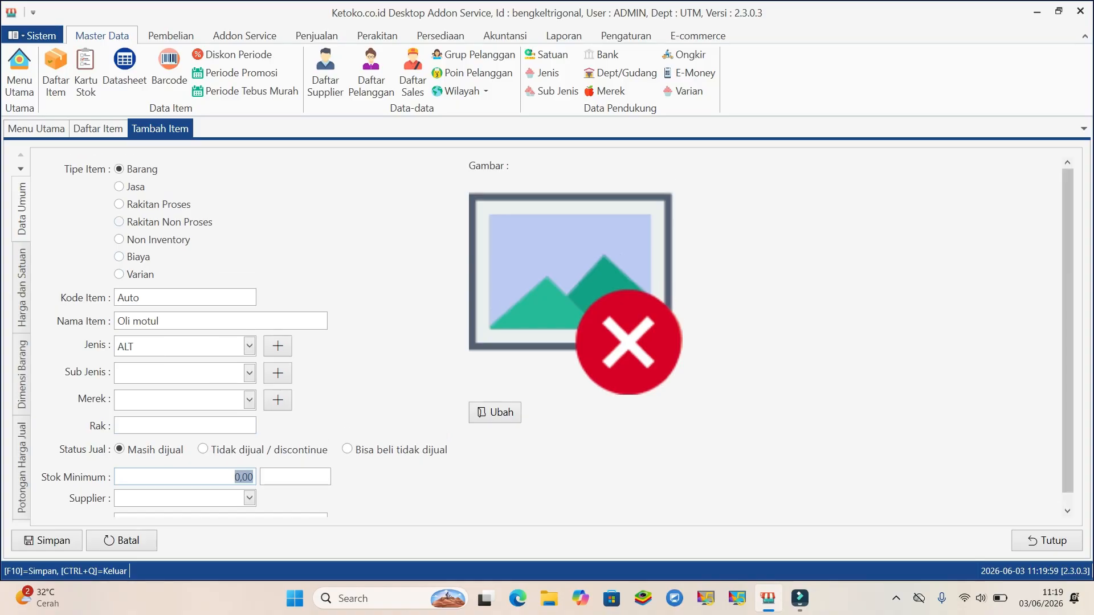
Set Oli motul's unit to PCS, Harga Pokok to 50.000 and Harga Jual to 75.000, save the item and close its form.
left_click(22, 288)
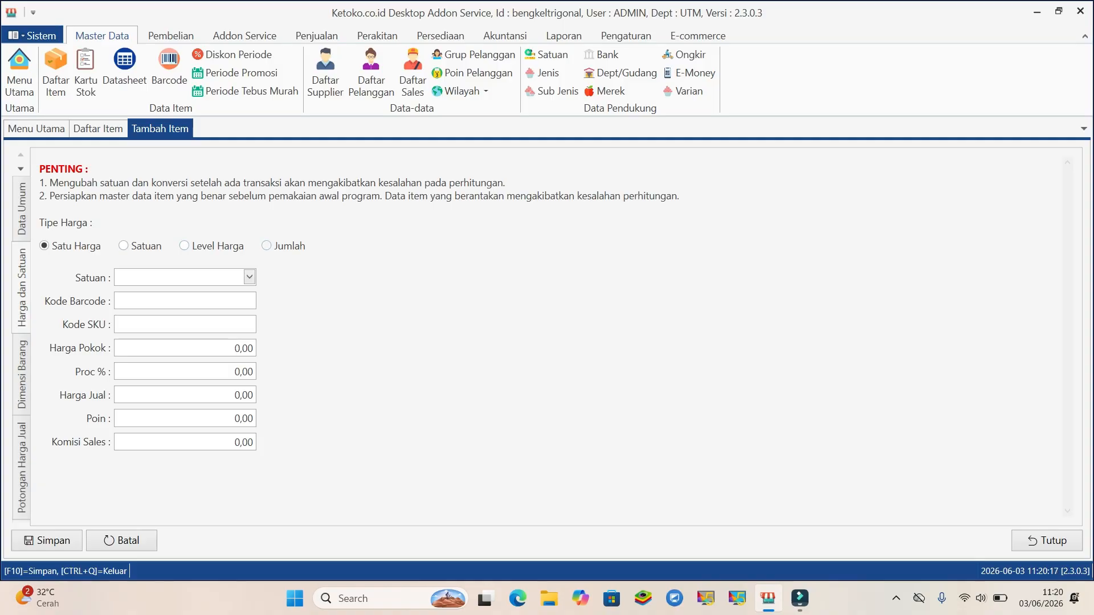
left_click(249, 278)
left_click(185, 391)
type("50000")
double_click(208, 395)
type("75.000")
key("F10")
key("Return")
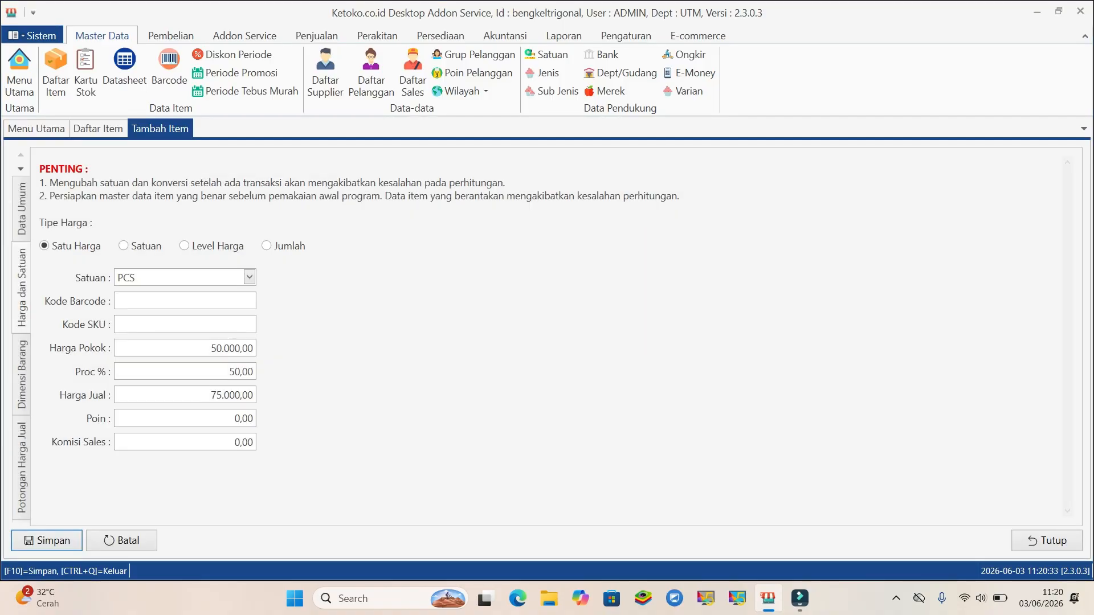
key("ctrl+q")
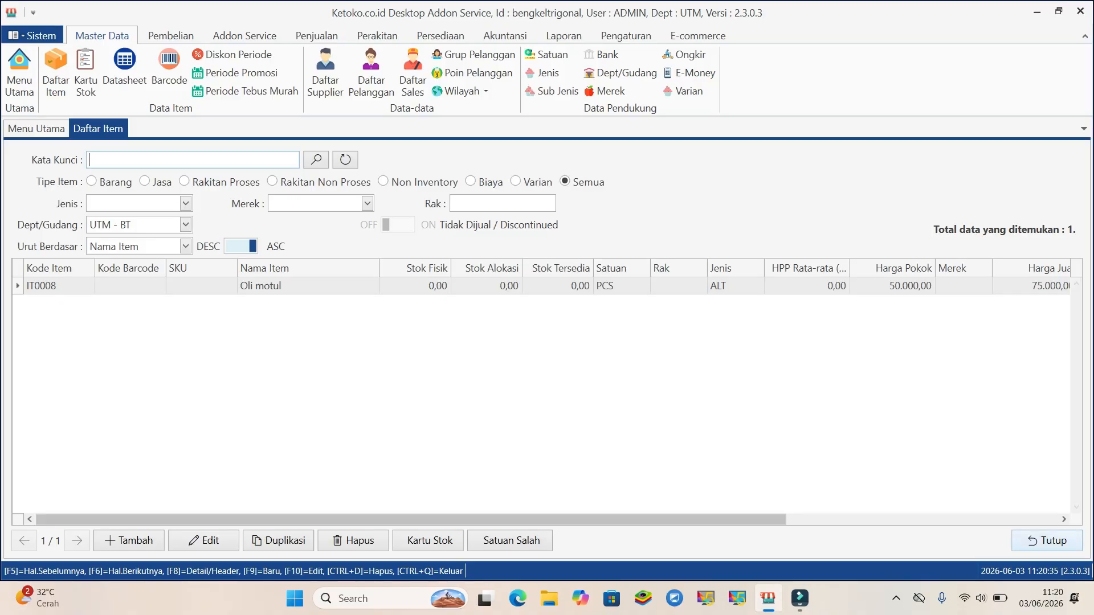
key("ctrl+q")
Add a new item of type Jasa named "Jasa pasang OLI" and set its Jenis to ALT.
left_click(55, 72)
left_click(129, 540)
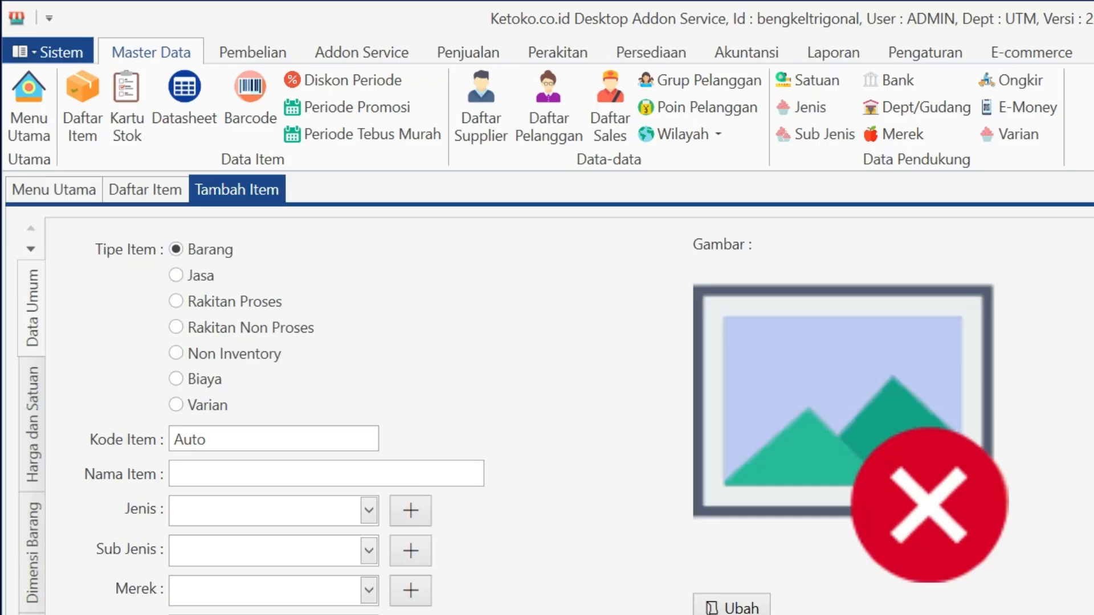
left_click(176, 275)
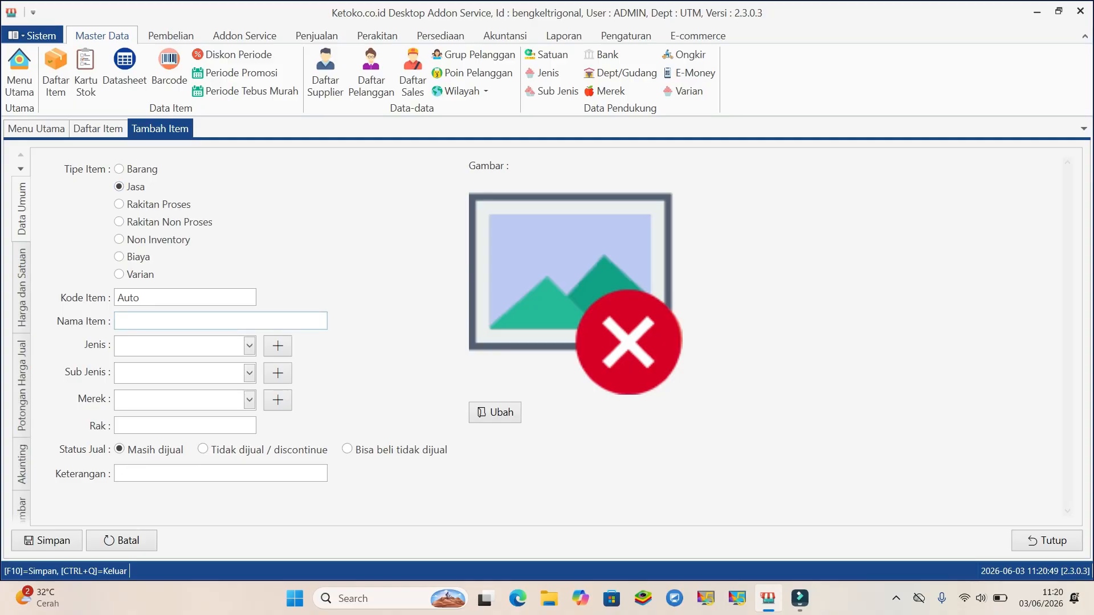
type("Jasa pasang OLI")
key("Return")
key("Down")
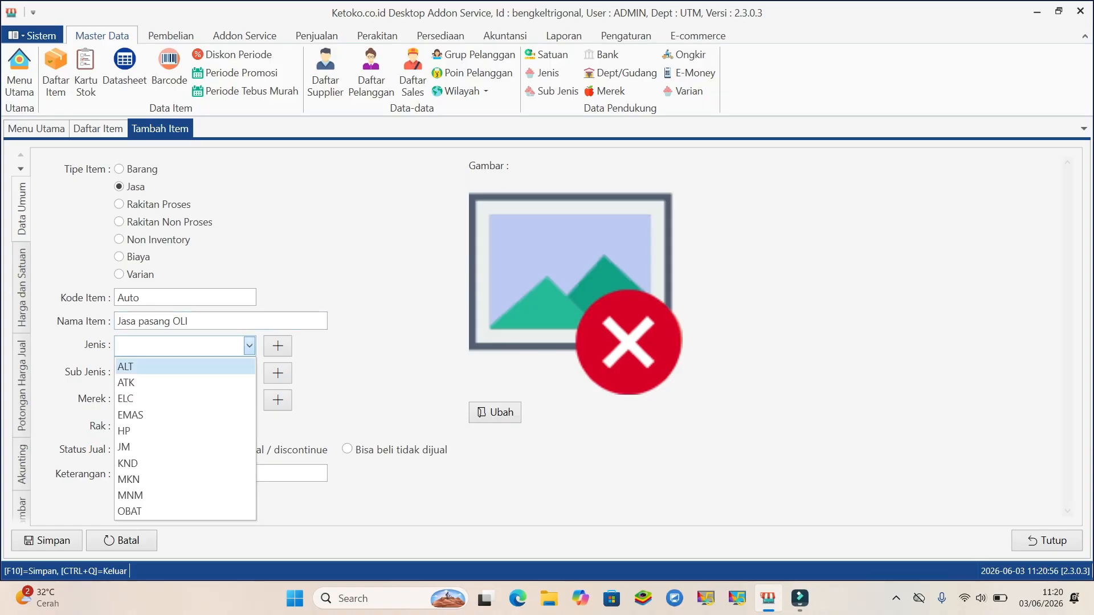
key("Return")
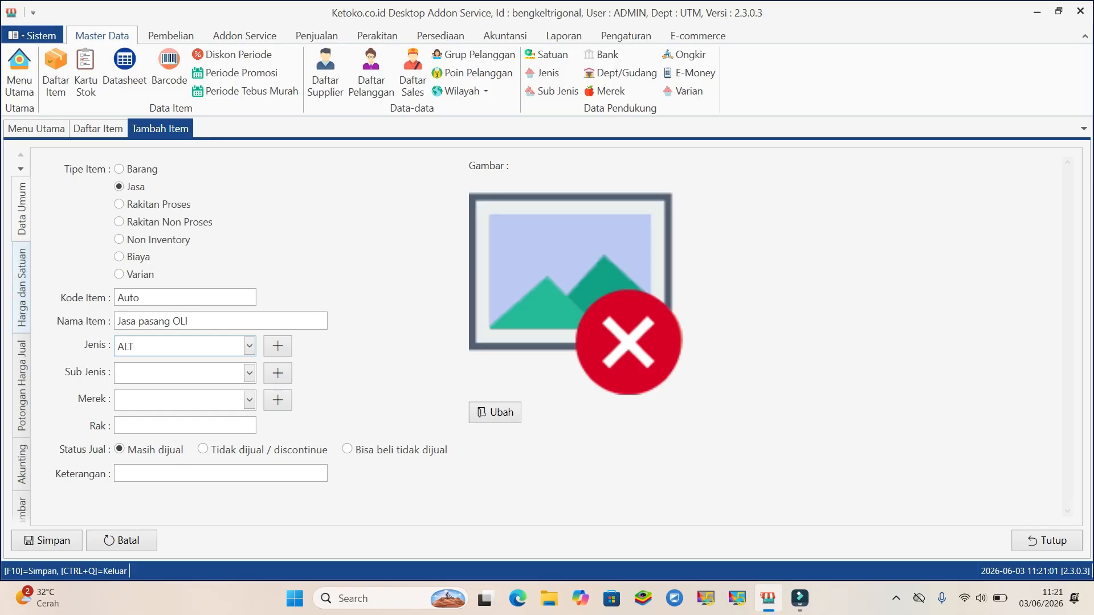
Set the service item's unit to PCS and Harga Jual to 15000, and save the item.
left_click(22, 288)
left_click(250, 278)
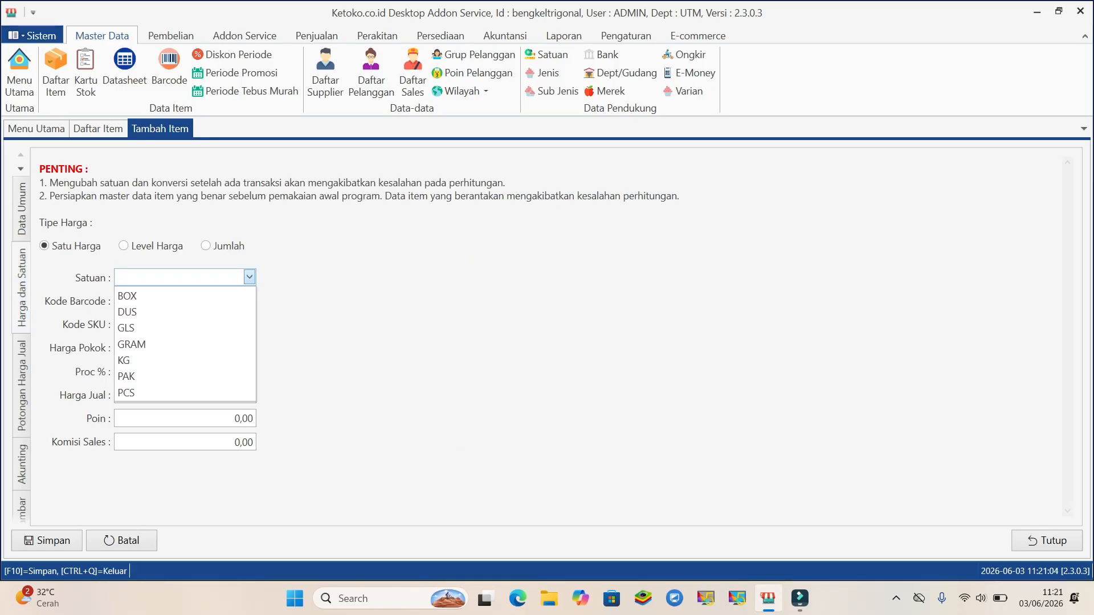
type("PCS")
left_click(171, 392)
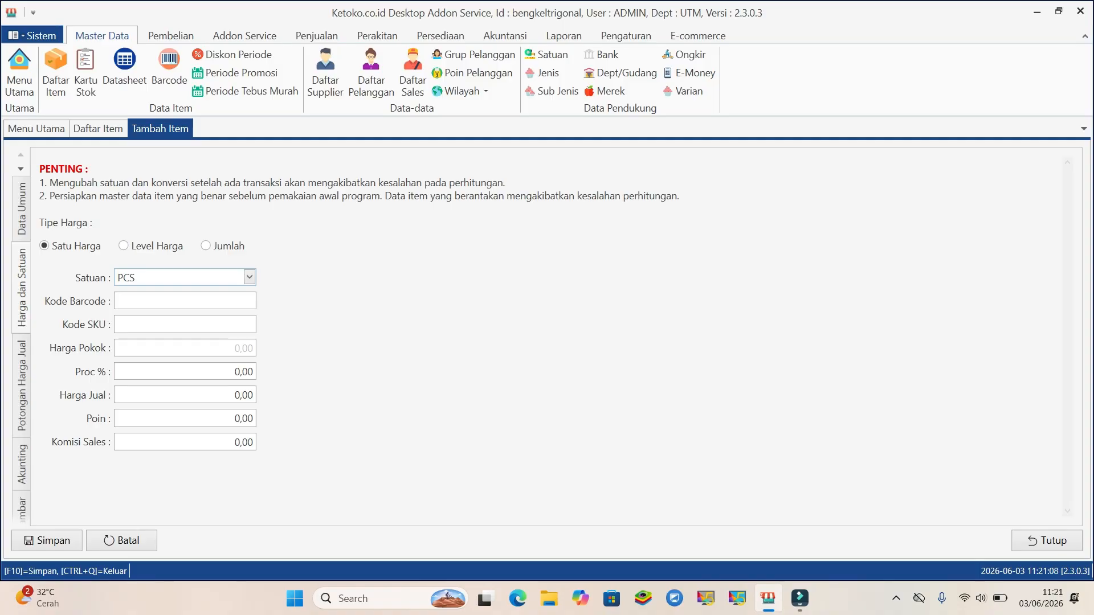
key("ctrl+a")
type("15000")
key("F10")
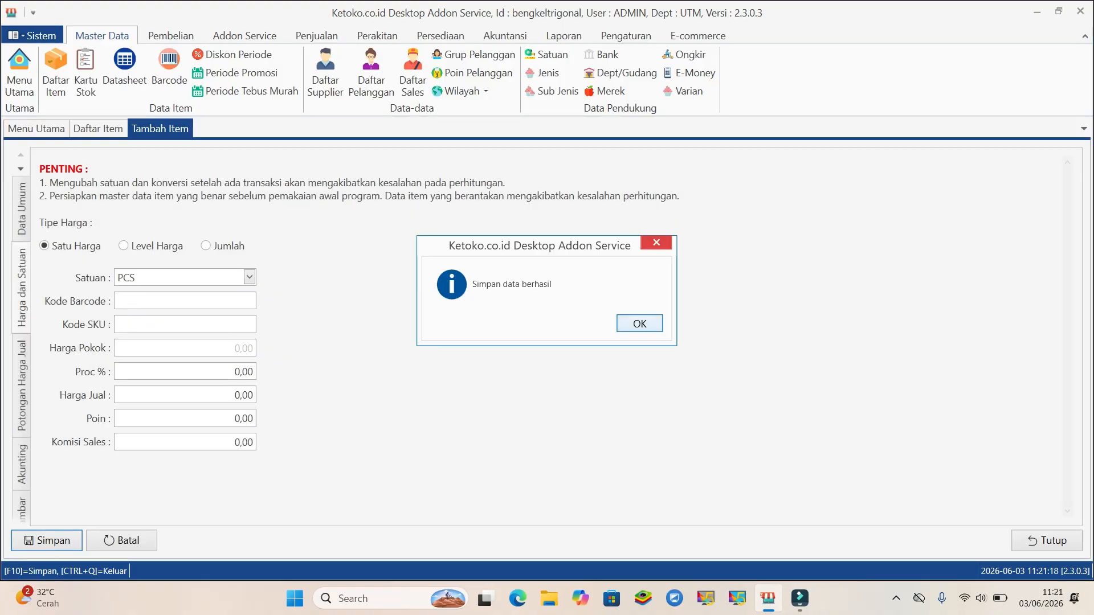
key("Return")
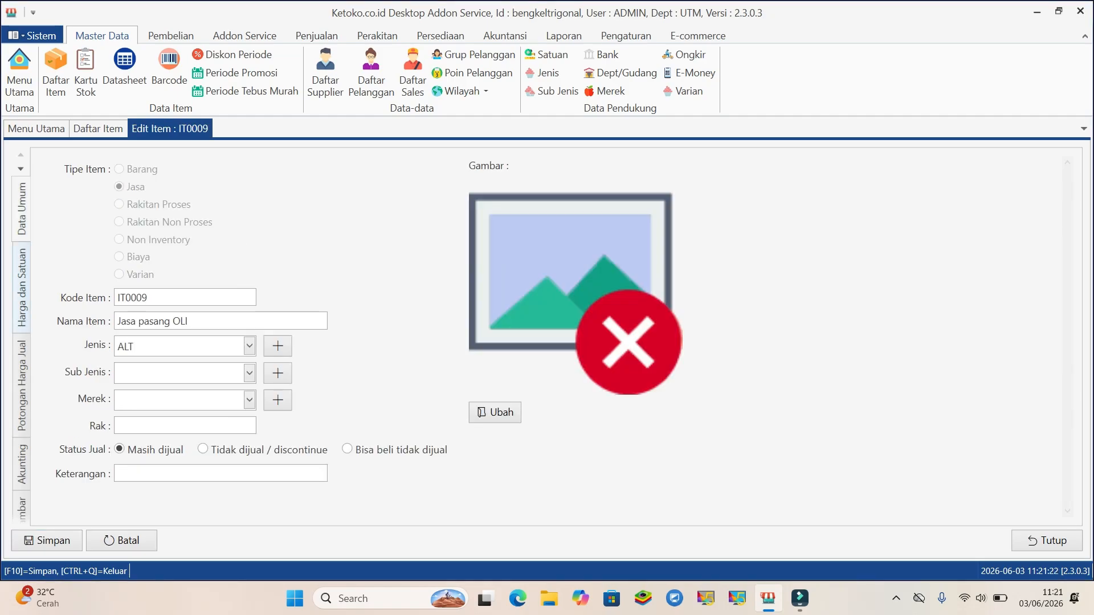
Check the saved service's price and unit settings, close the form and show the item list again.
left_click(22, 288)
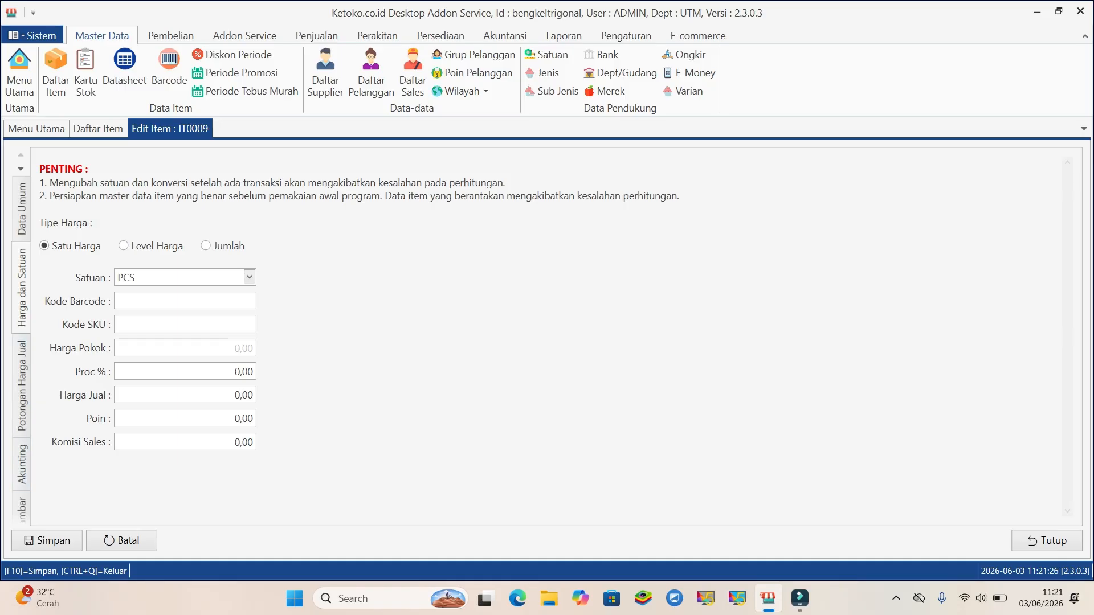
double_click(1047, 540)
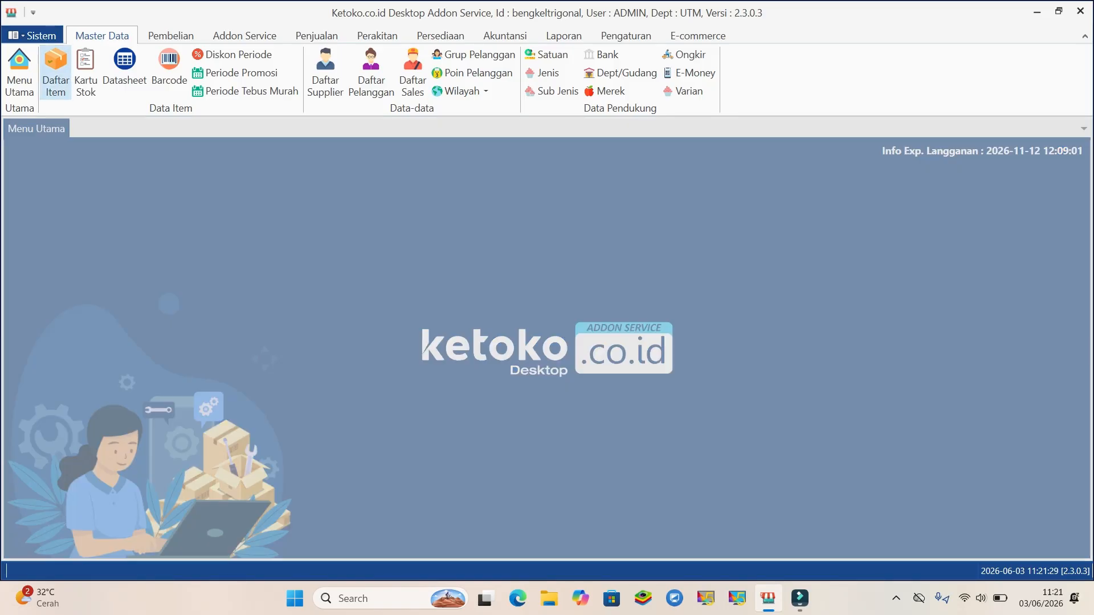
left_click(55, 74)
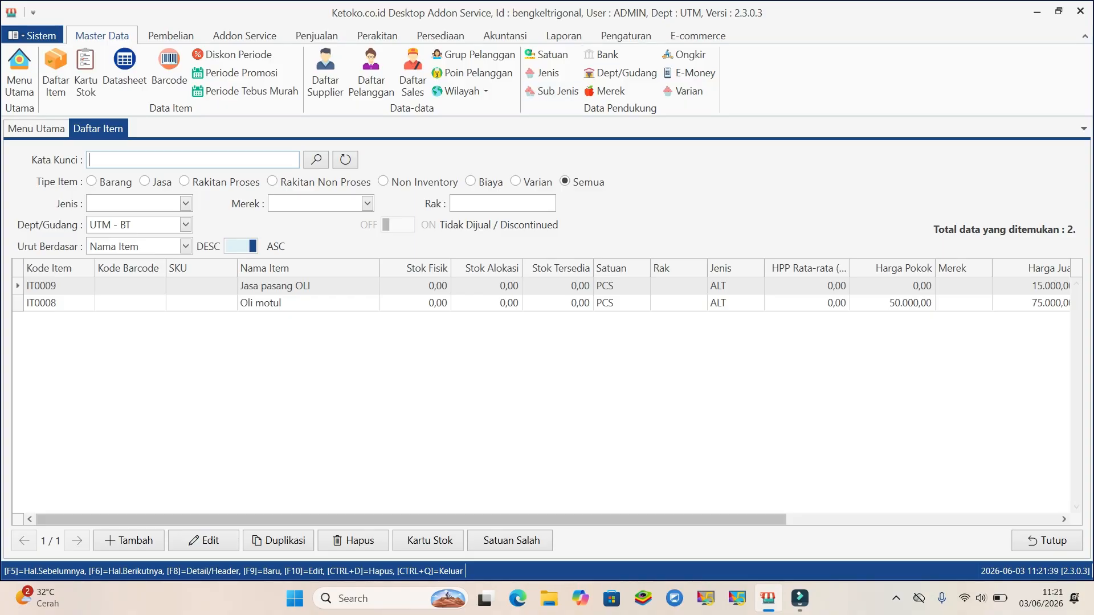
View the Excel import options for master data, dismiss them and select Oli motul in the item list.
left_click(626, 36)
left_click(629, 74)
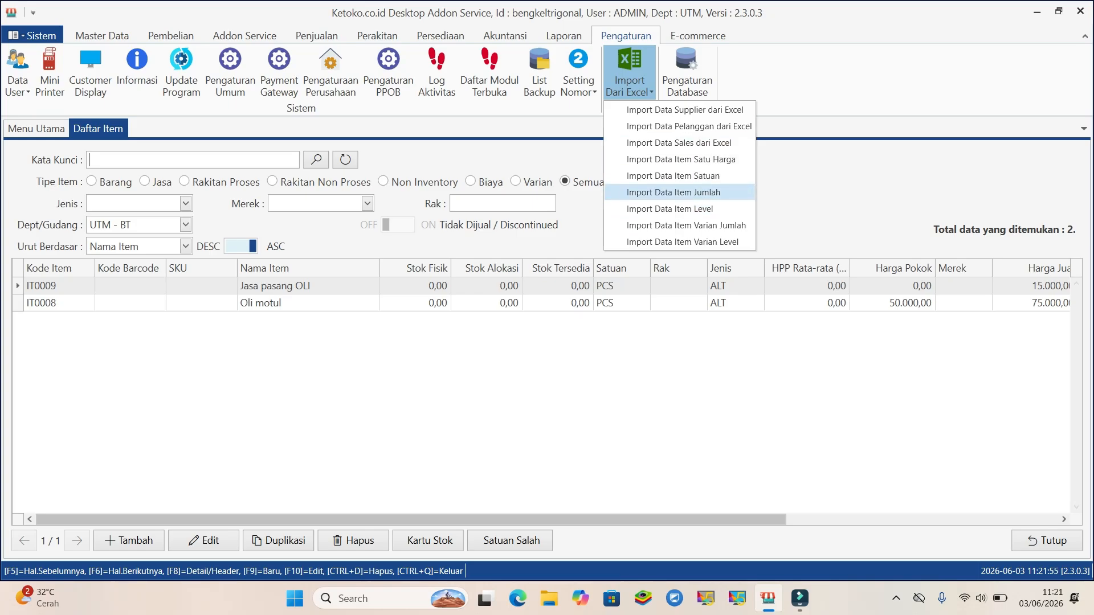
left_click(681, 365)
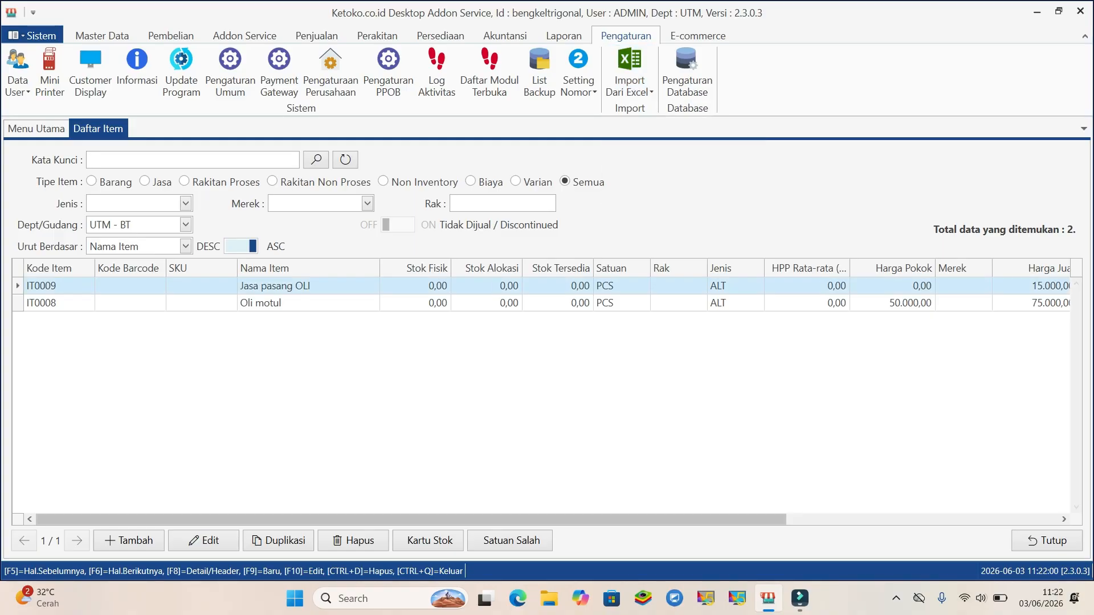
left_click(260, 303)
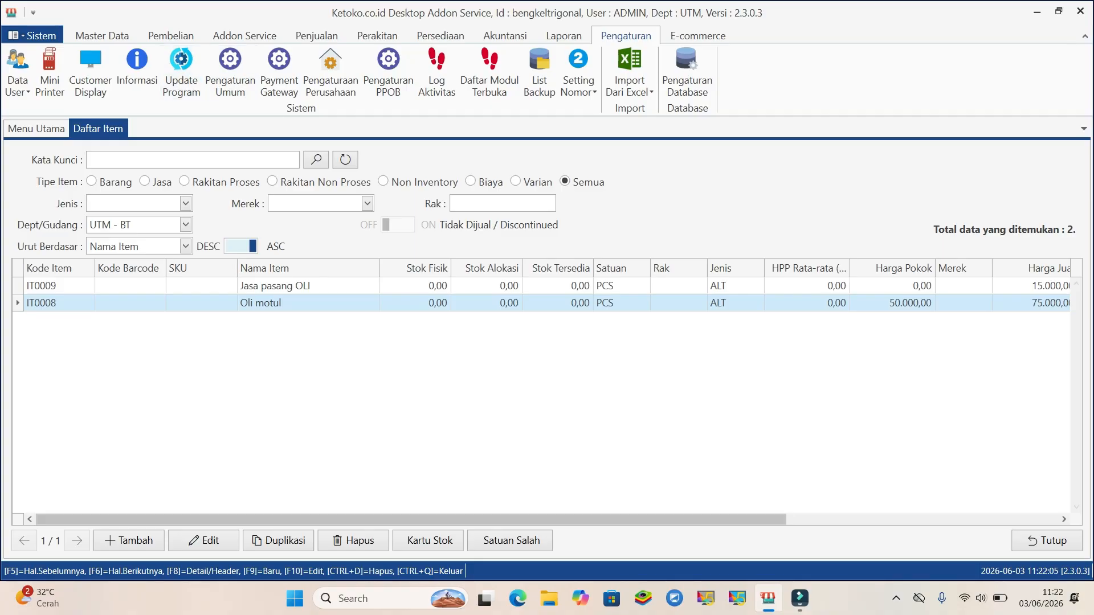
Create a new purchase transaction and add Oli motul with a quantity of 5.
left_click(171, 35)
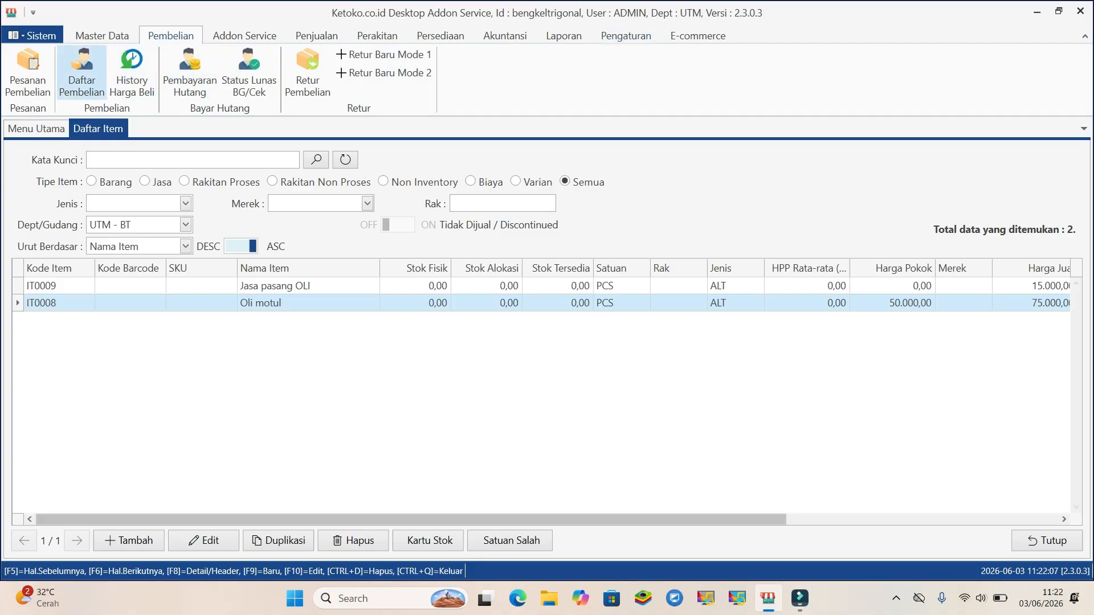
left_click(82, 74)
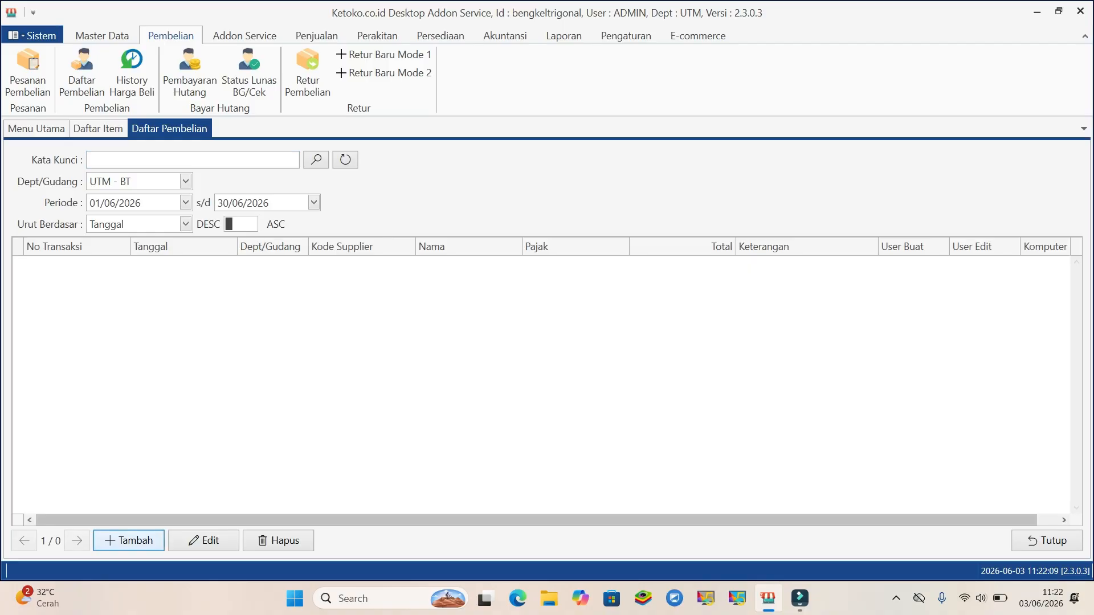
left_click(129, 541)
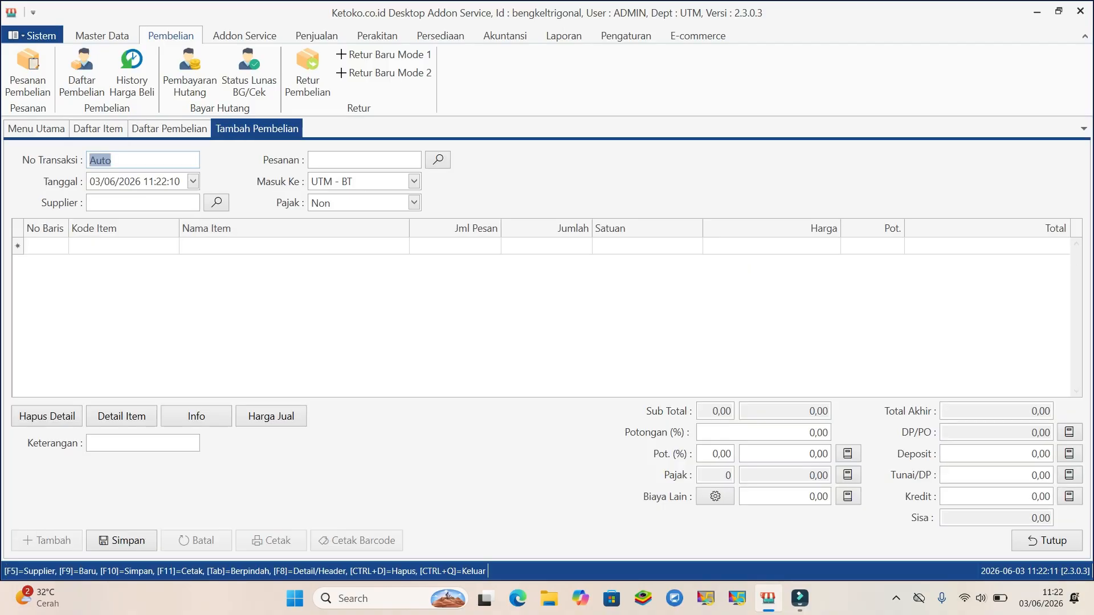
left_click(124, 246)
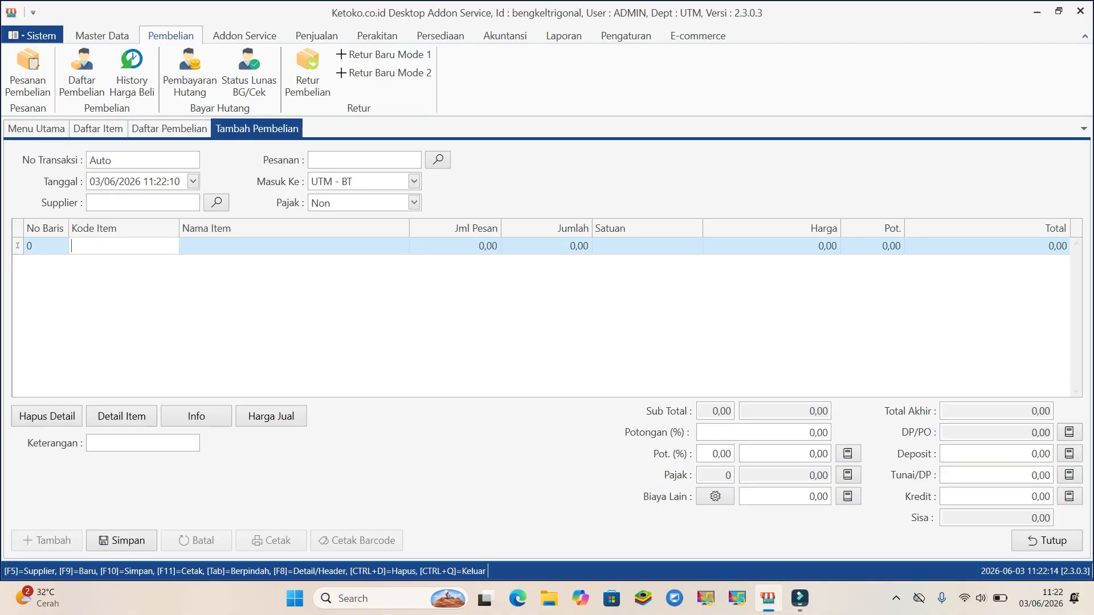
type("o")
key("Return")
key("Return")
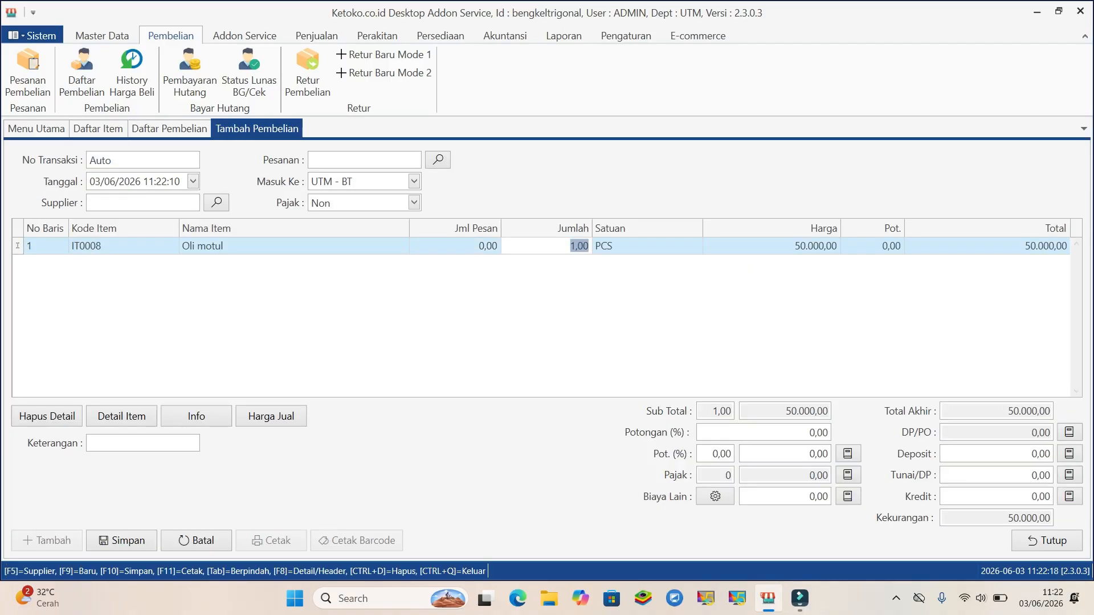
type("5")
key("Return")
Choose PT ABC as the supplier of the purchase from the supplier search.
left_click(216, 202)
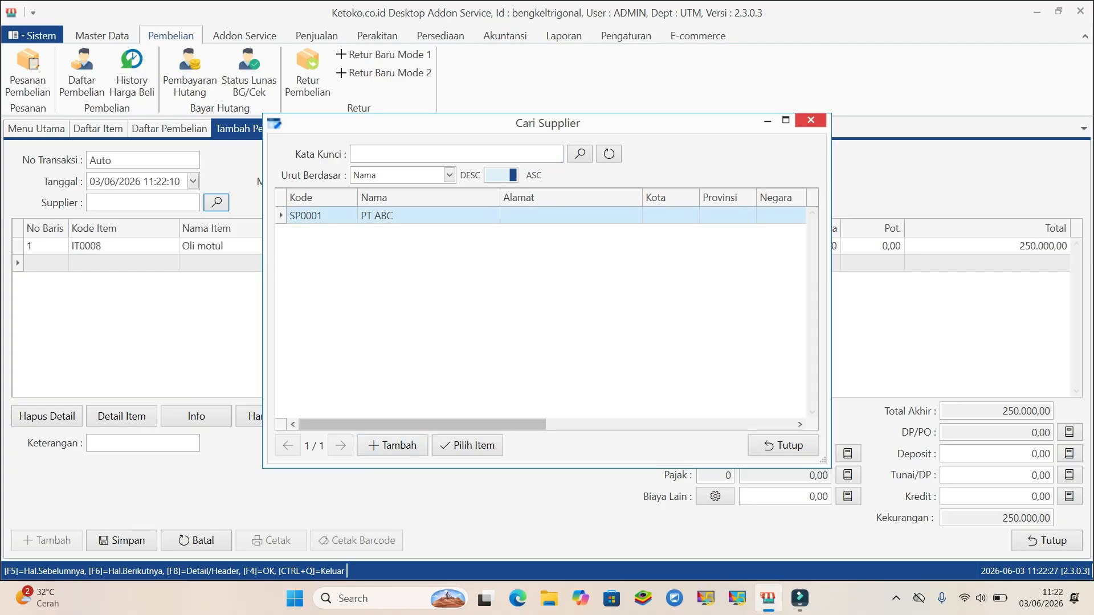
left_click_drag(547, 123, 561, 160)
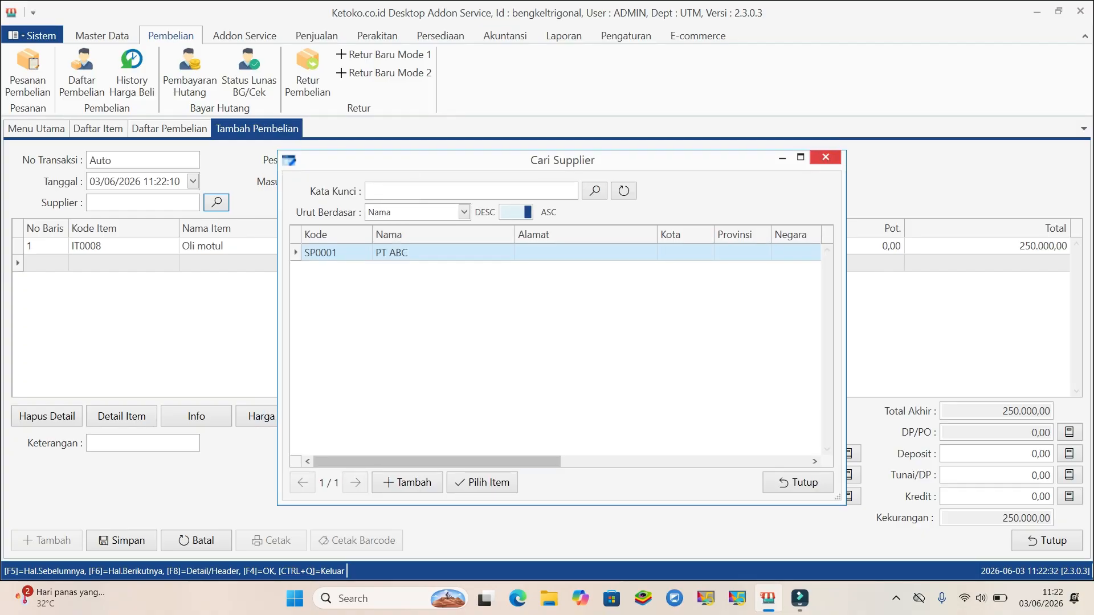
double_click(399, 252)
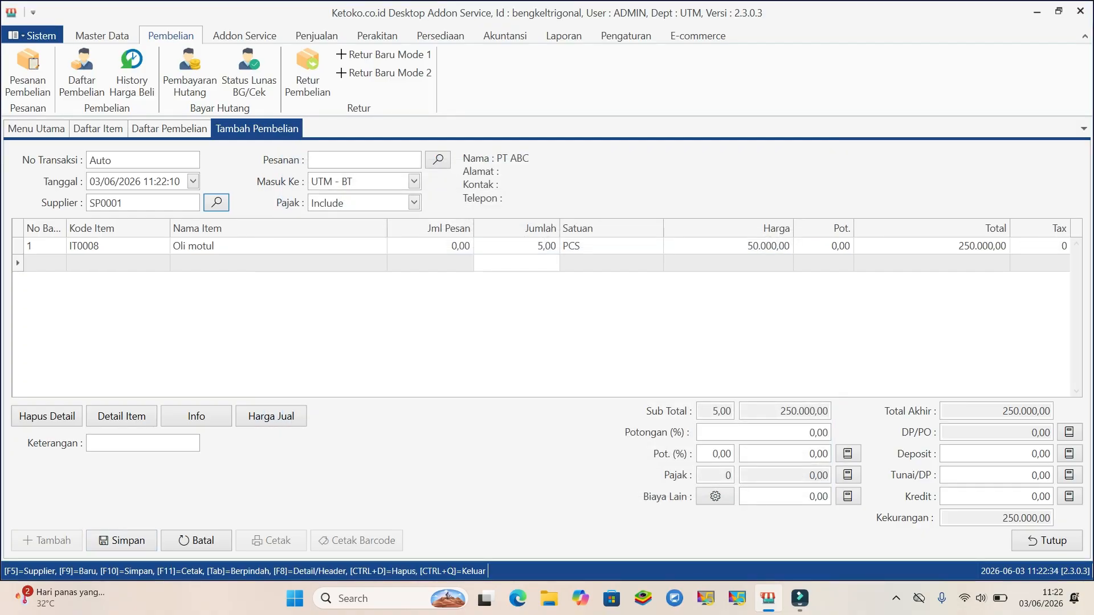
Enter a cash payment (Tunai/DP) of 250000, save the purchase and close the form.
left_click_drag(1029, 496, 1063, 475)
type("250000")
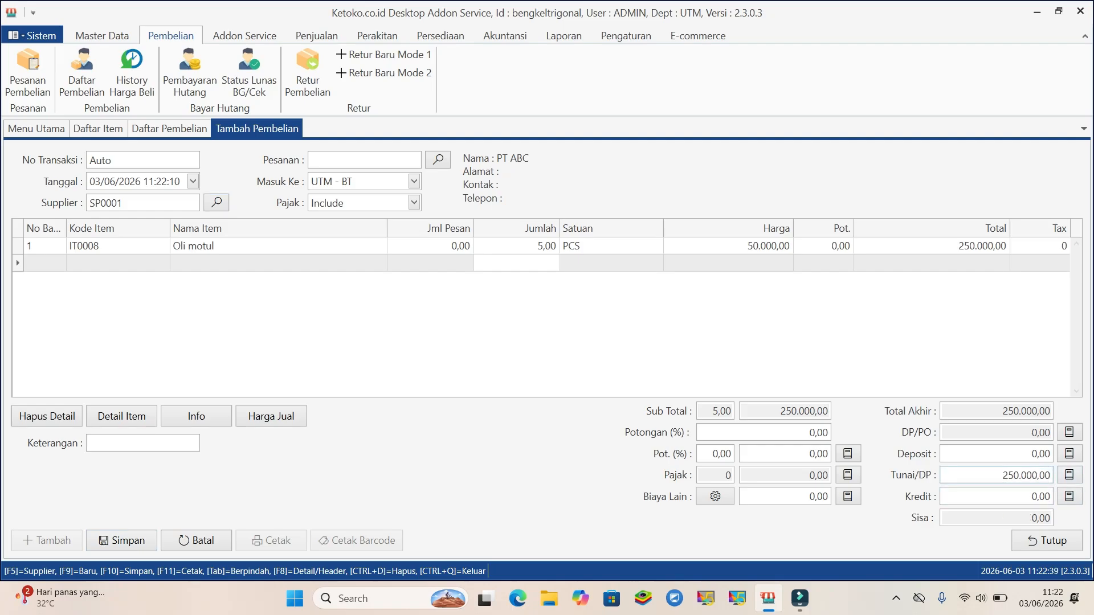
key("F10")
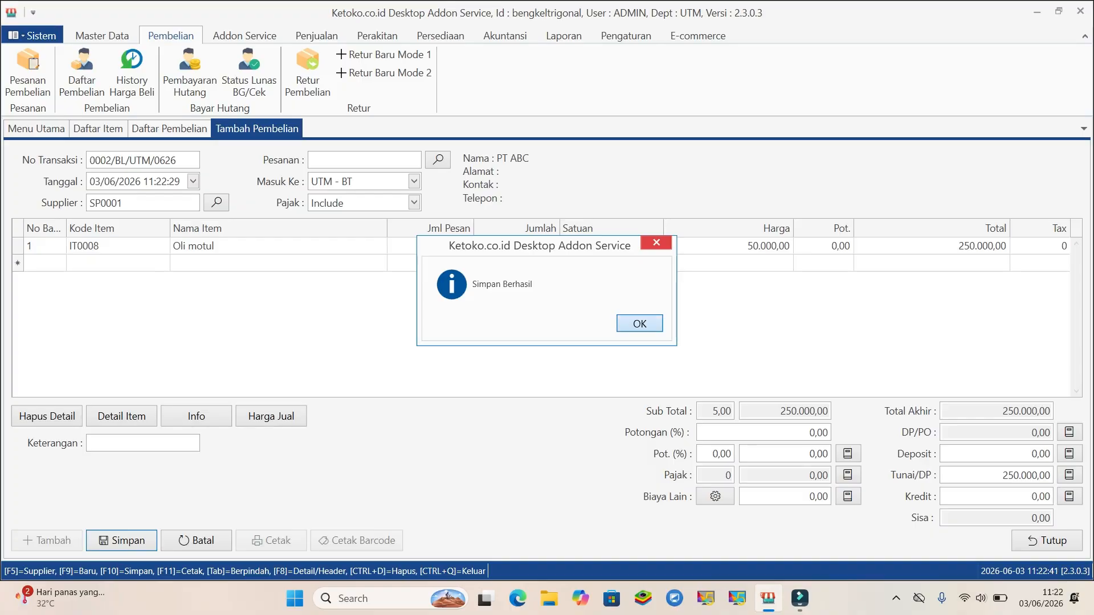
left_click(639, 324)
left_click(1047, 540)
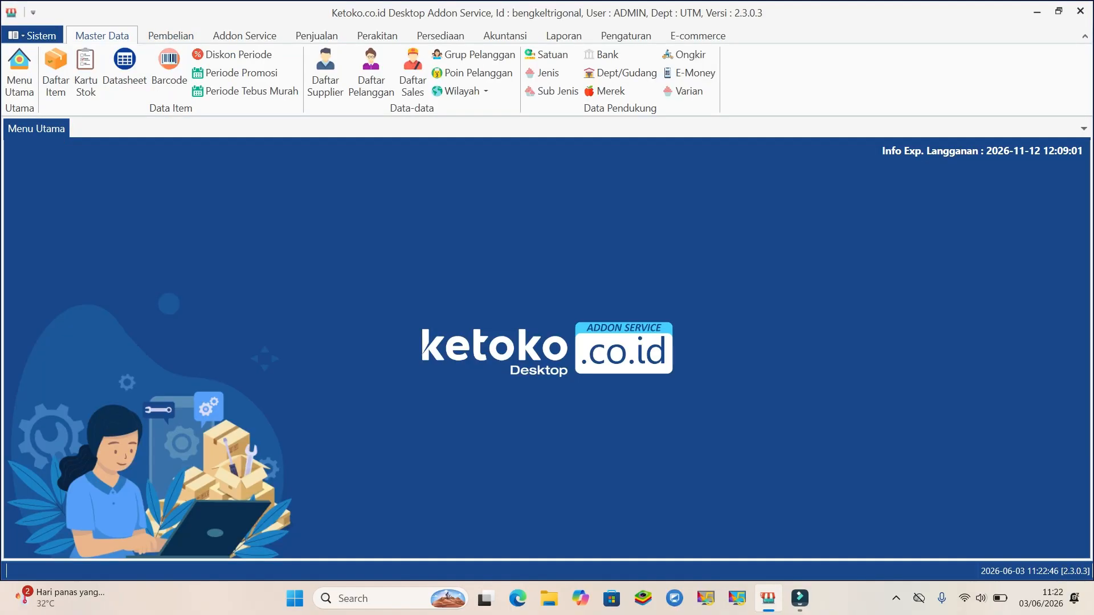
Check Oli motul's stock in the item list after the purchase.
left_click(56, 73)
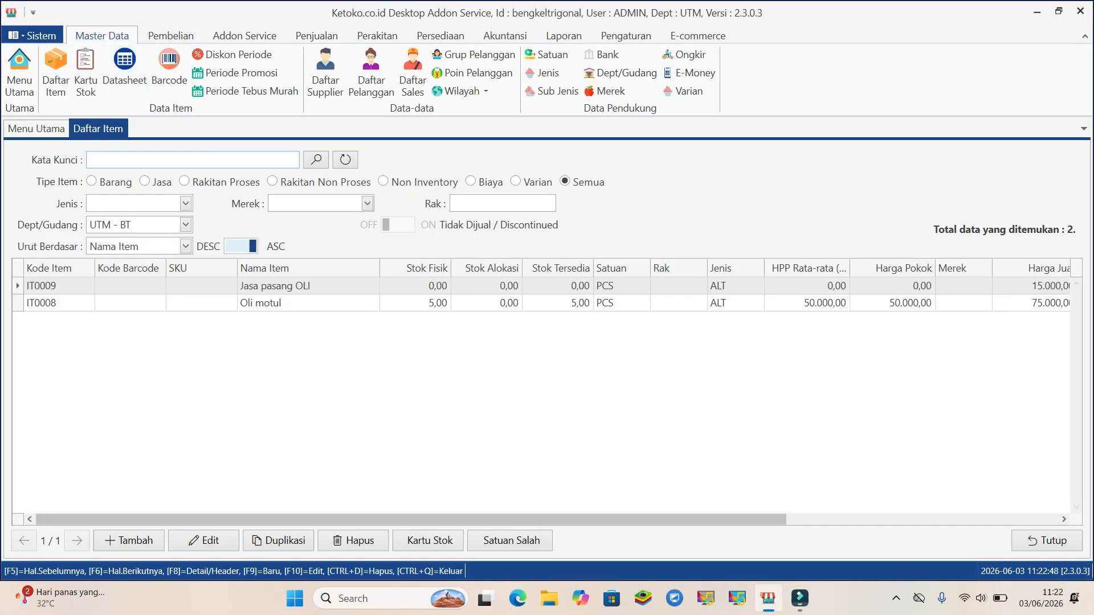
left_click(260, 303)
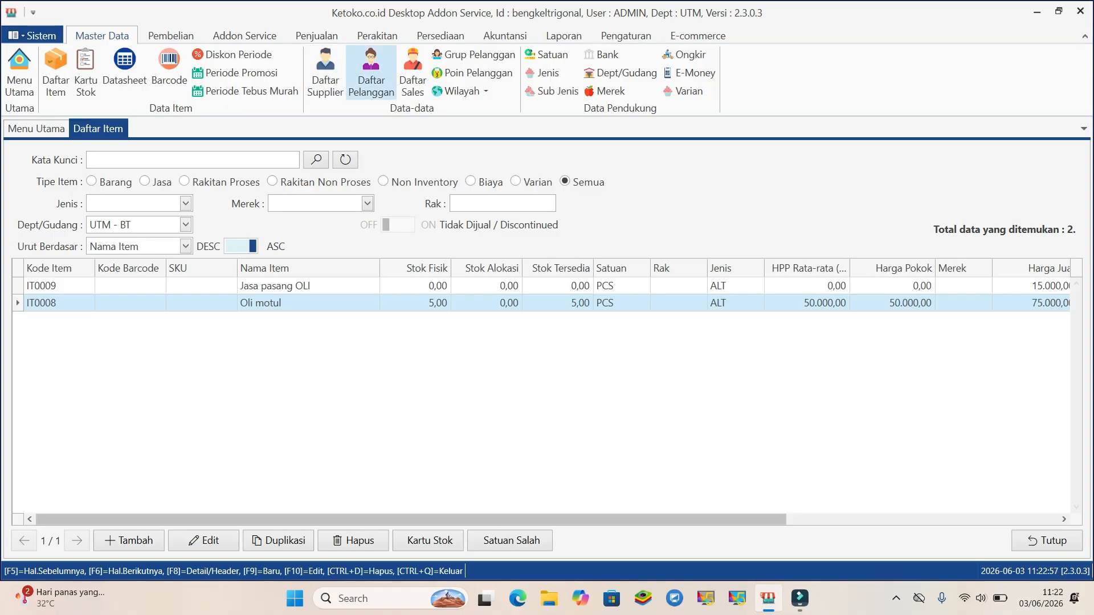
Create a new customer record and enter the customer's name.
left_click(371, 80)
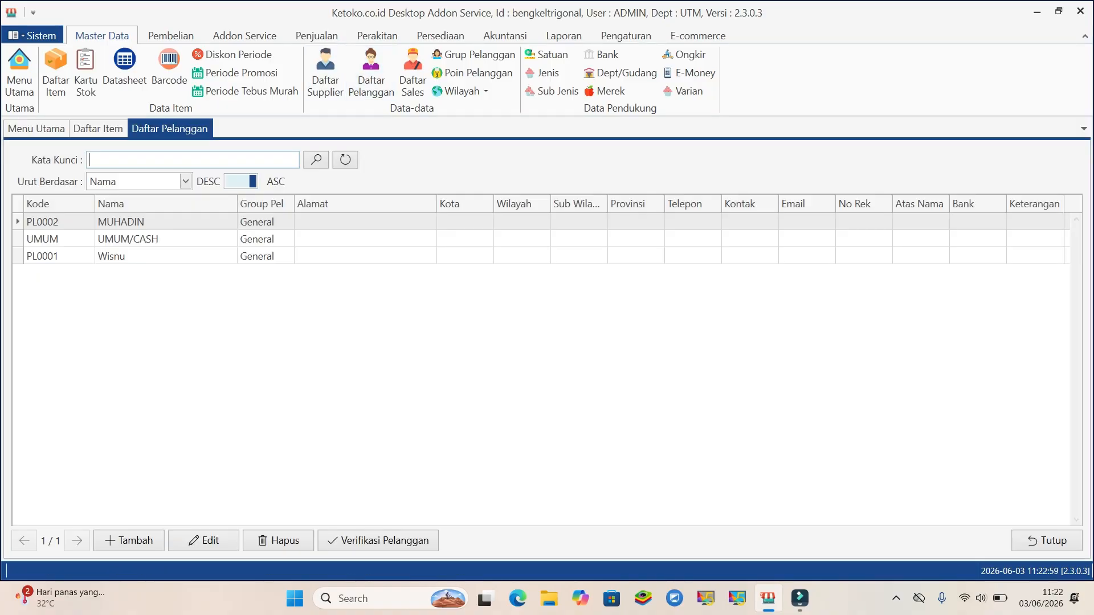
left_click(128, 240)
left_click(121, 222)
left_click(128, 540)
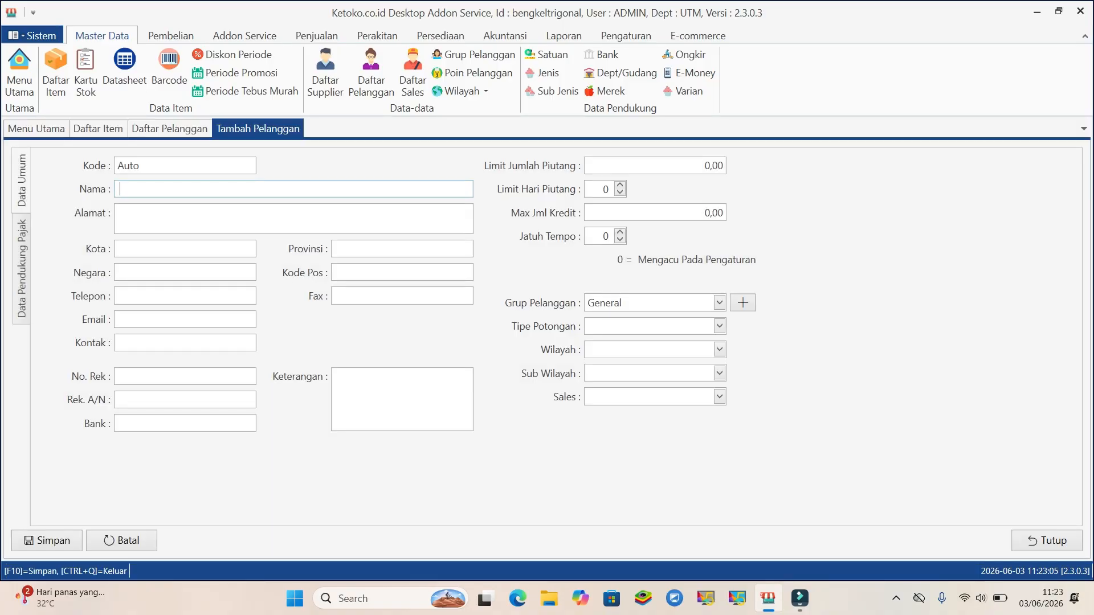
type("fahri")
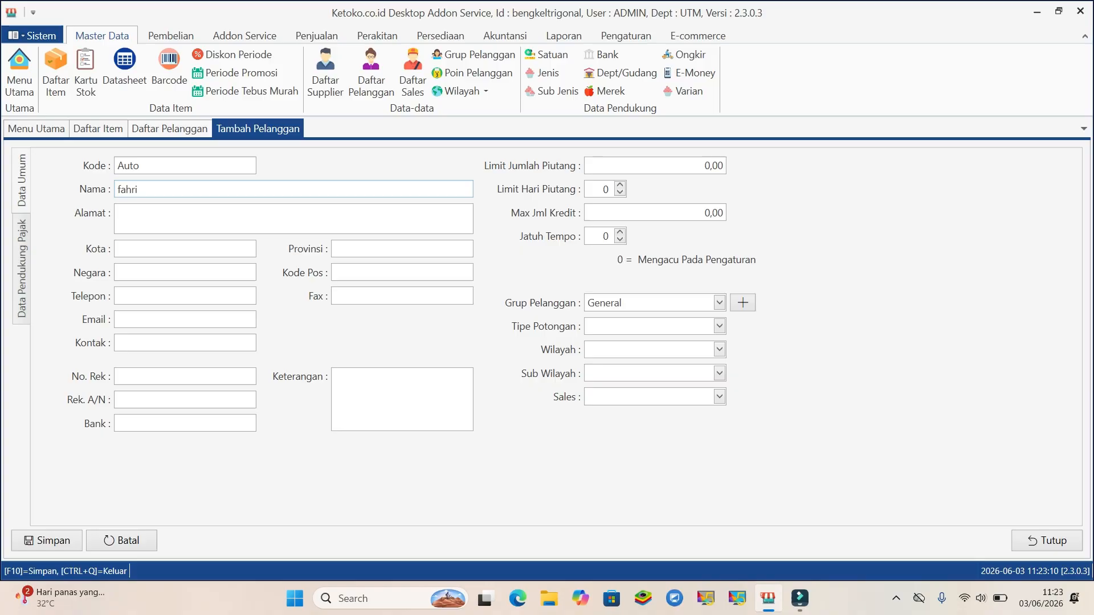
Set the customer group to General, save the new customer and close the open forms.
left_click(719, 303)
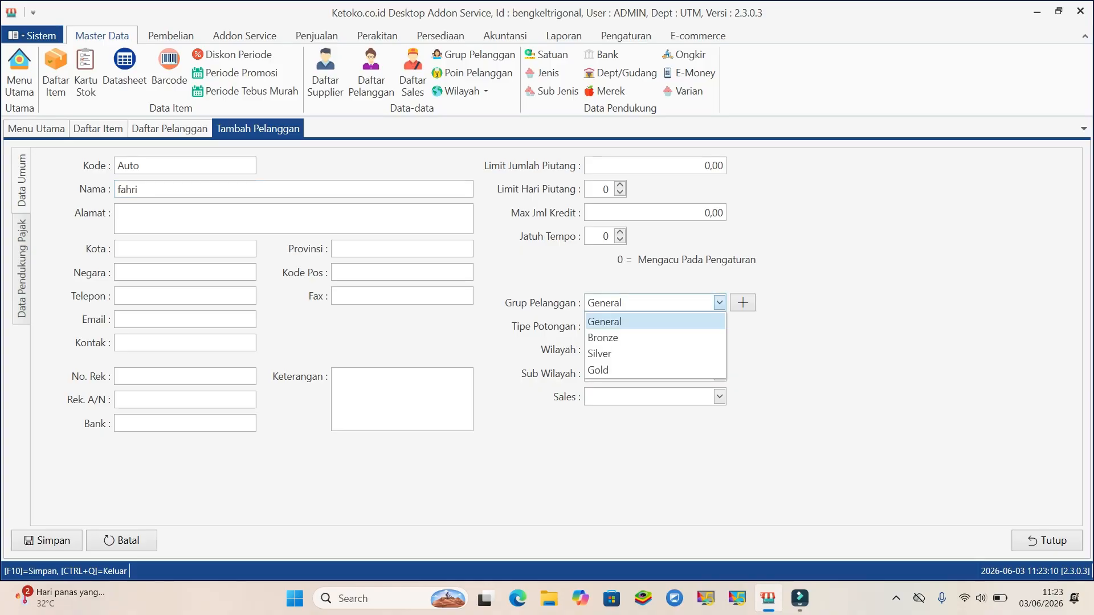
left_click(655, 322)
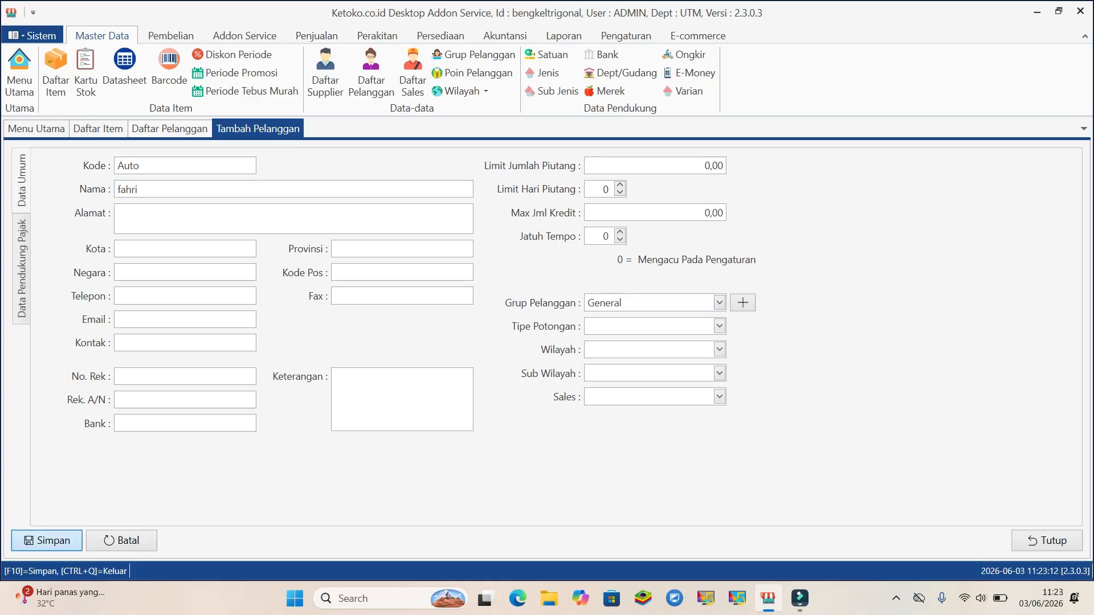
key("F10")
key("Return")
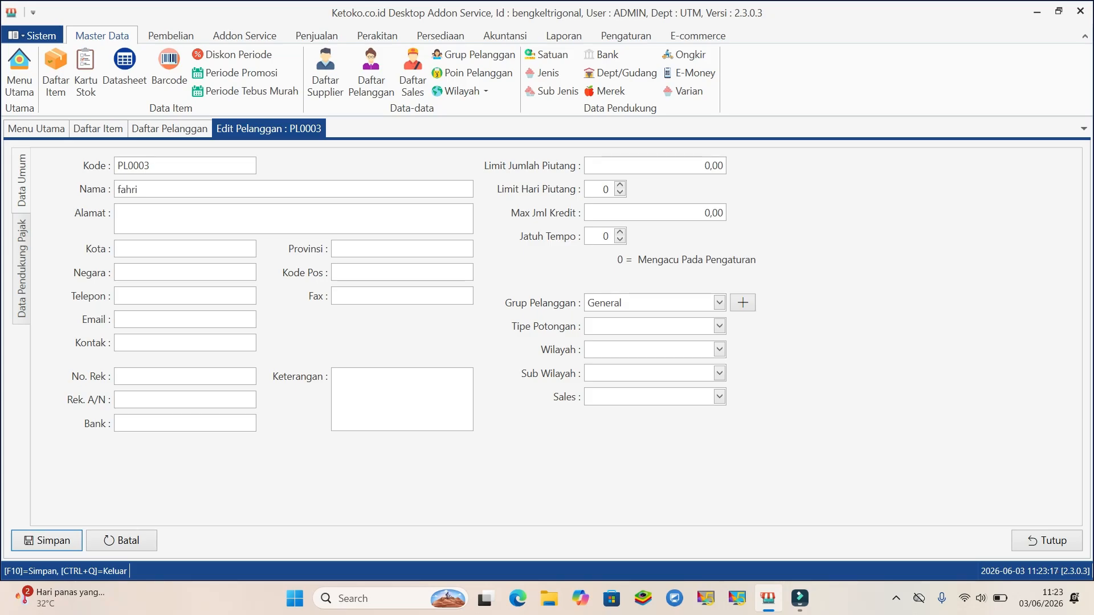
left_click(1047, 541)
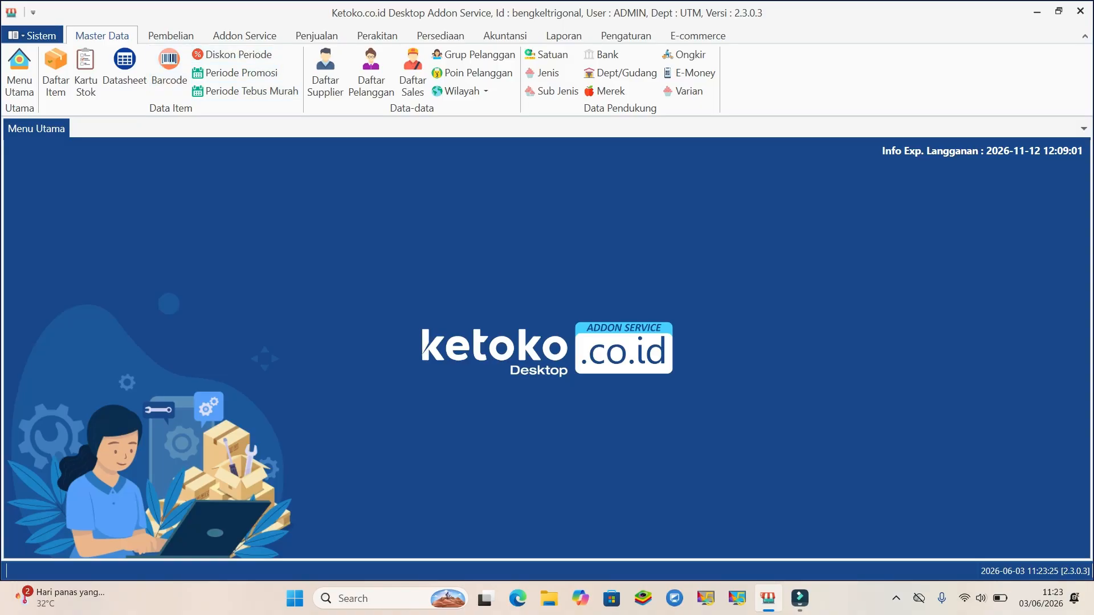
Add a service position (Jabatan) named Teknisi Server Motor with the description Service Motor Matic.
left_click(244, 36)
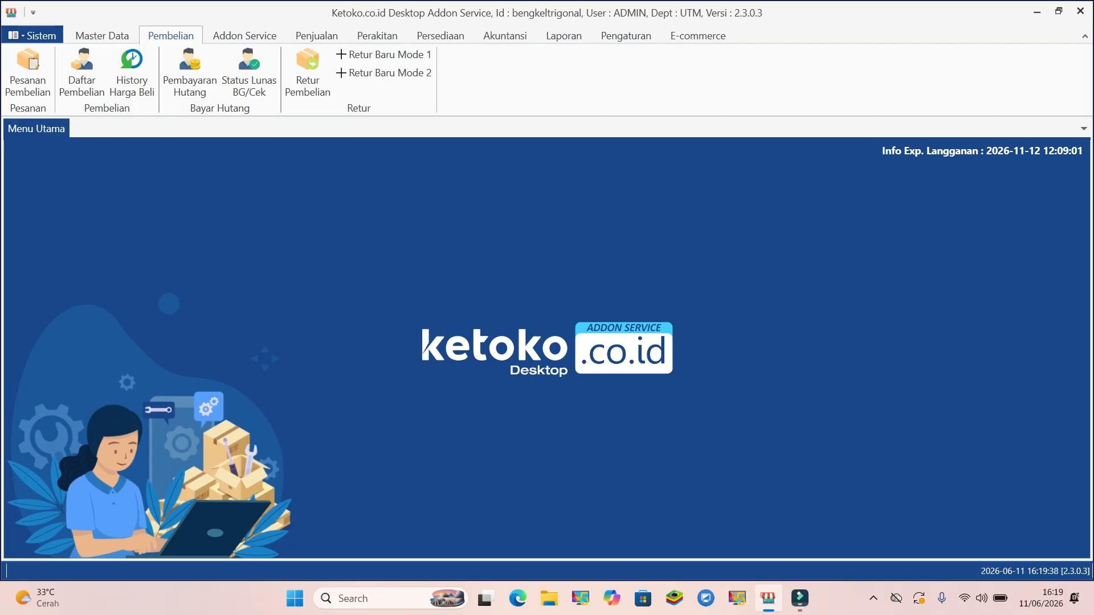
left_click(244, 36)
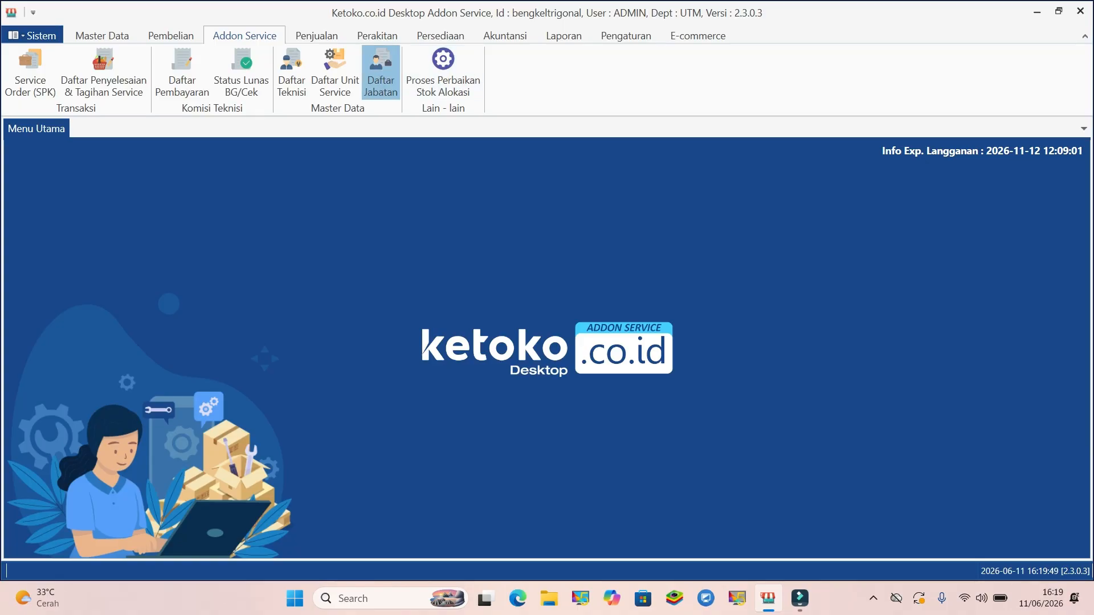
left_click(381, 77)
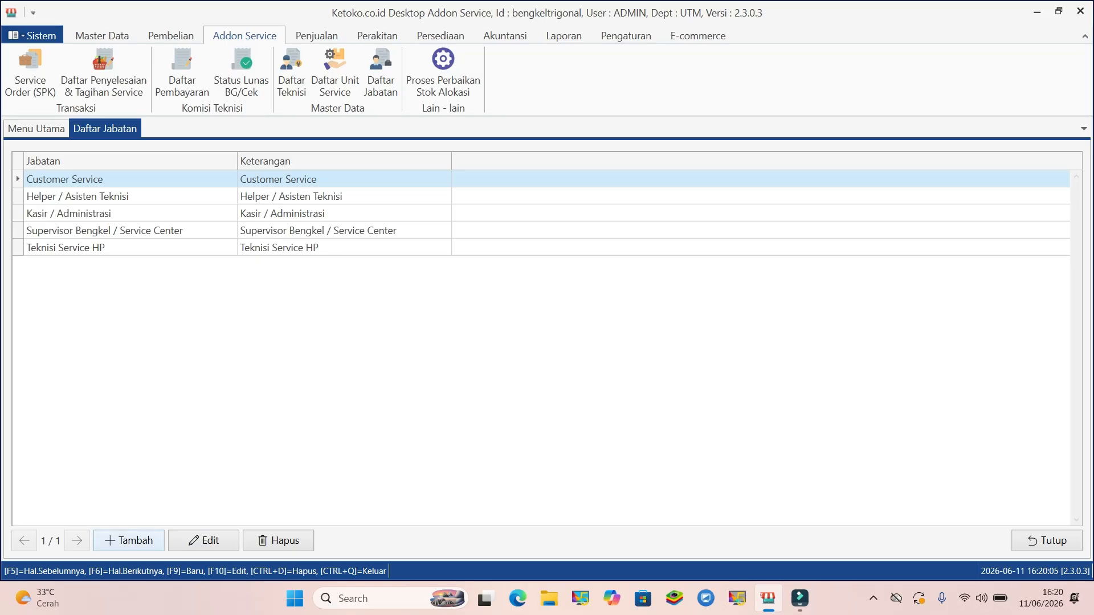
key("F9")
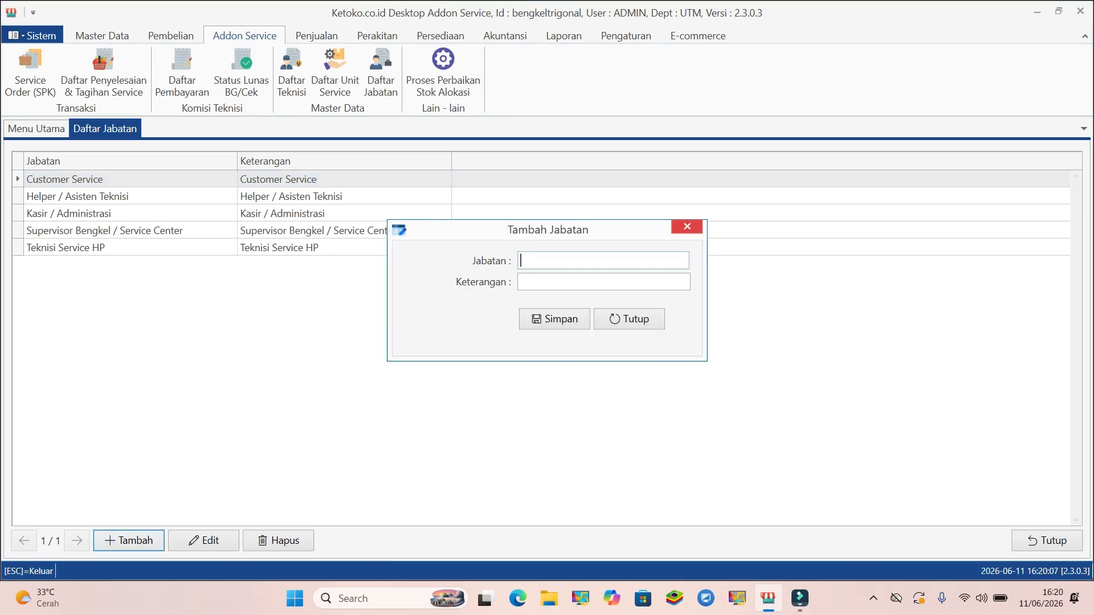
type("Teknisi Ser")
key("BackSpace")
key("BackSpace")
key("BackSpace")
type("Server Motor")
key("Tab")
type("Service mot")
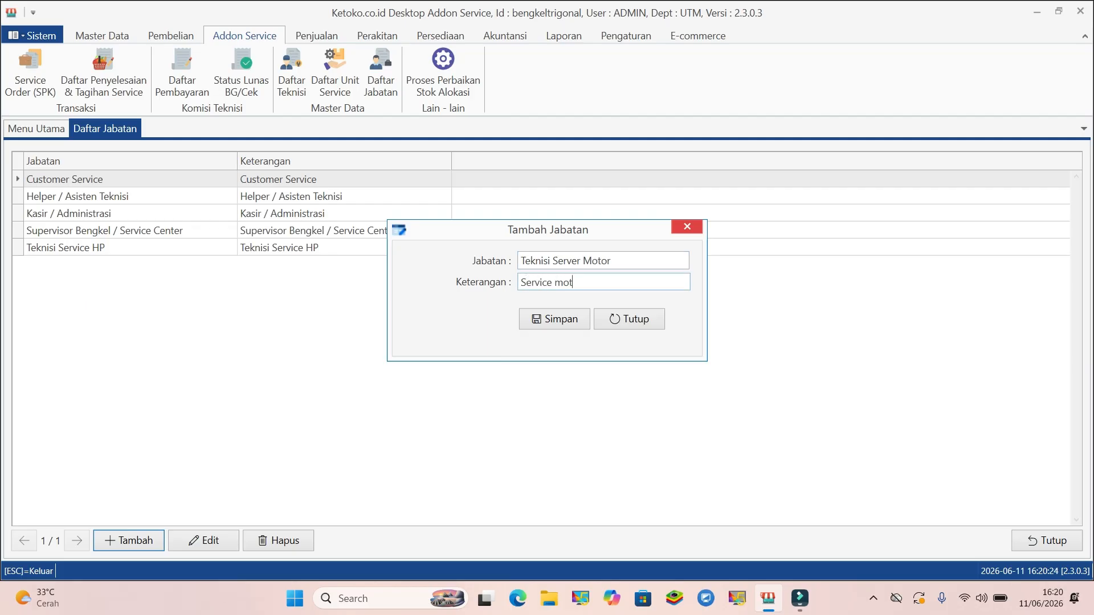
type("or MAtic")
Correct the position name to Teknisi Service Motor and save the position.
left_click(577, 260)
key("Delete")
key("BackSpace")
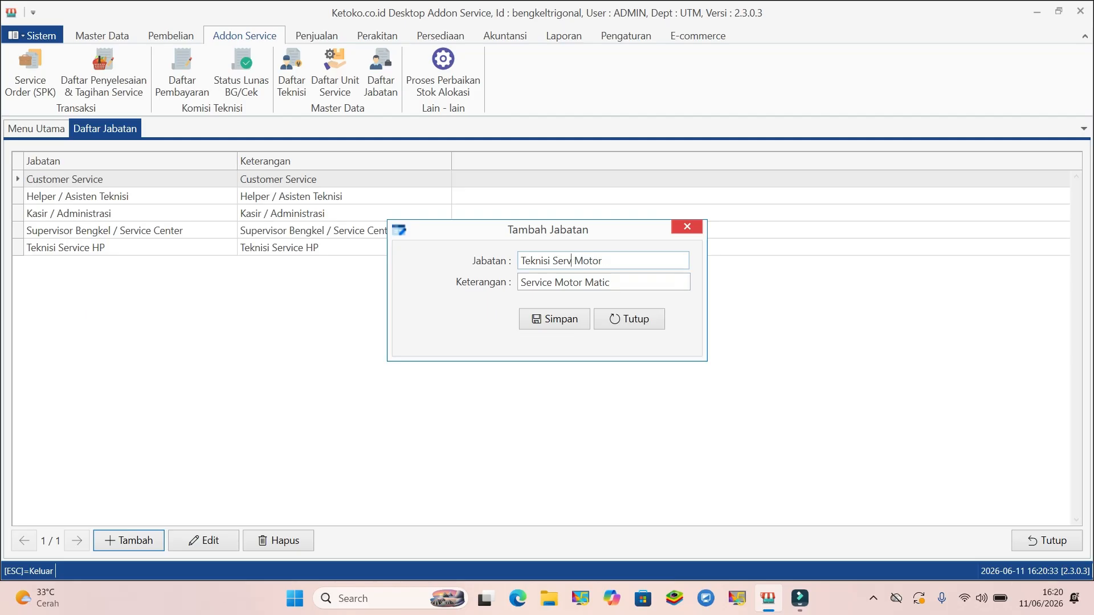
type("ice")
left_click(553, 318)
key("Return")
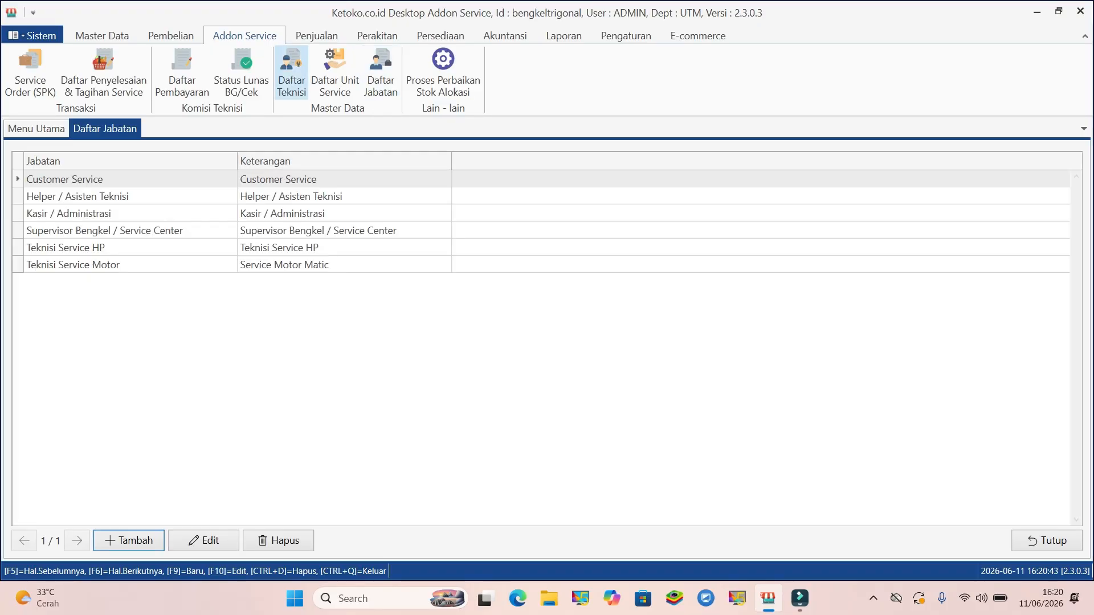
Create a new technician record and enter the technician's name.
left_click(291, 73)
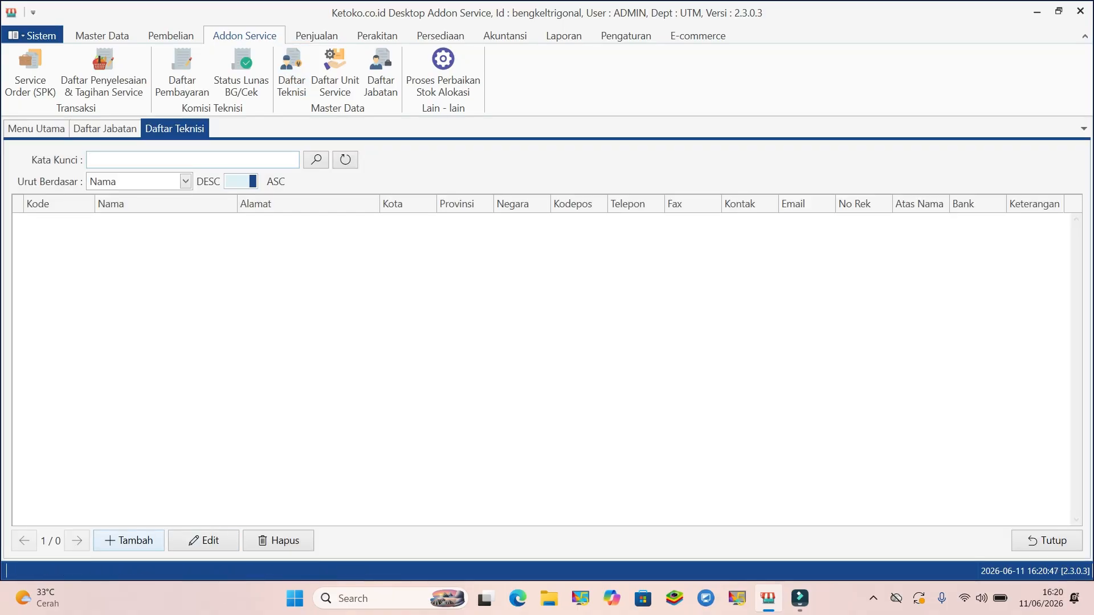
left_click(128, 540)
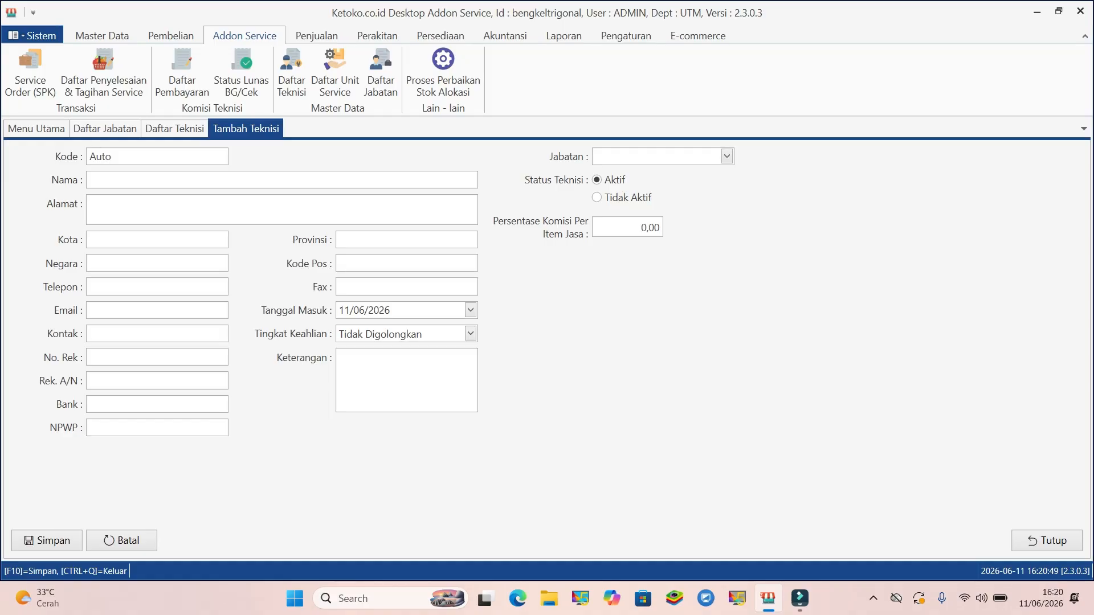
key("Caps_Lock")
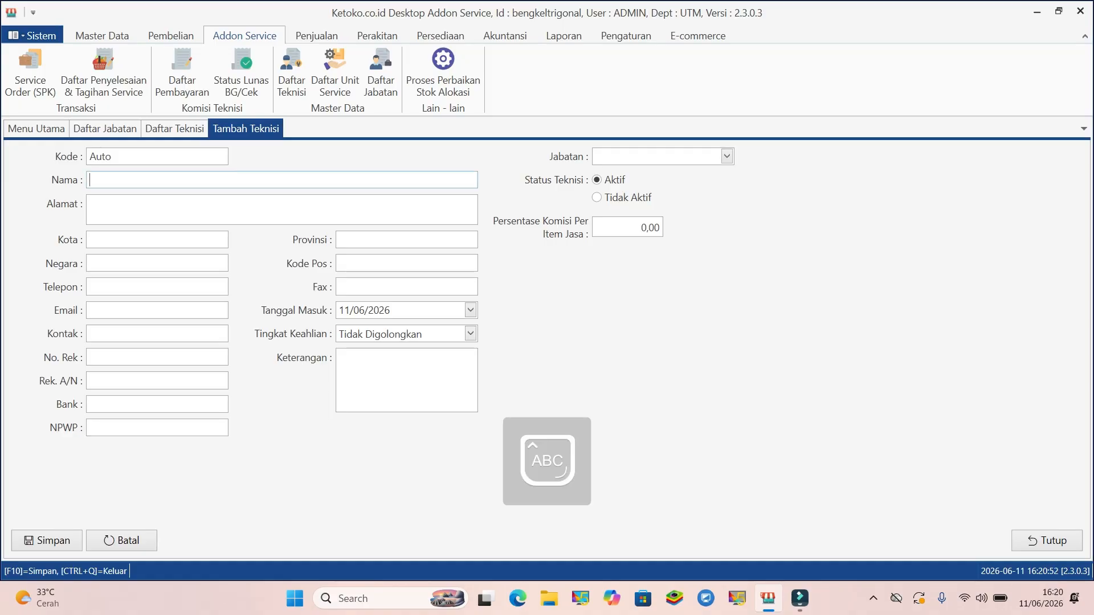
type("ABID")
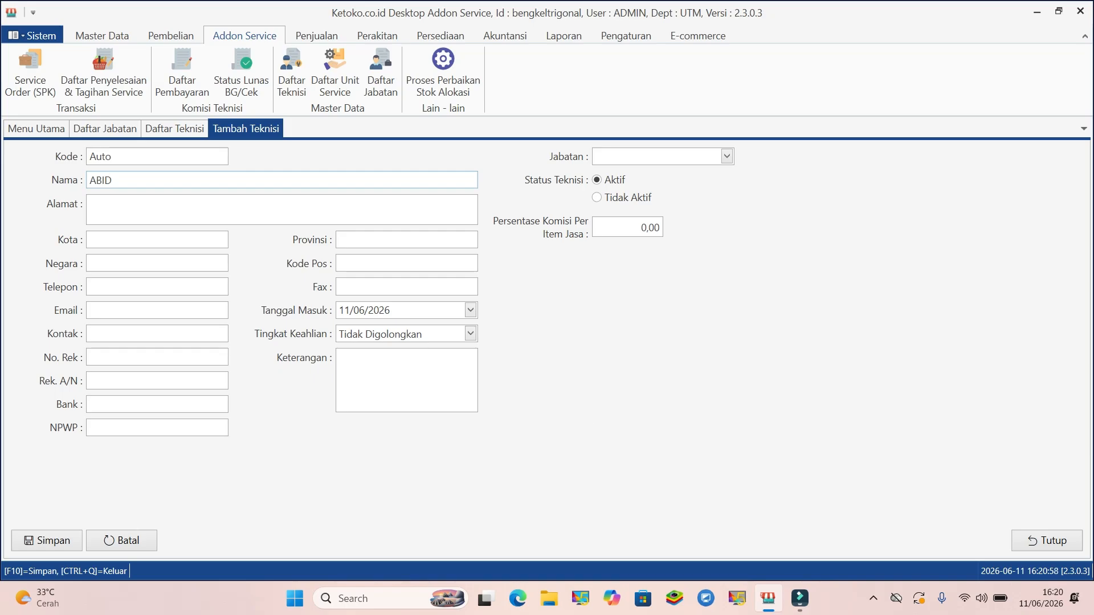
Examine the available skill levels (Tingkat Keahlian) for the technician.
left_click(471, 334)
key("Down")
key("Down")
key("Down")
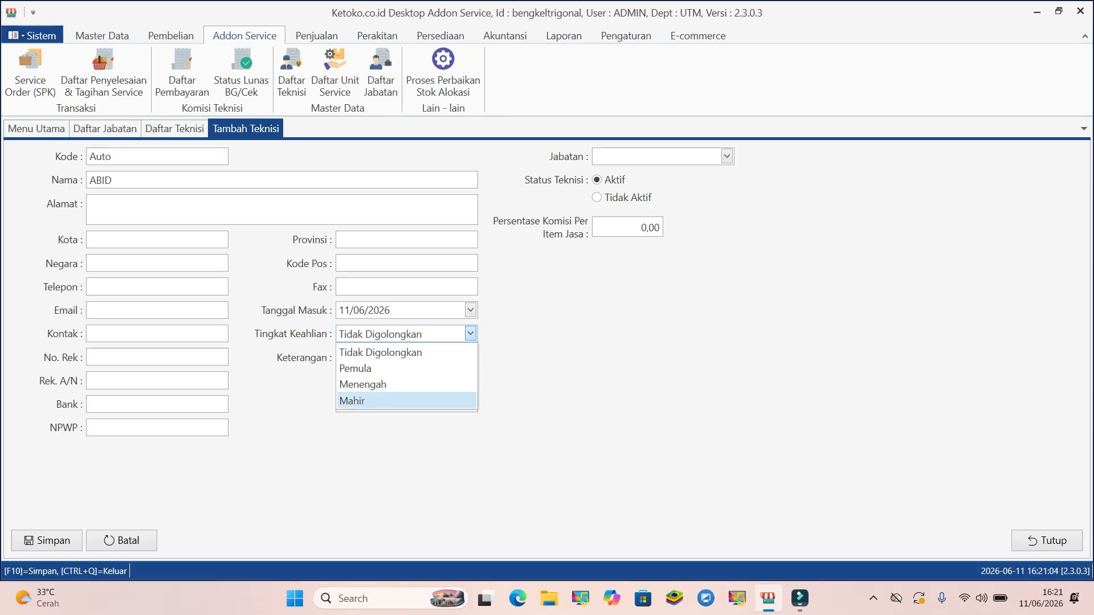
key("Up")
key("Up")
key("Up")
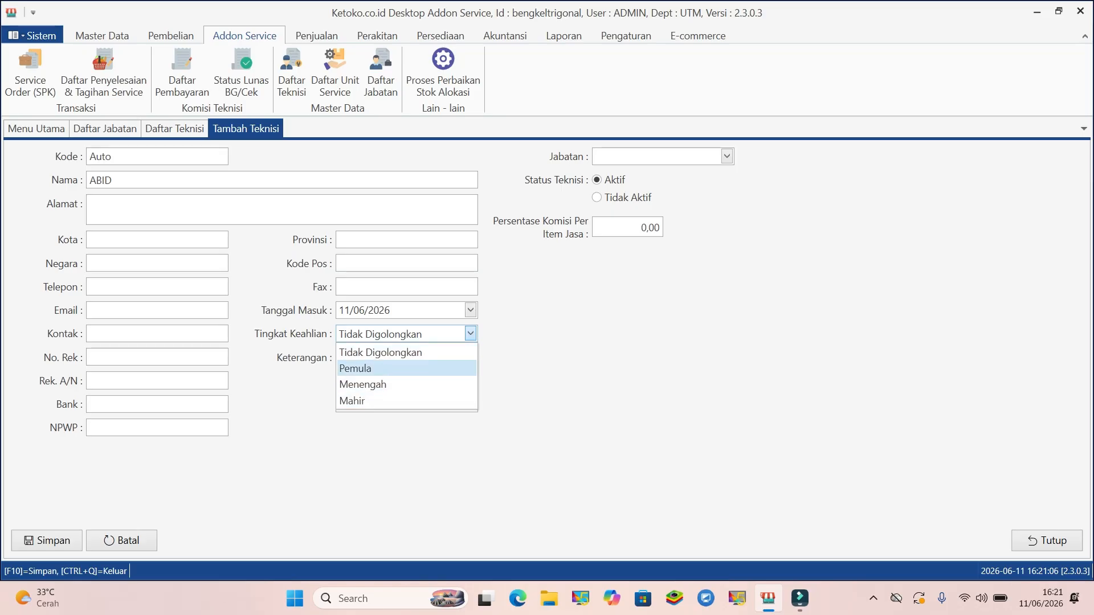
key("Return")
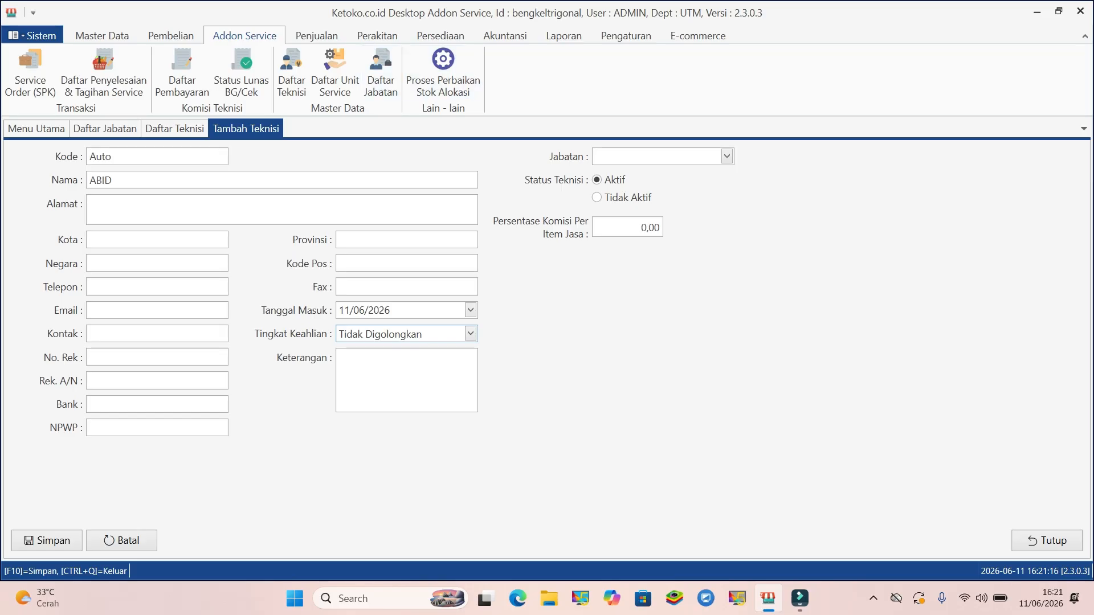
Assign the position Teknisi Service Motor - Service Motor Matic to the technician.
left_click(726, 156)
key("Down")
key("Down")
key("Down")
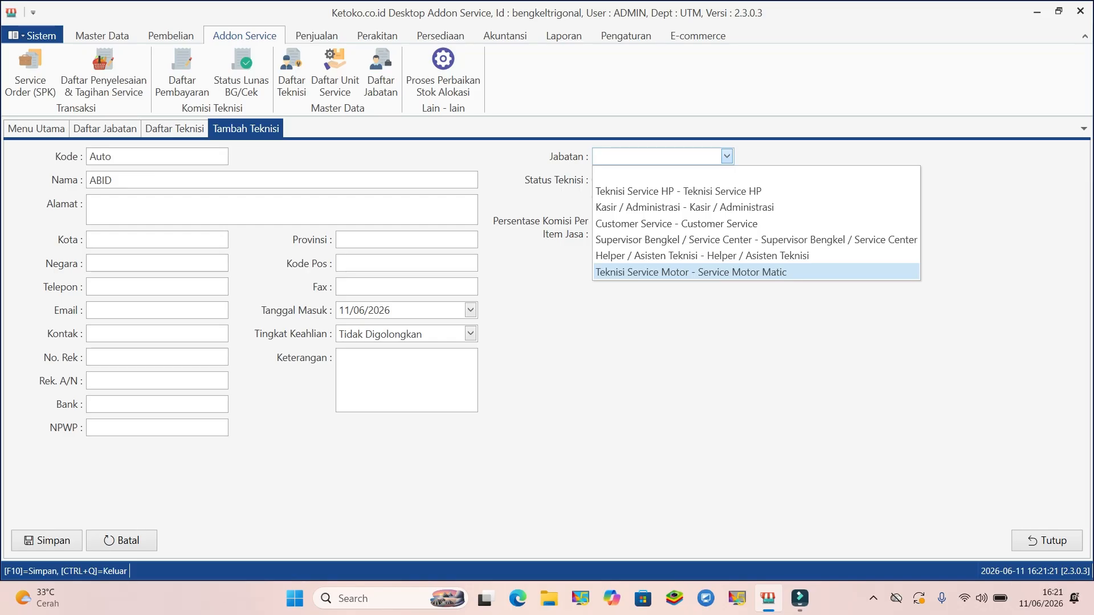
key("Return")
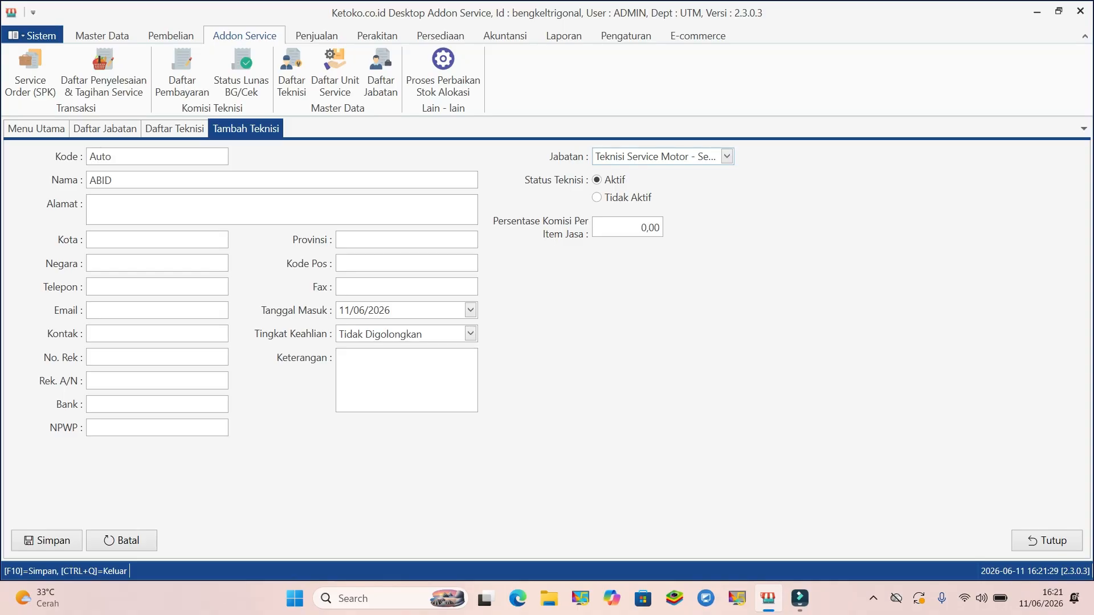
Set the technician's commission percentage per service item to 5, save the record and close the open forms.
double_click(641, 227)
type("5")
key("F10")
key("Return")
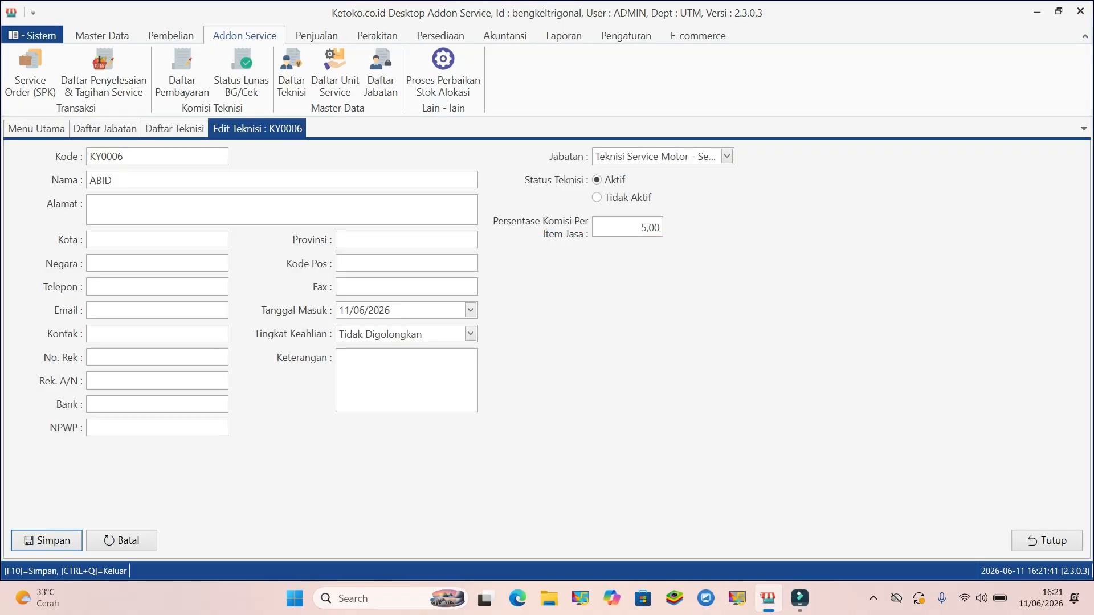
key("ctrl+q")
key("ctrl+q")
key("ctrl+q")
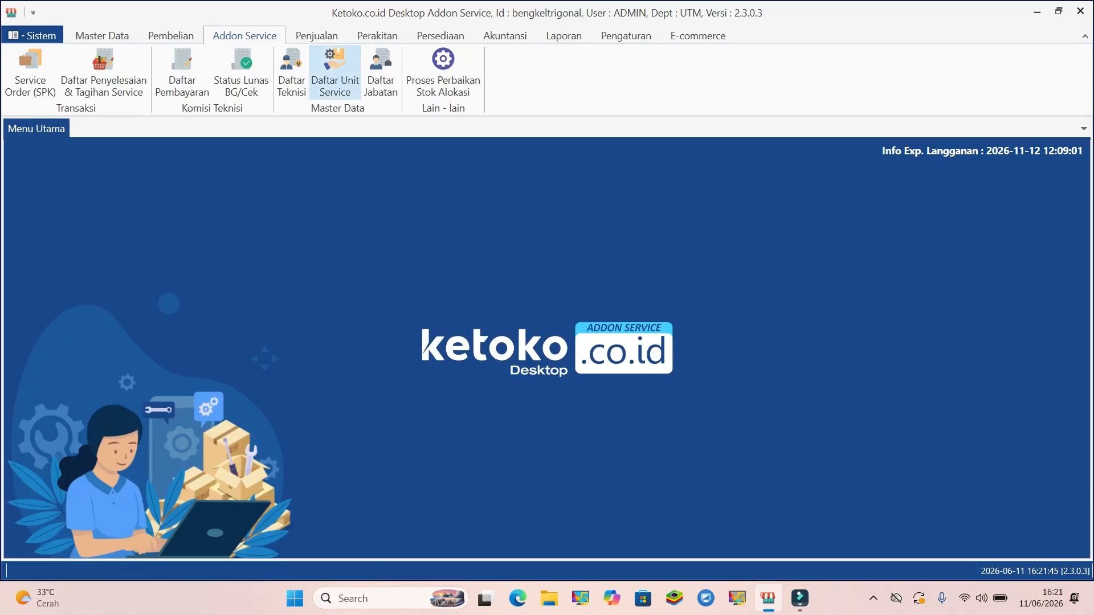
left_click(335, 68)
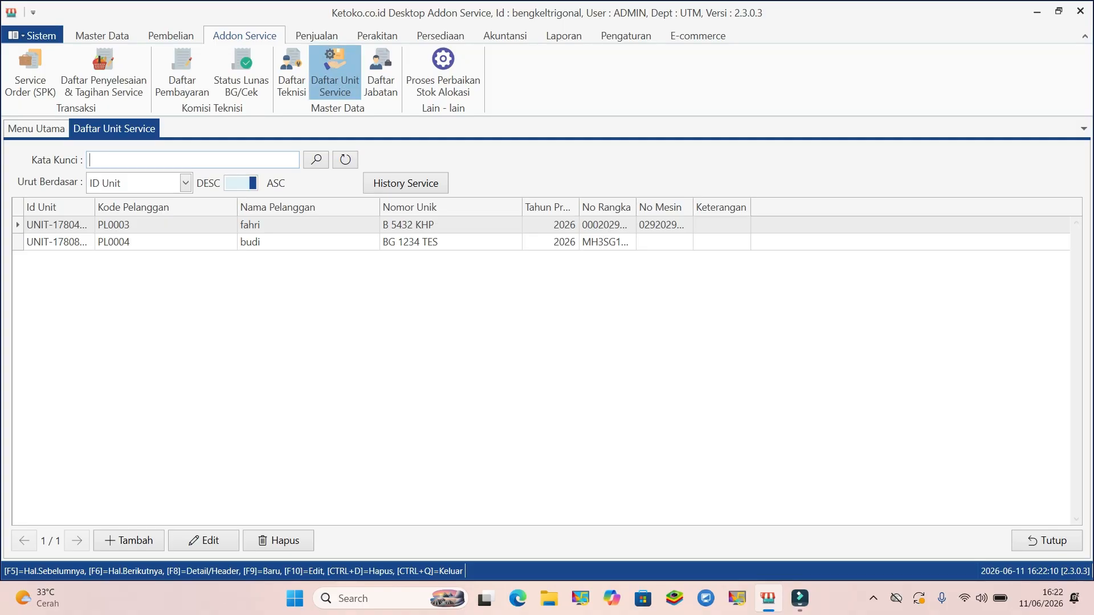
left_click(128, 540)
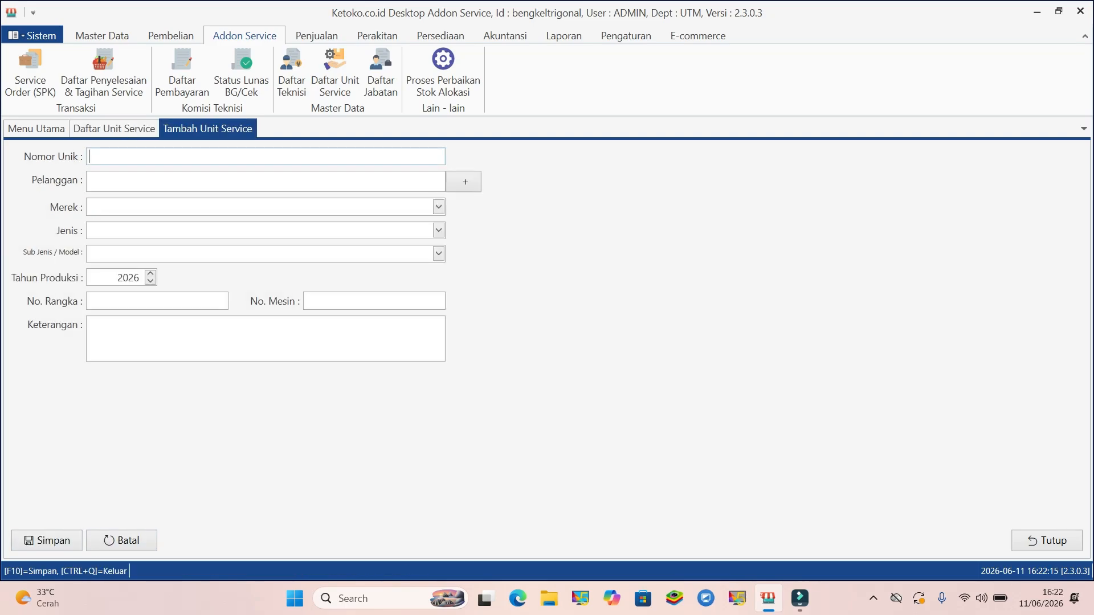
type("B 8724 KBH")
key("Tab")
key("Return")
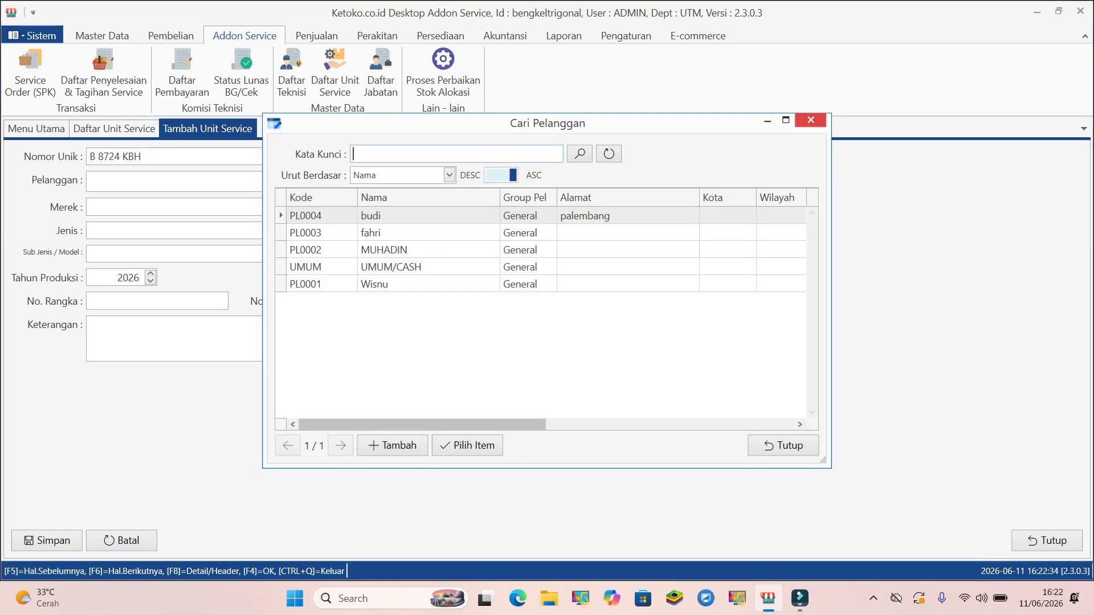
left_click(323, 232)
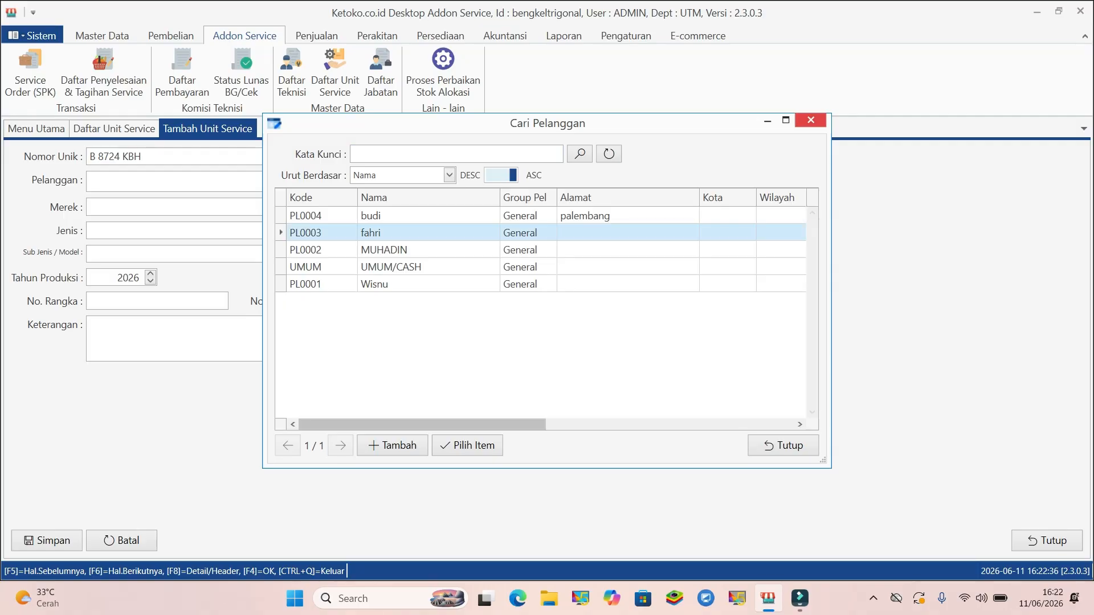
key("F4")
Set the service unit's brand (Merek) to INDO and its type (Jenis) to Kendaraan.
left_click(438, 207)
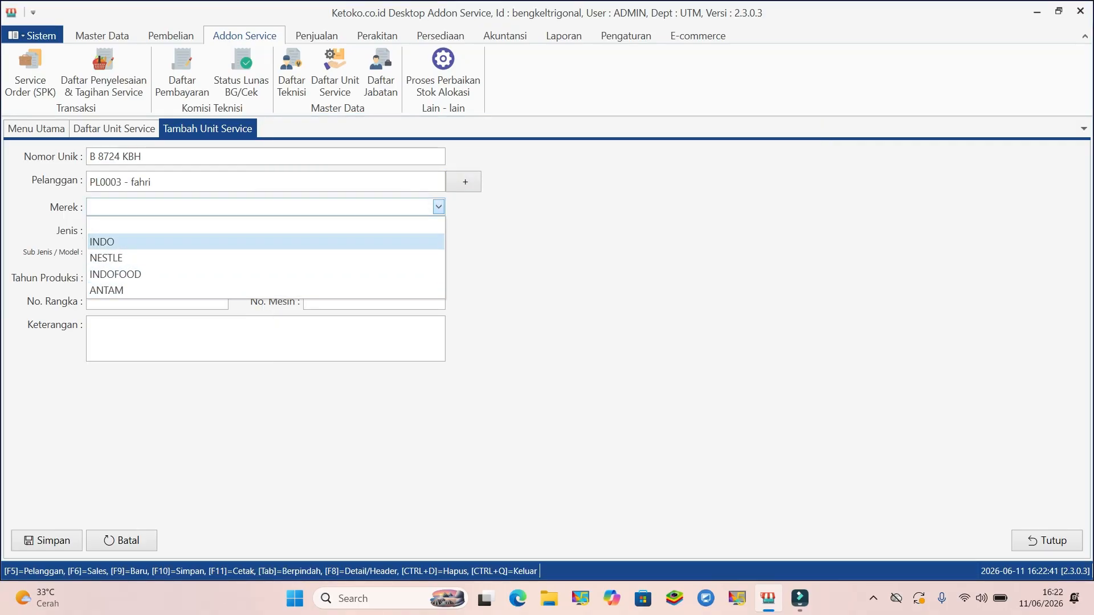
left_click(265, 241)
left_click(438, 230)
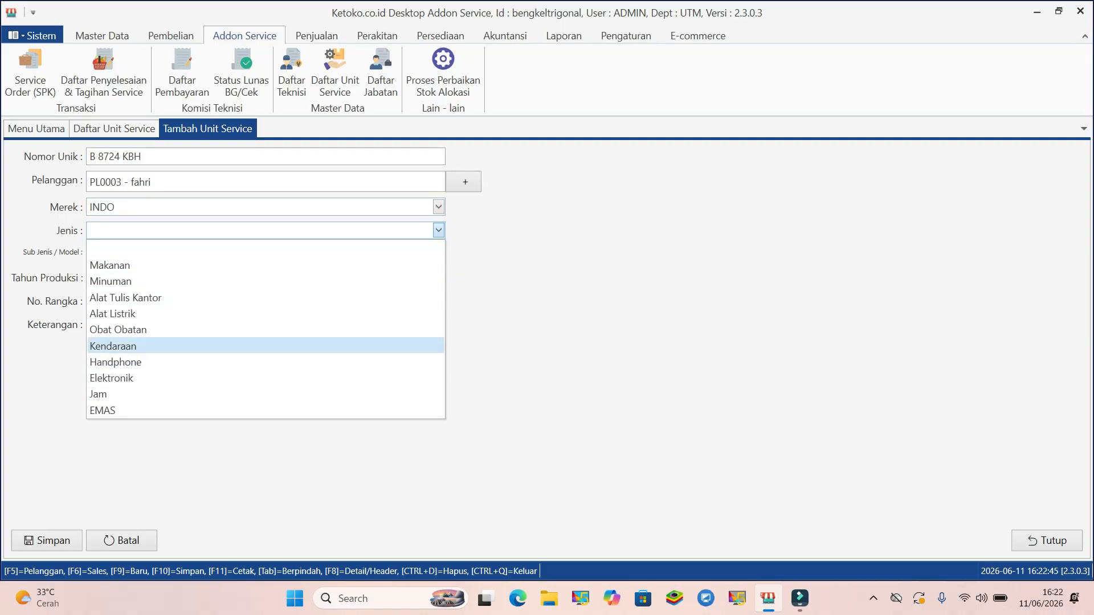
left_click(112, 346)
left_click(157, 301)
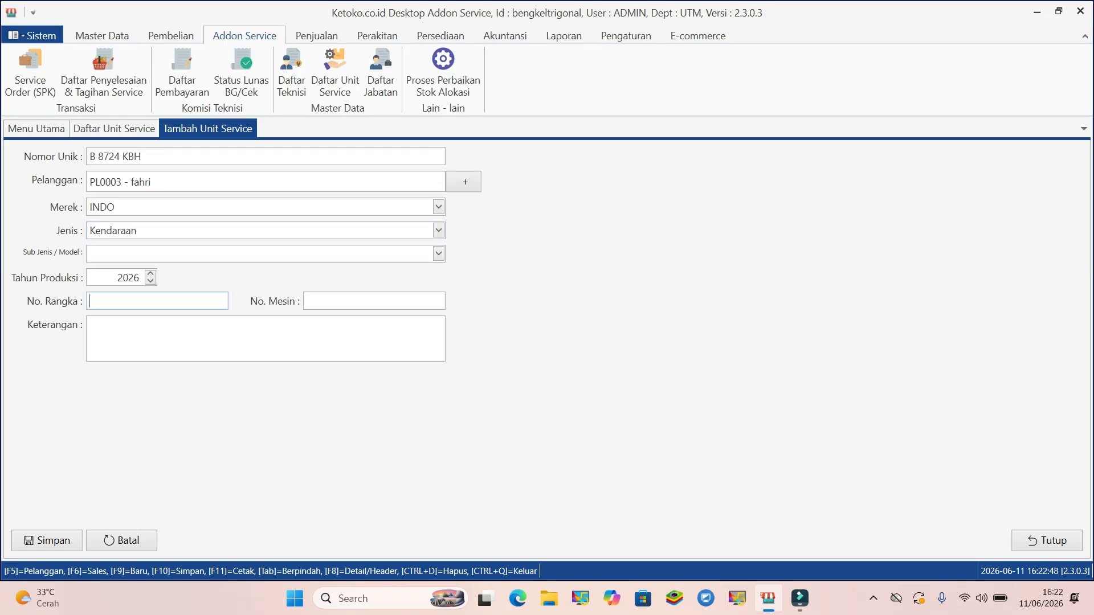
key("Tab")
type("299229299292")
key("Tab")
type("292929299929")
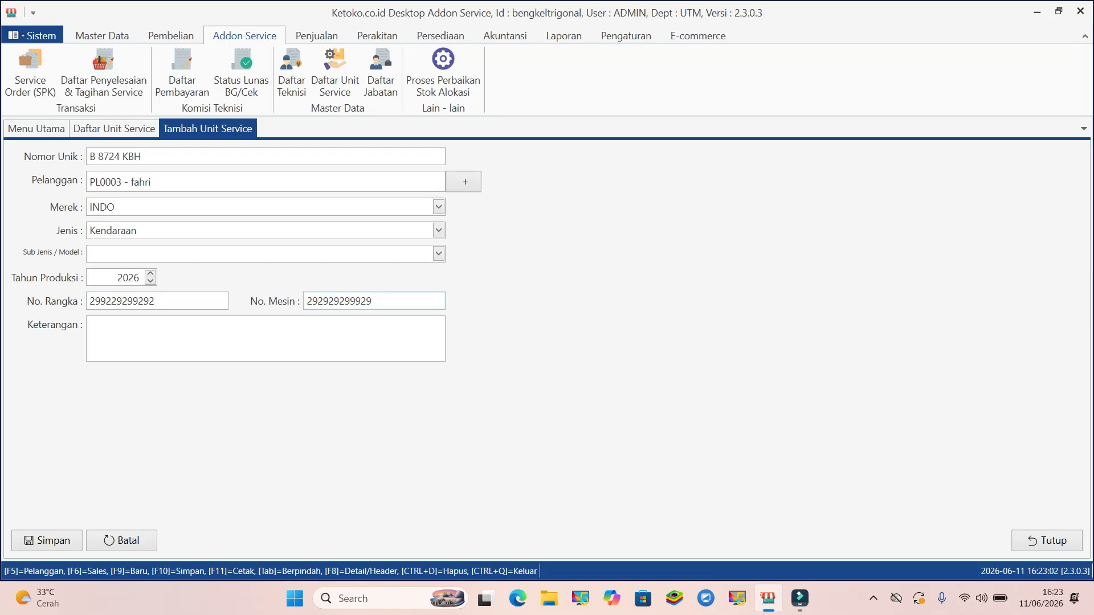
left_click(47, 540)
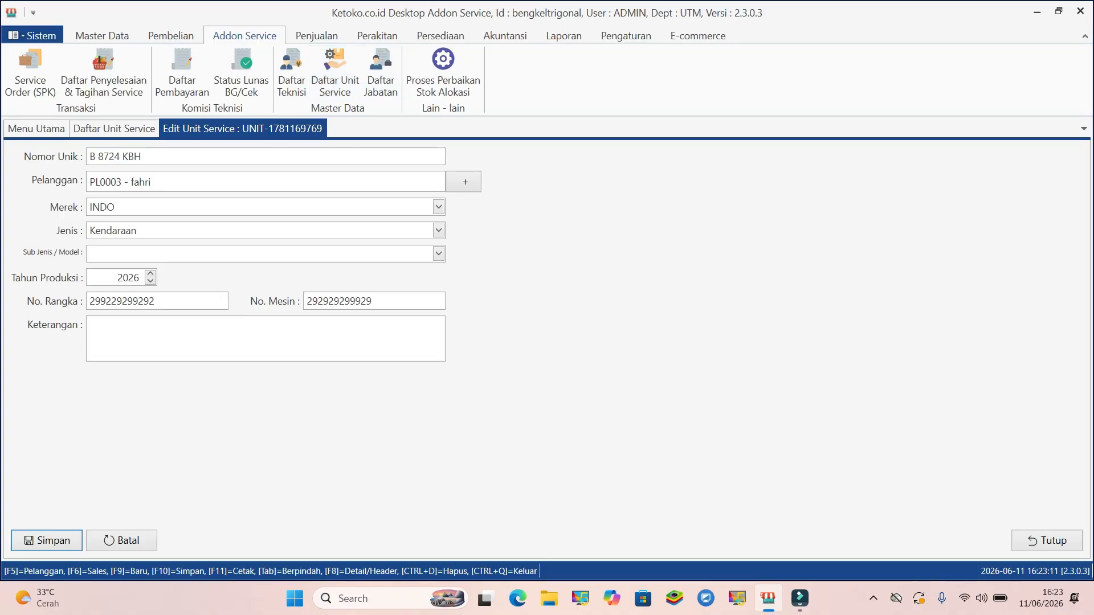
left_click(1046, 541)
left_click(1046, 541)
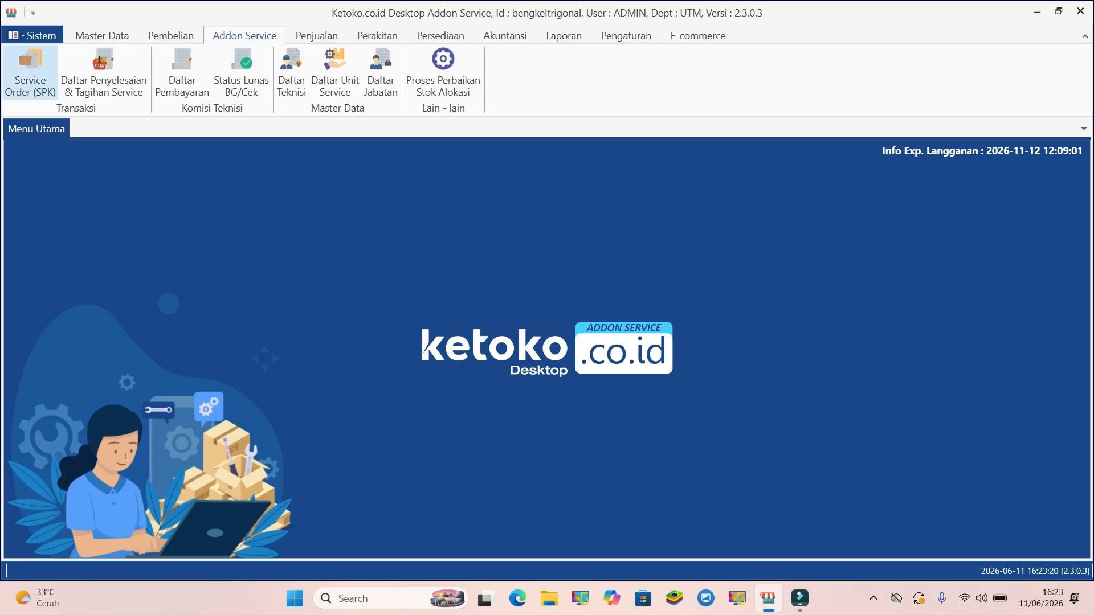
Create a new service order (SPK) and add one Oli motul spare part as its first item line.
left_click(30, 71)
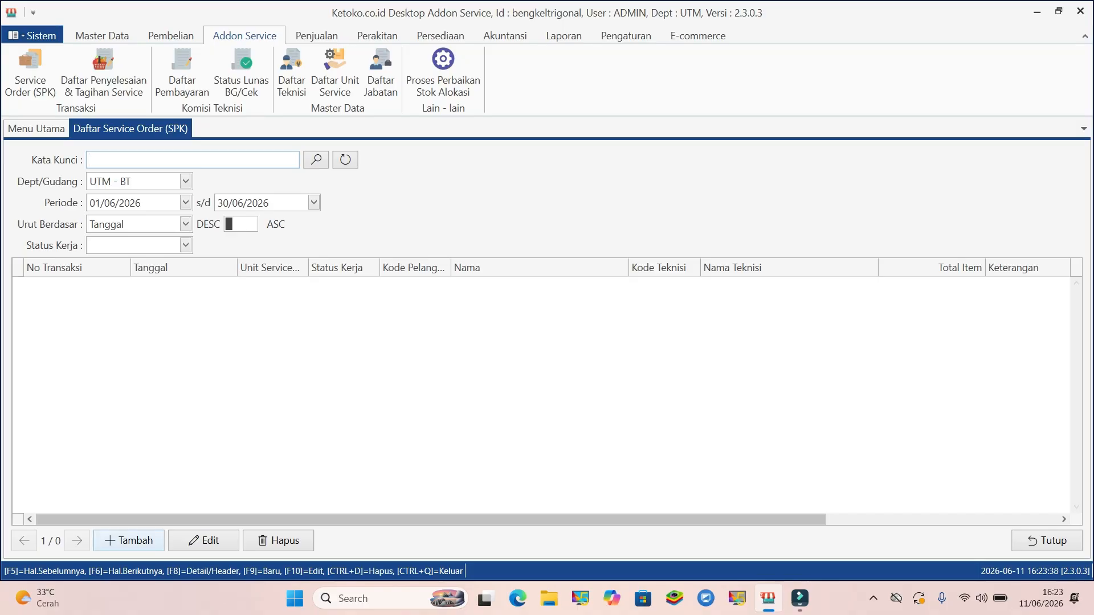
left_click(129, 541)
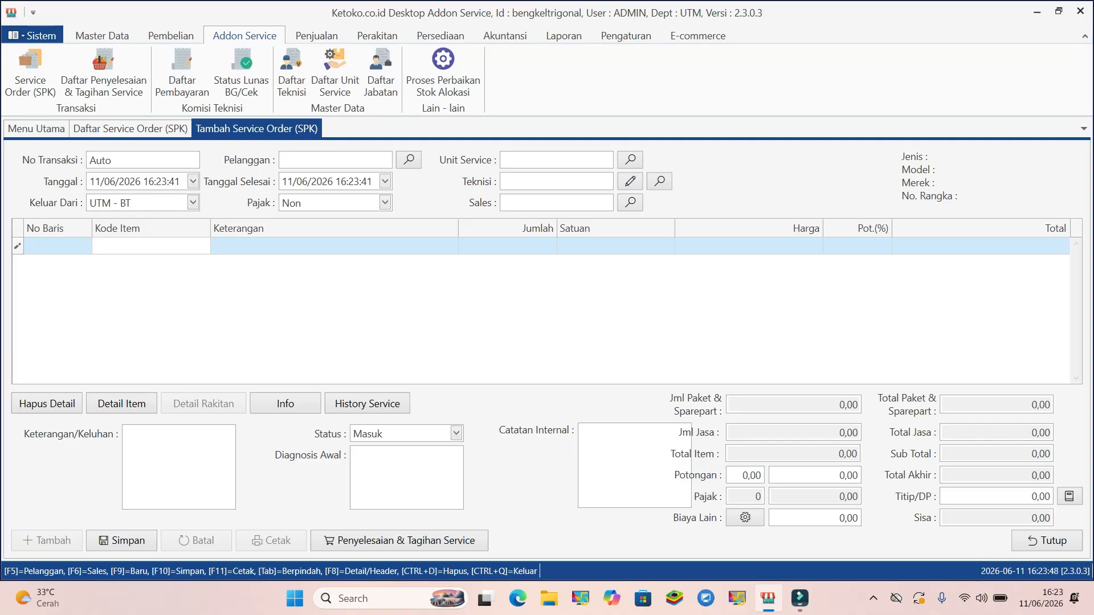
type("OLI")
key("Return")
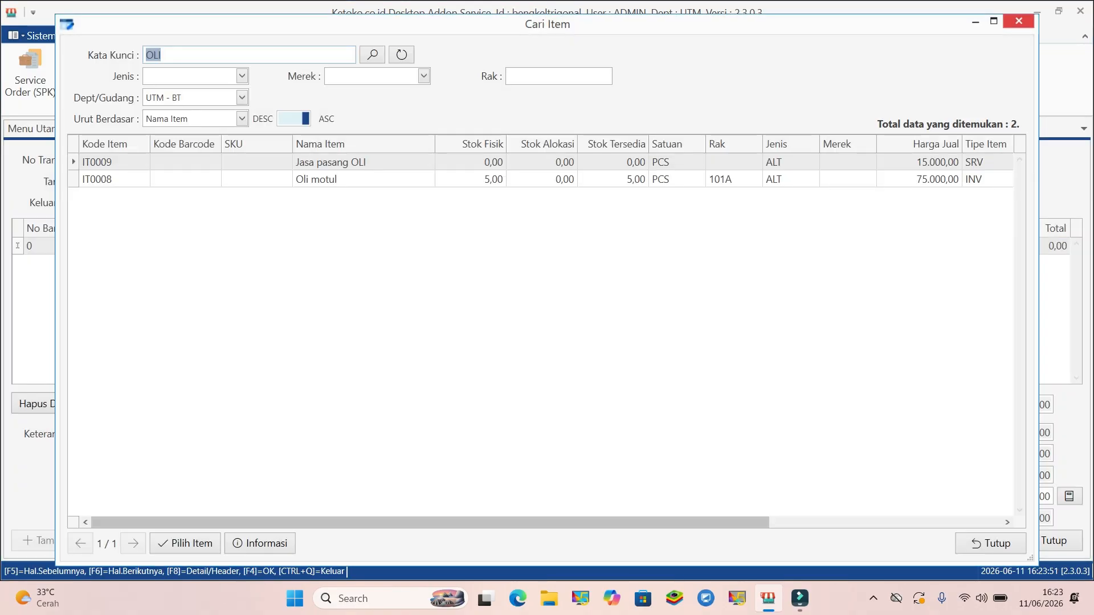
key("Down")
key("Return")
key("Down")
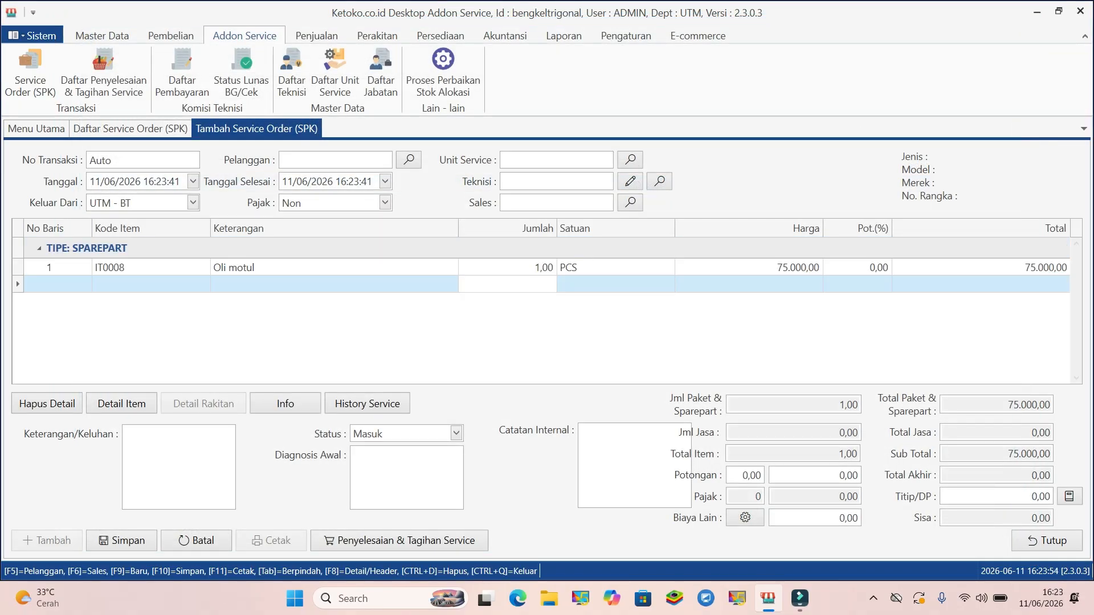
Add the Jasa pasang OLI service as the second item line of the service order.
key("Left")
type("JASA")
key("Return")
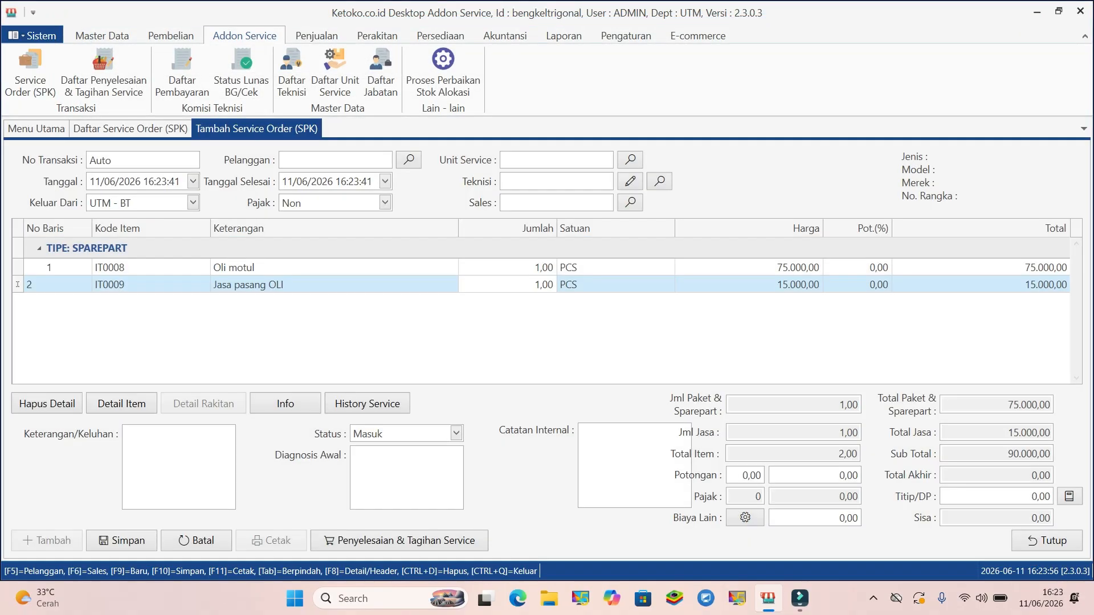
key("Down")
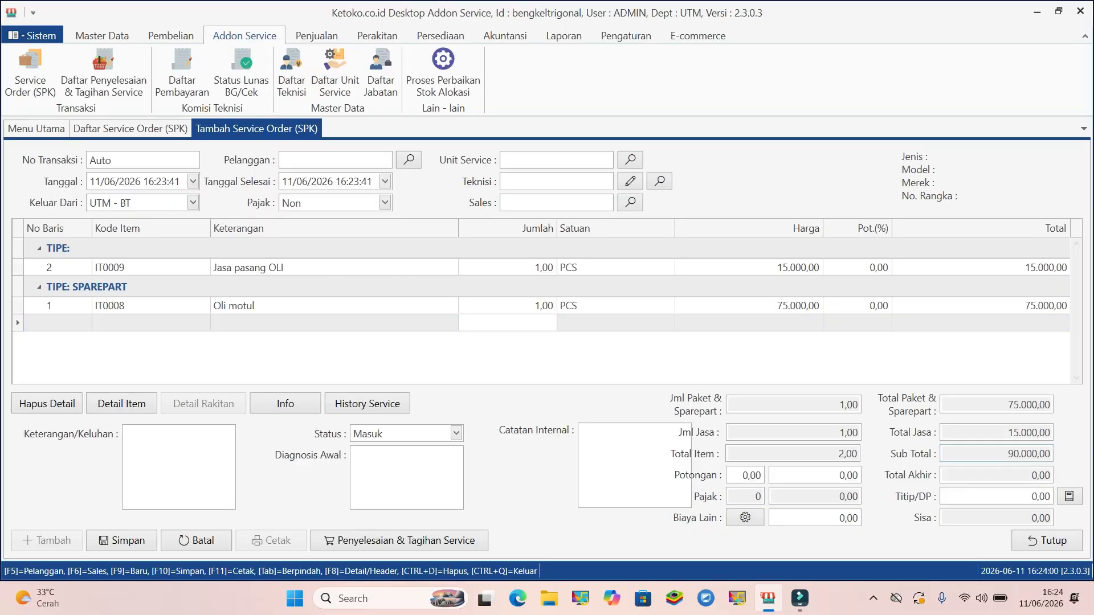
left_click_drag(1007, 454, 1052, 454)
left_click(178, 467)
Assign the service order to service unit B 8724 KBH and the customer who owns it.
left_click(408, 160)
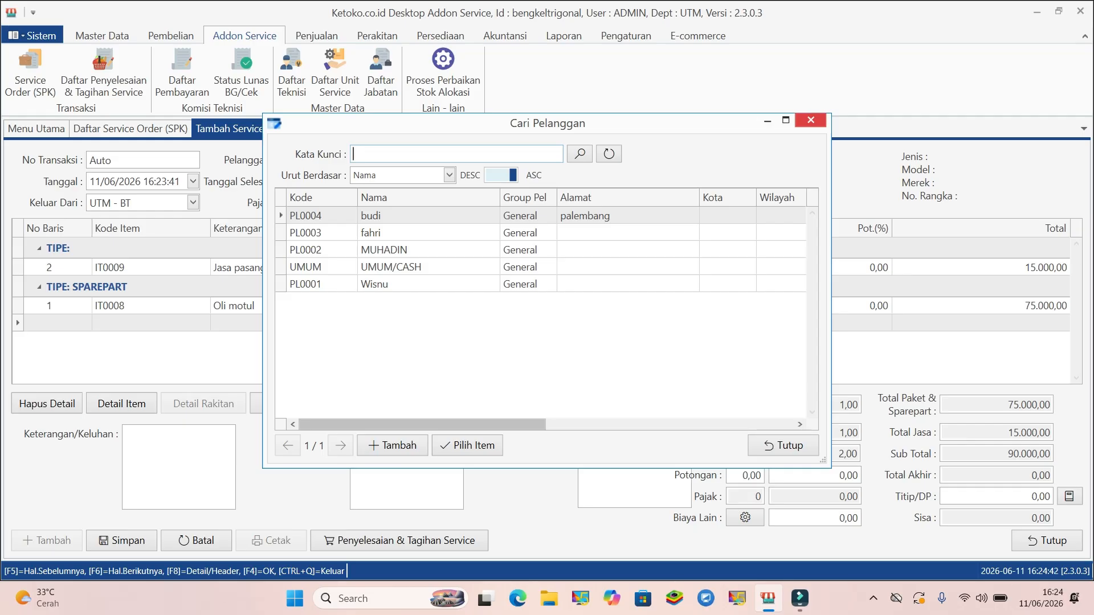
double_click(477, 232)
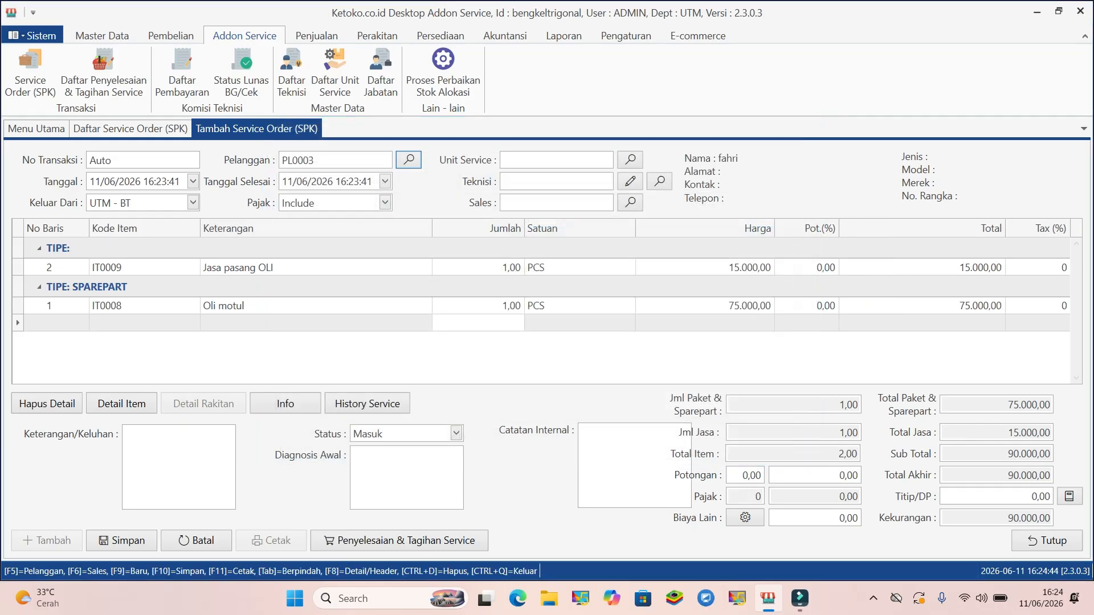
left_click(630, 160)
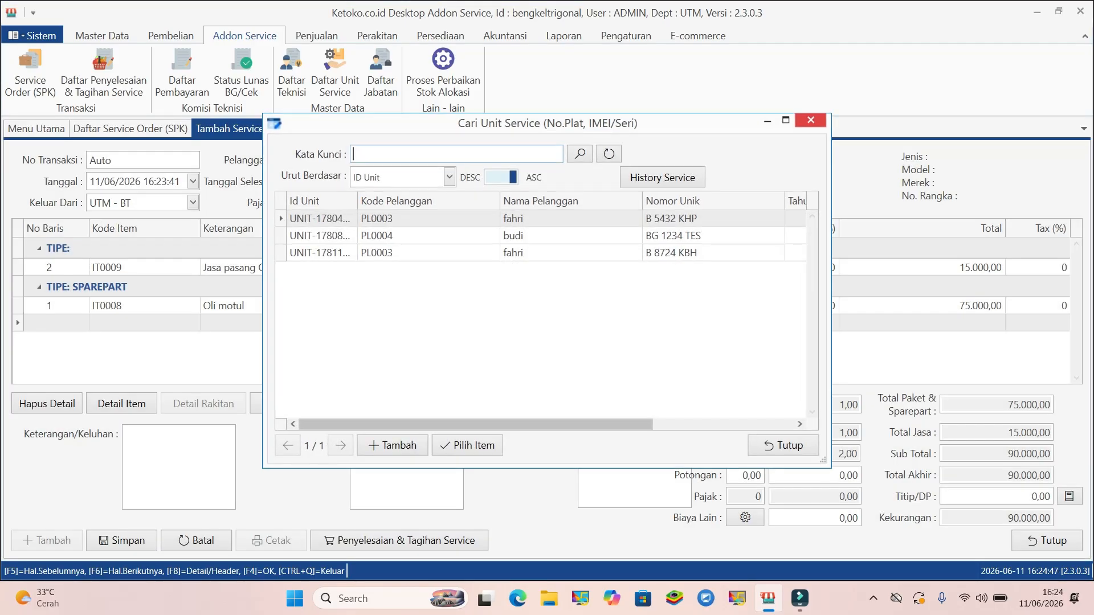
left_click(534, 253)
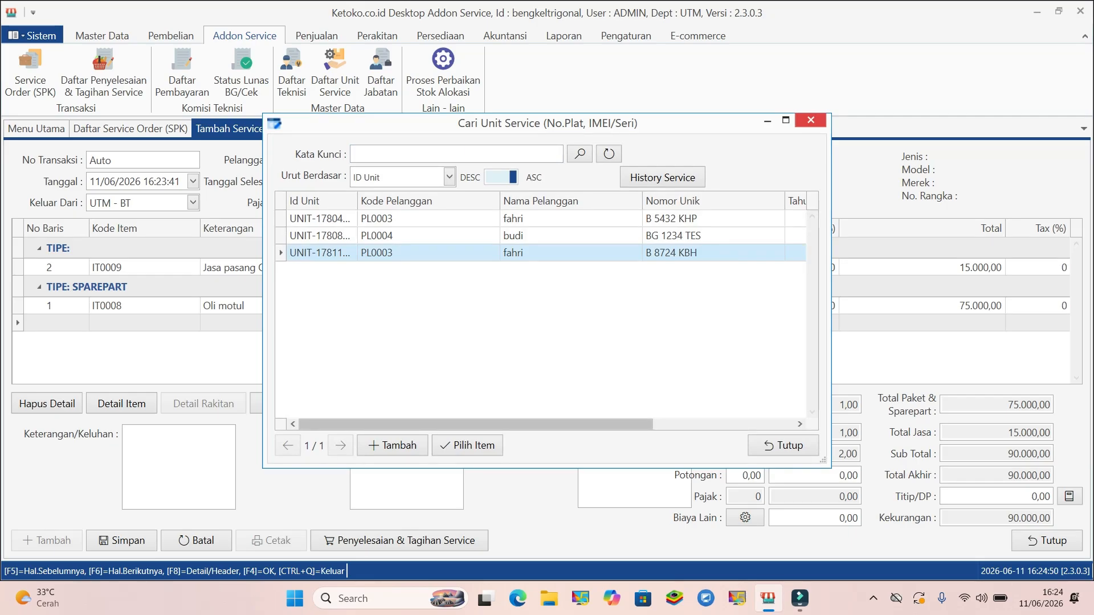
double_click(535, 253)
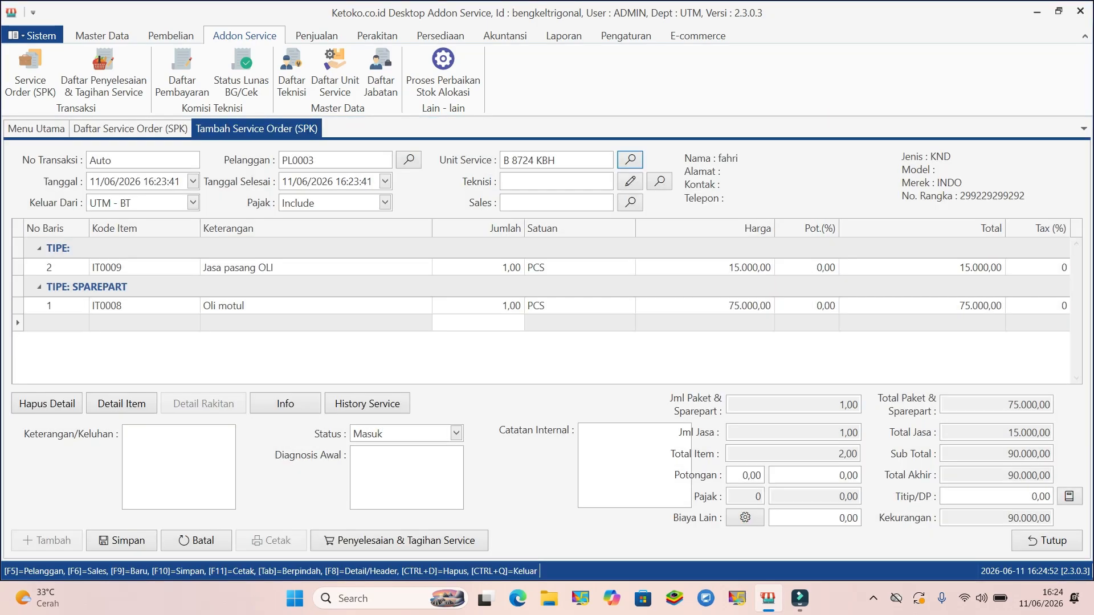
Assign the registered technician to the service order, save it and close the form.
left_click(659, 181)
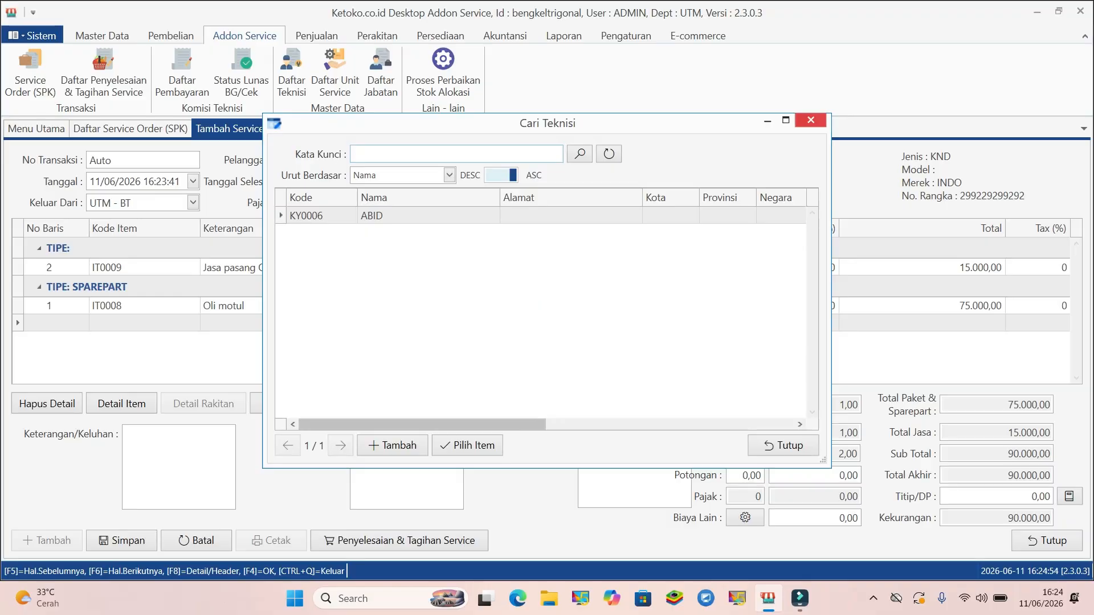
key("Return")
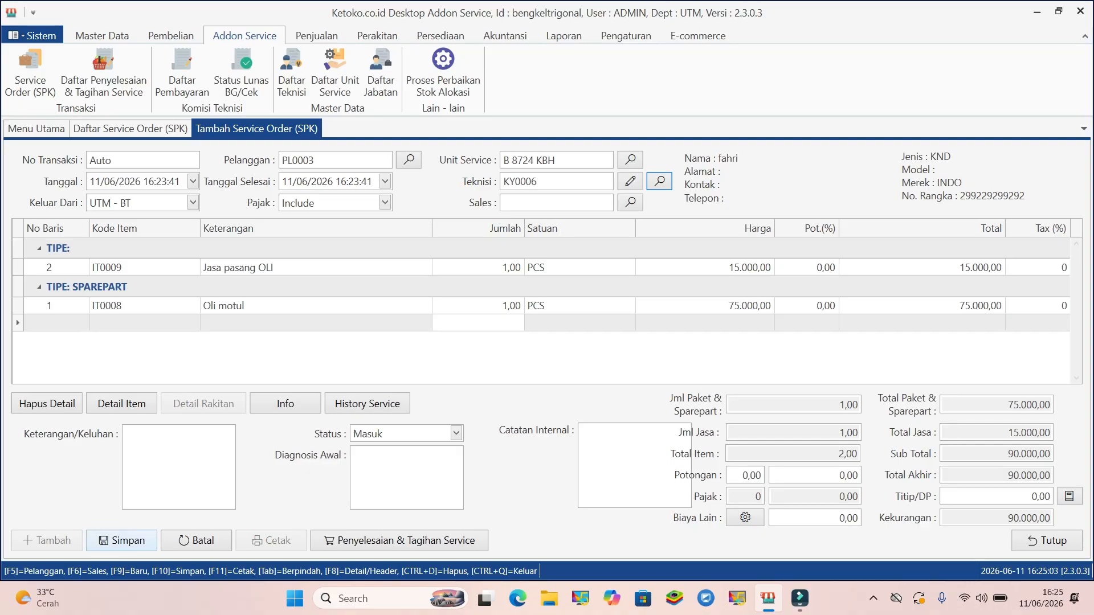
left_click(122, 540)
key("Return")
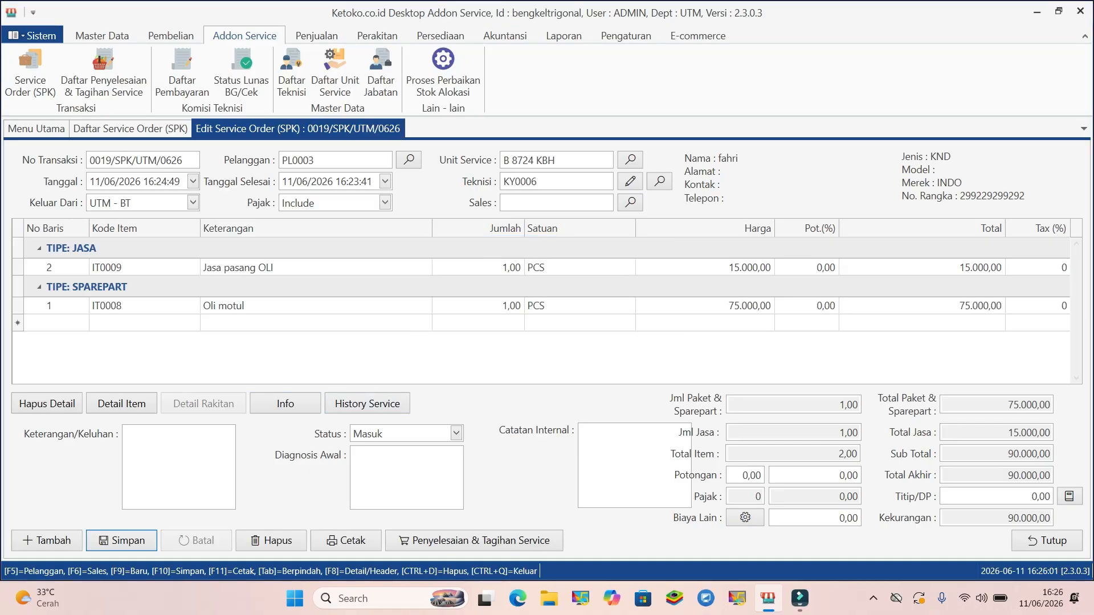
left_click(456, 433)
left_click(1046, 540)
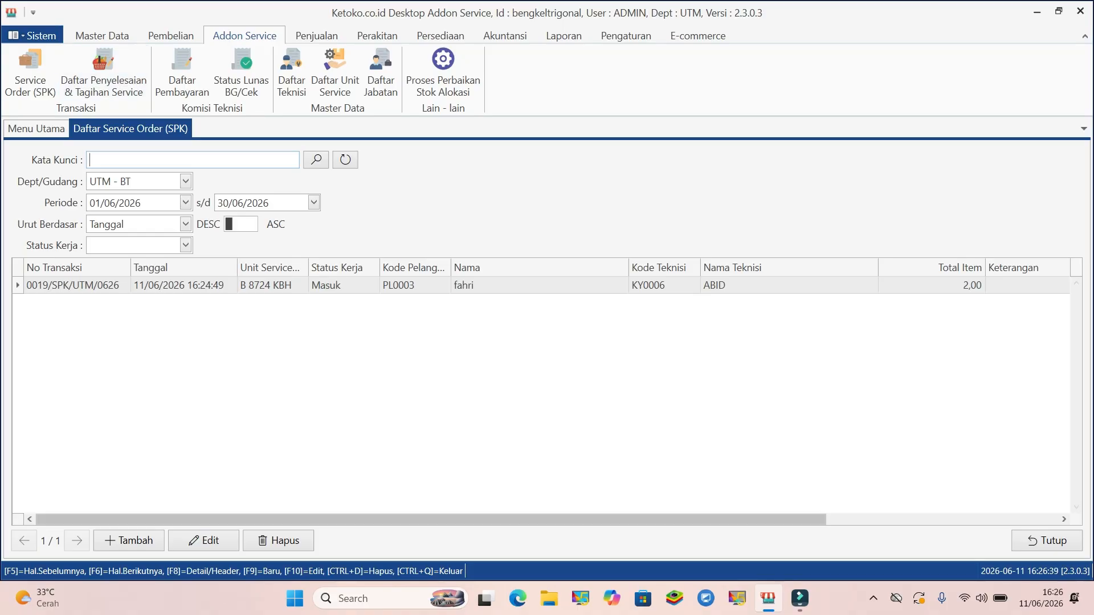
left_click(73, 286)
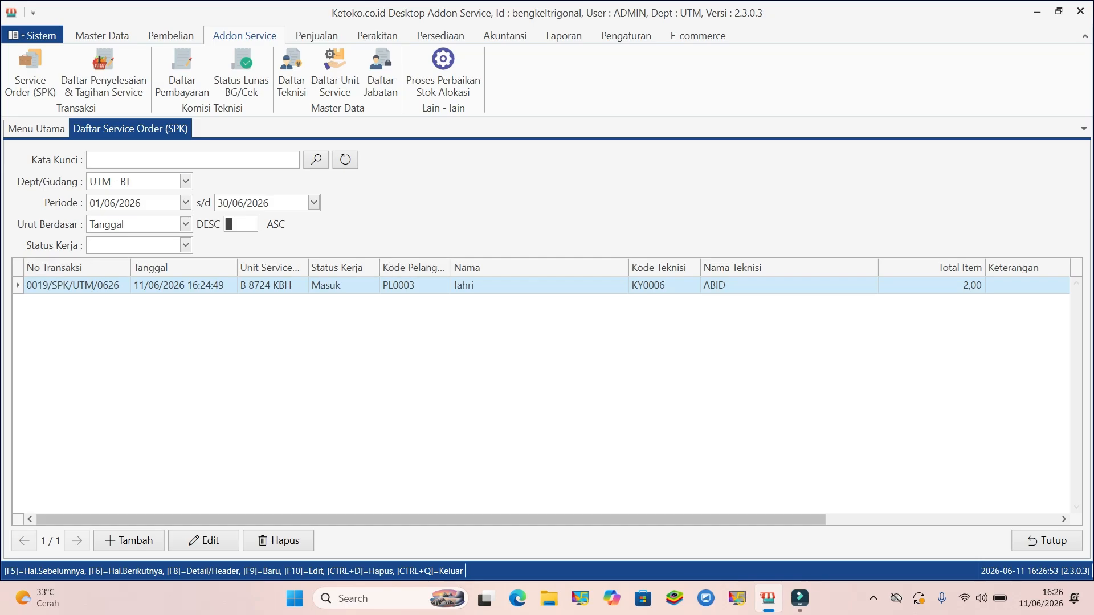
left_click(203, 540)
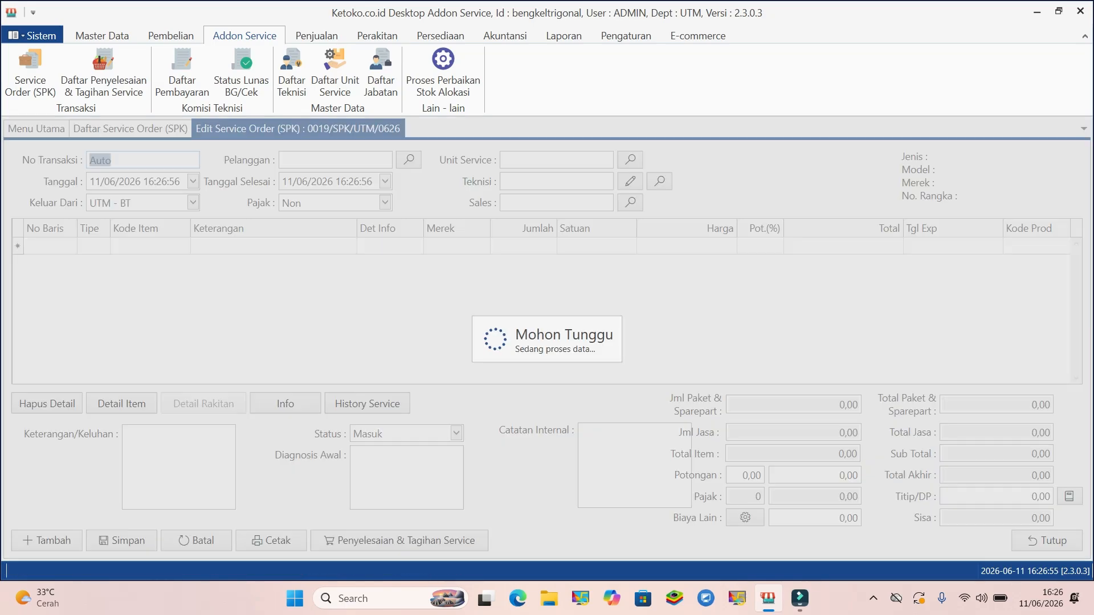
left_click(456, 434)
left_click(393, 467)
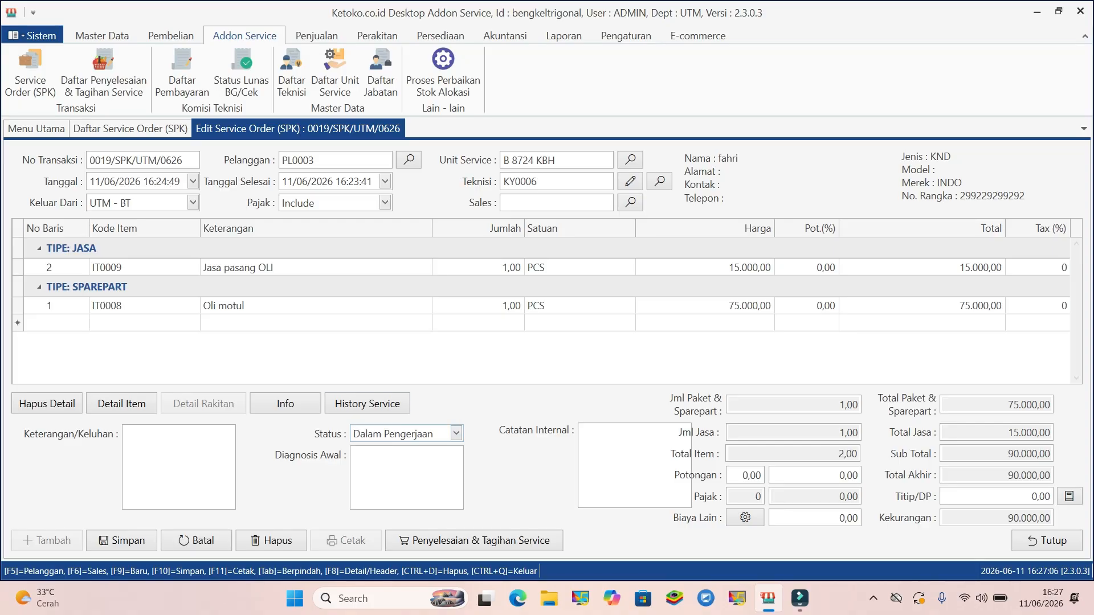
left_click(122, 540)
key("Return")
left_click(1046, 541)
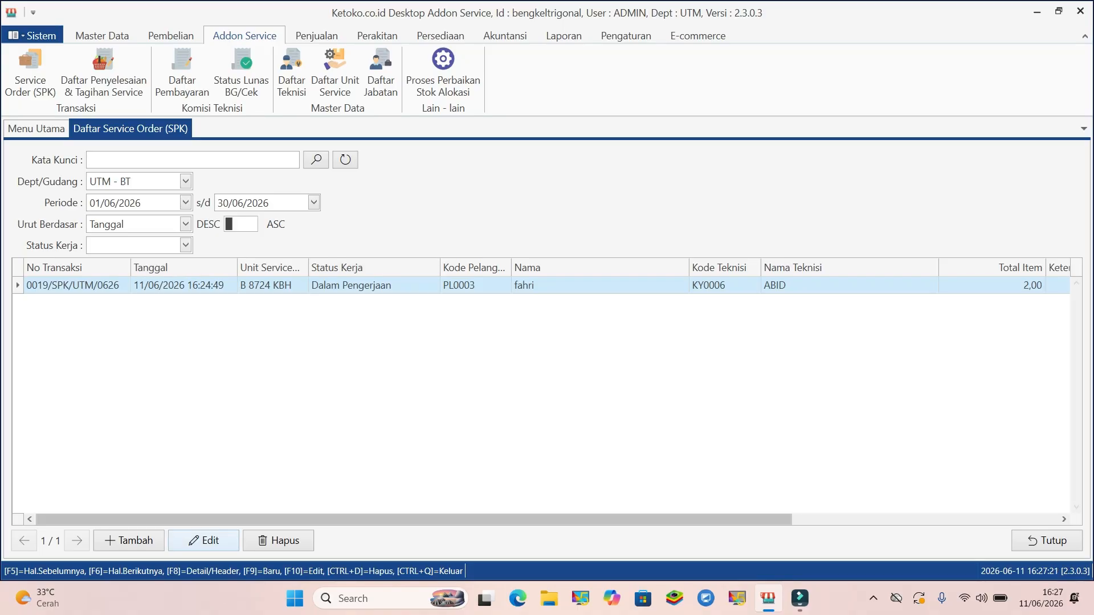
Reopen the service order, set its status to Menunggu Sparepart, save and close it.
left_click(203, 540)
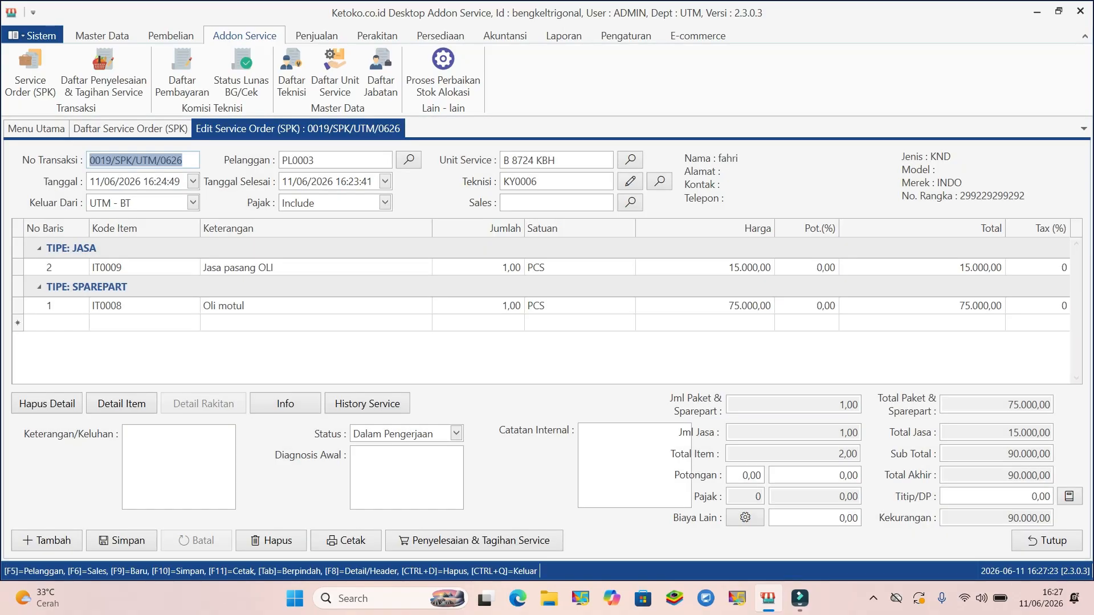
left_click(455, 434)
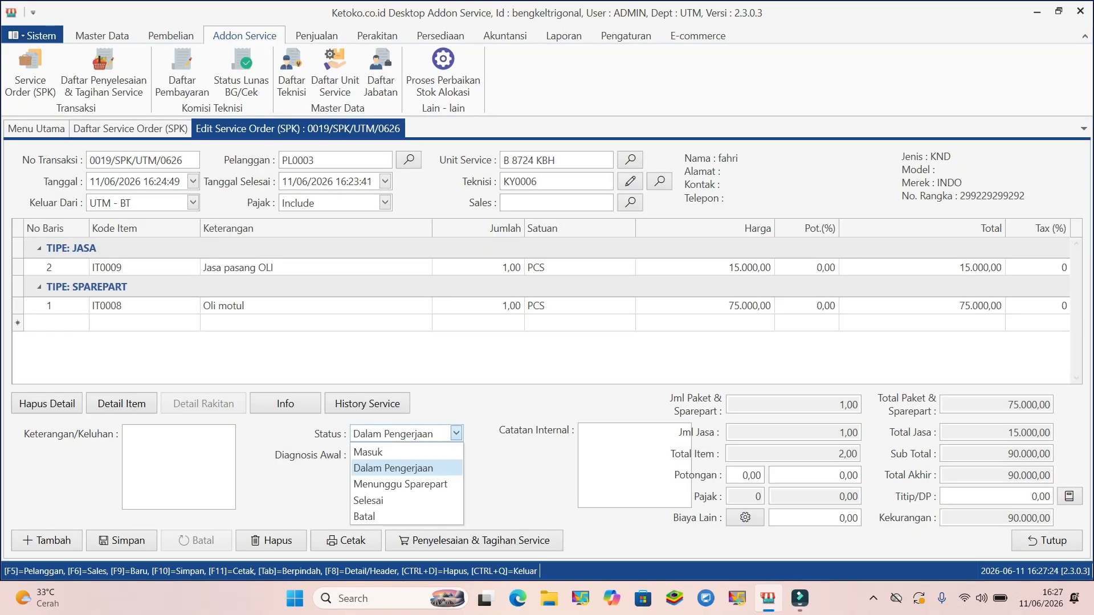
left_click(400, 483)
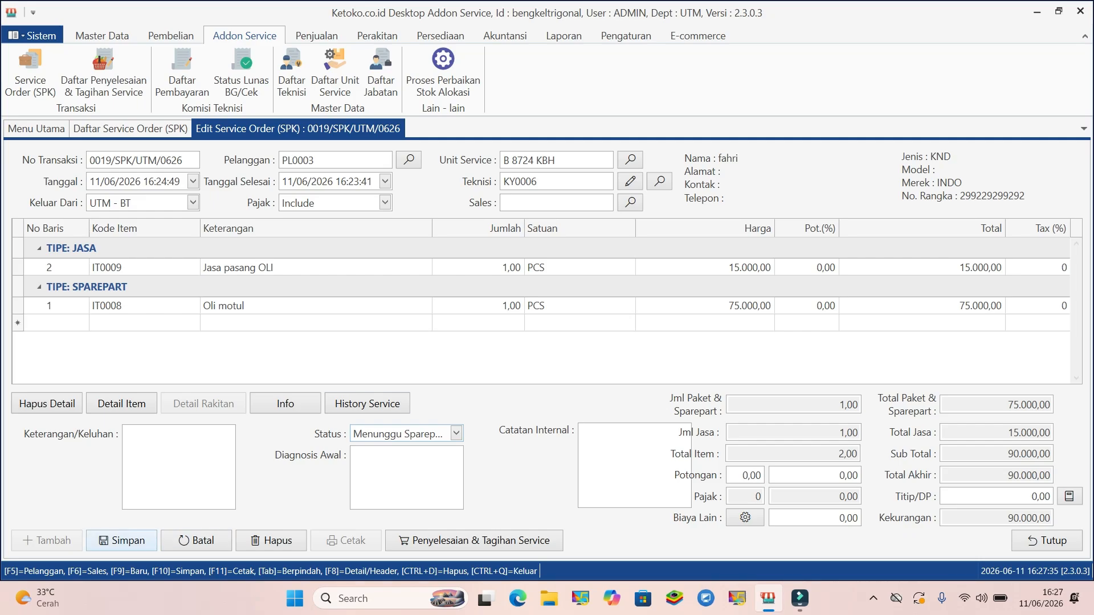
left_click(121, 540)
left_click(639, 323)
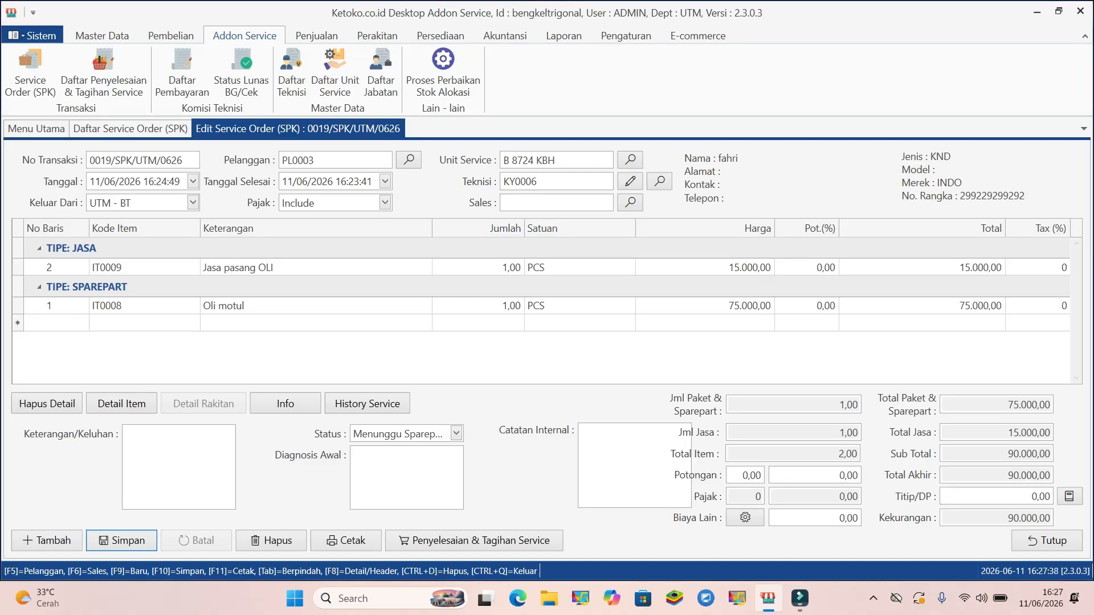
left_click(1047, 541)
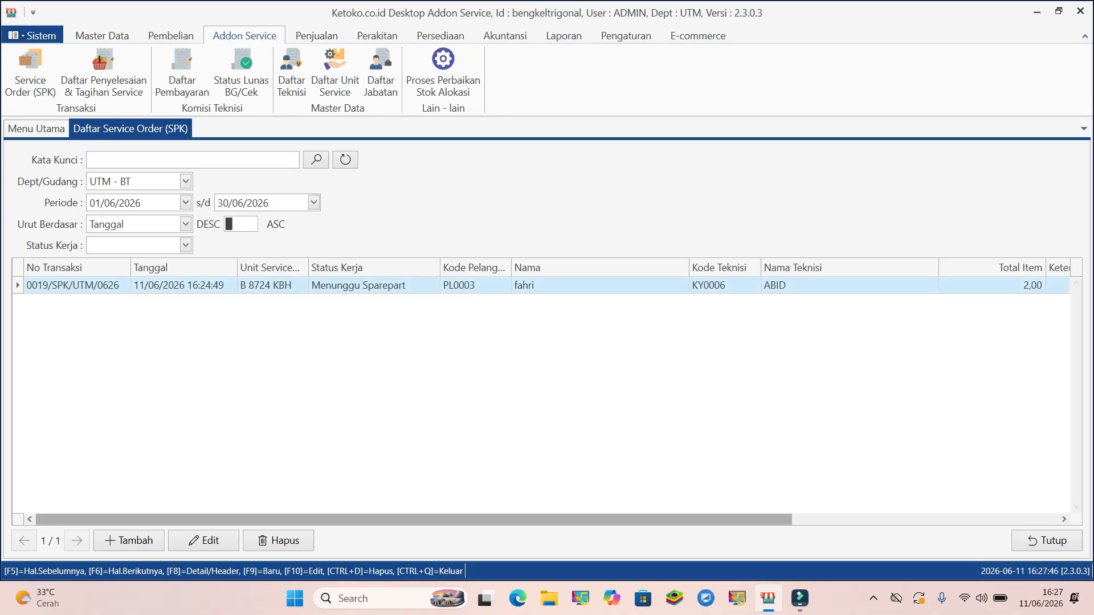
Reopen the service order, set its status back to Dalam Pengerjaan and save it.
left_click(204, 541)
left_click(457, 434)
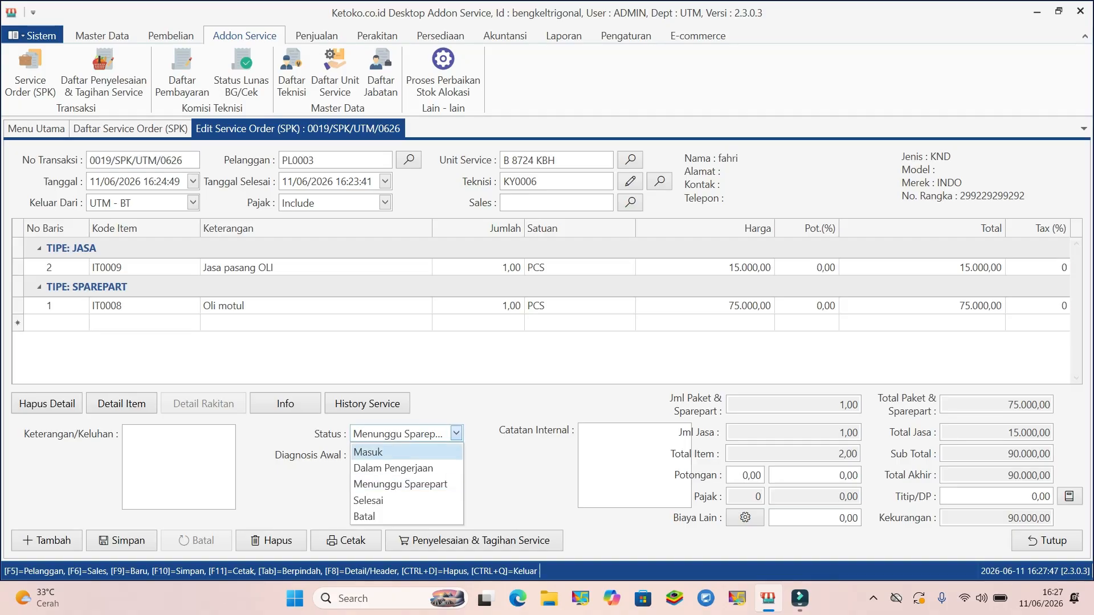
left_click(392, 468)
left_click(121, 541)
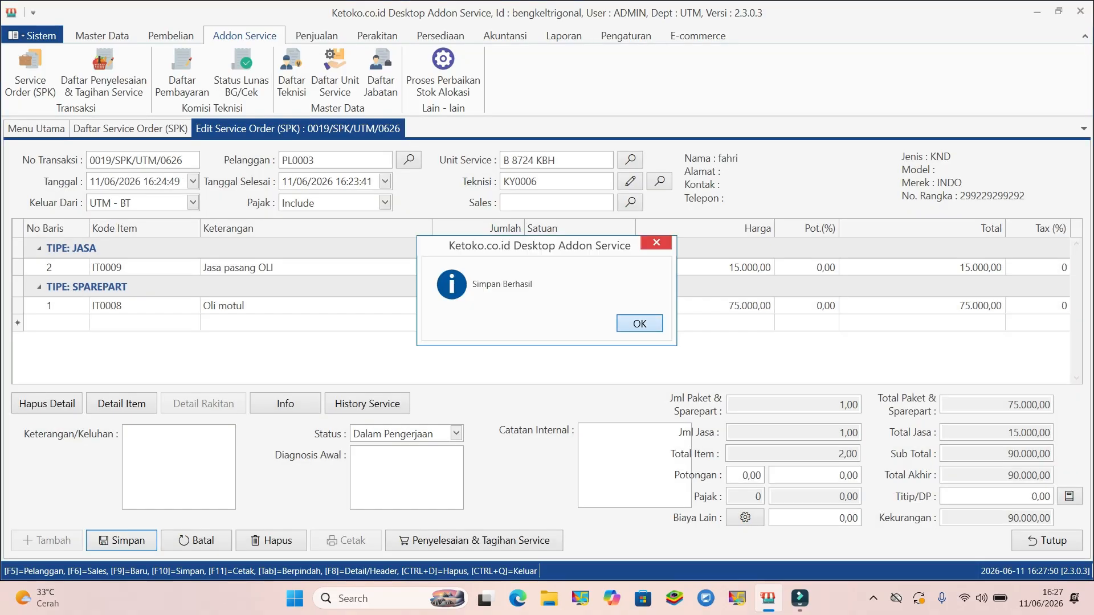
left_click(637, 320)
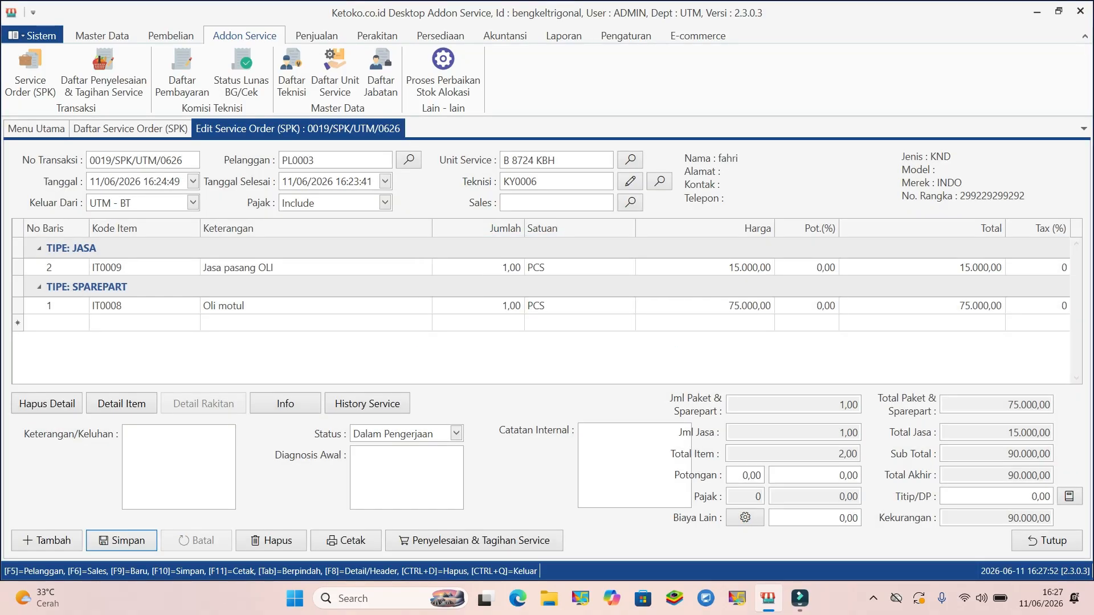
Set the service order's status to Selesai and save it.
left_click(456, 434)
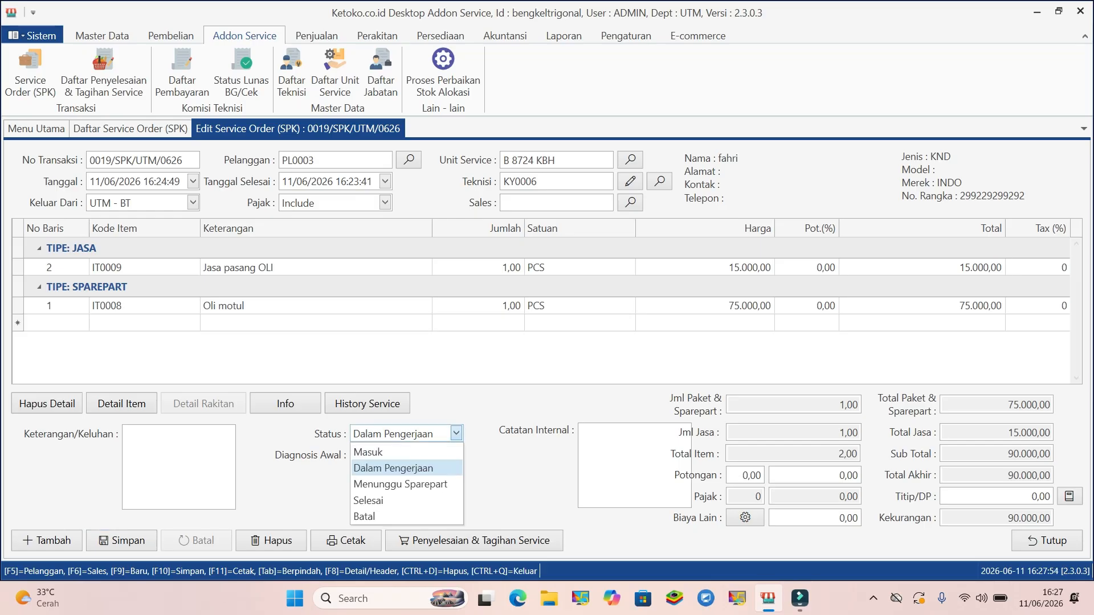
left_click(407, 501)
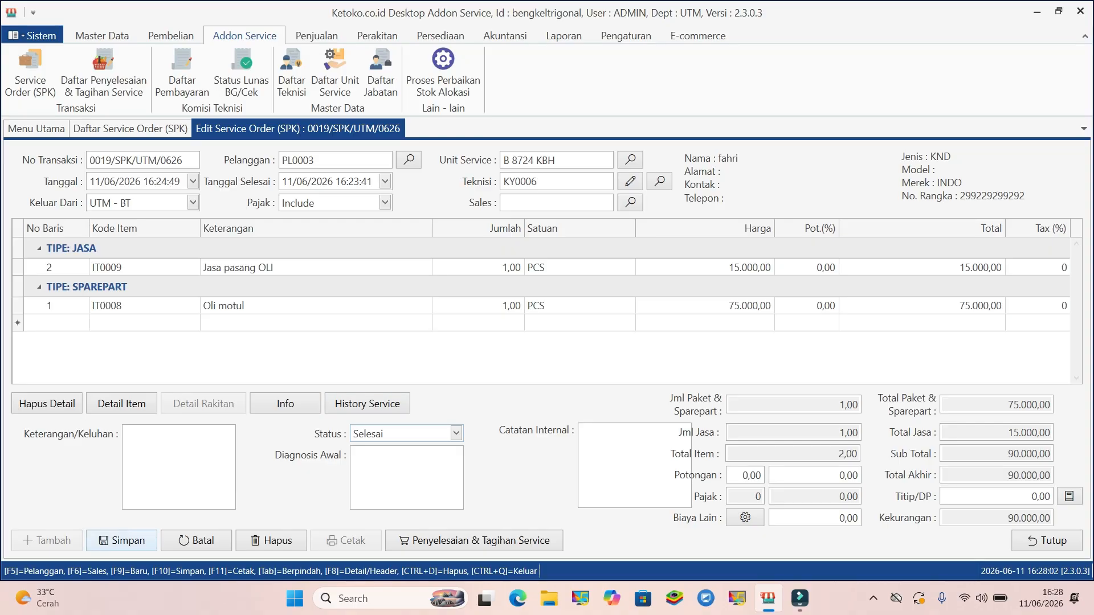
left_click(121, 540)
left_click(638, 323)
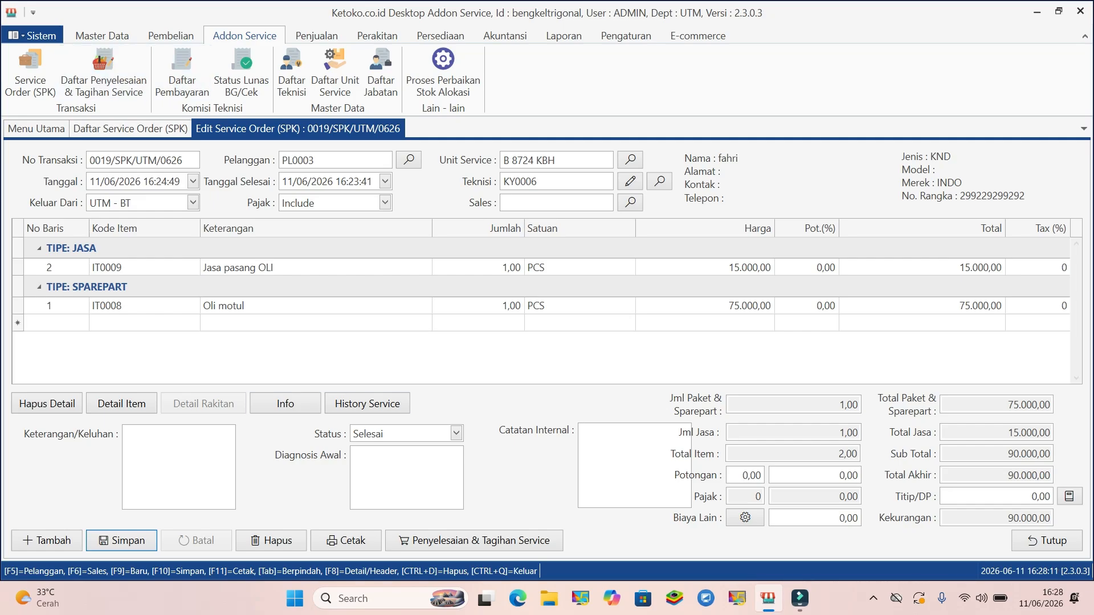
Open the item list and check the physical, allocated and available stock of Oli motul.
left_click(102, 36)
left_click(55, 72)
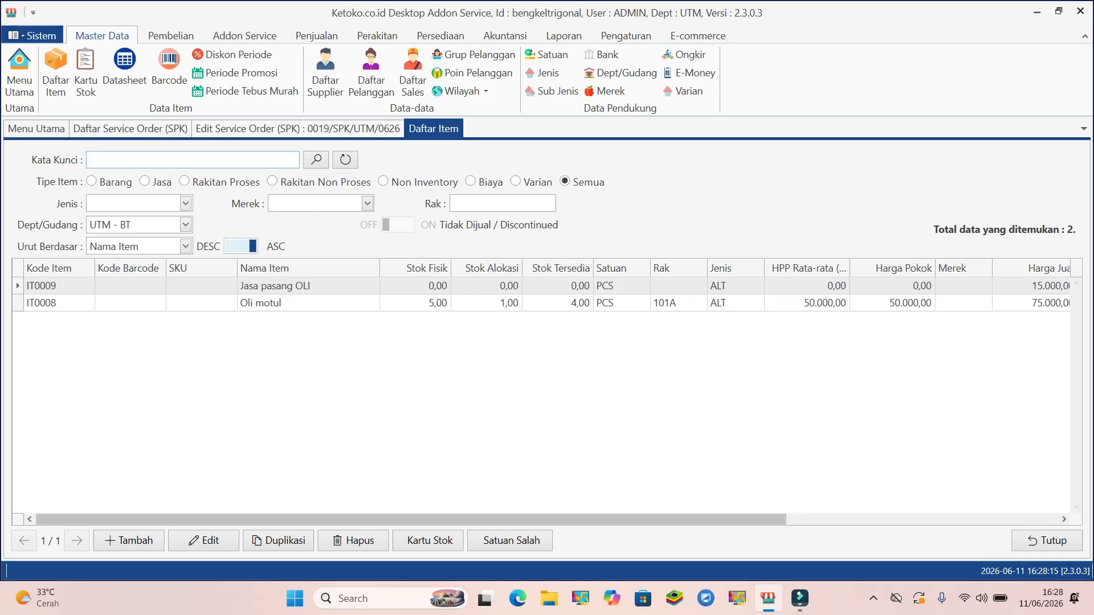
left_click(308, 303)
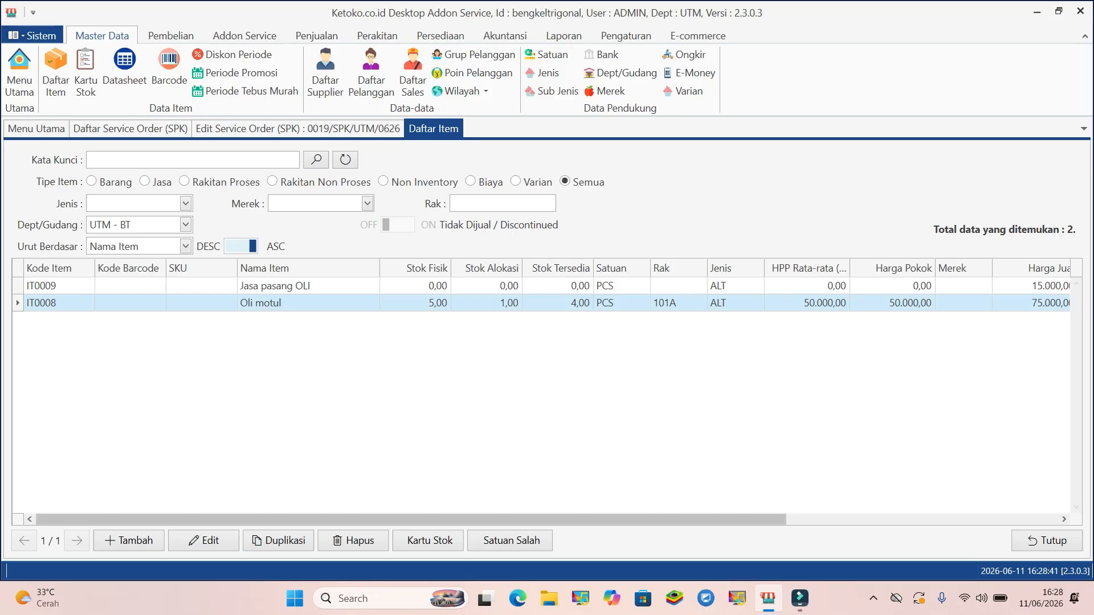
Return to the open service order and process it into a sale for completion and billing.
left_click(298, 129)
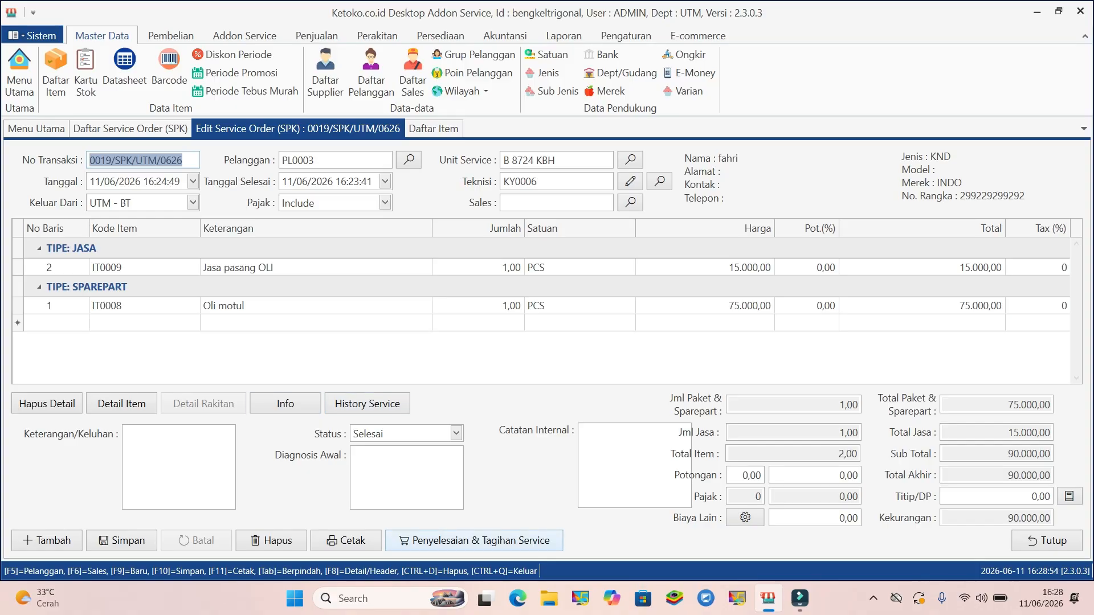
left_click(474, 540)
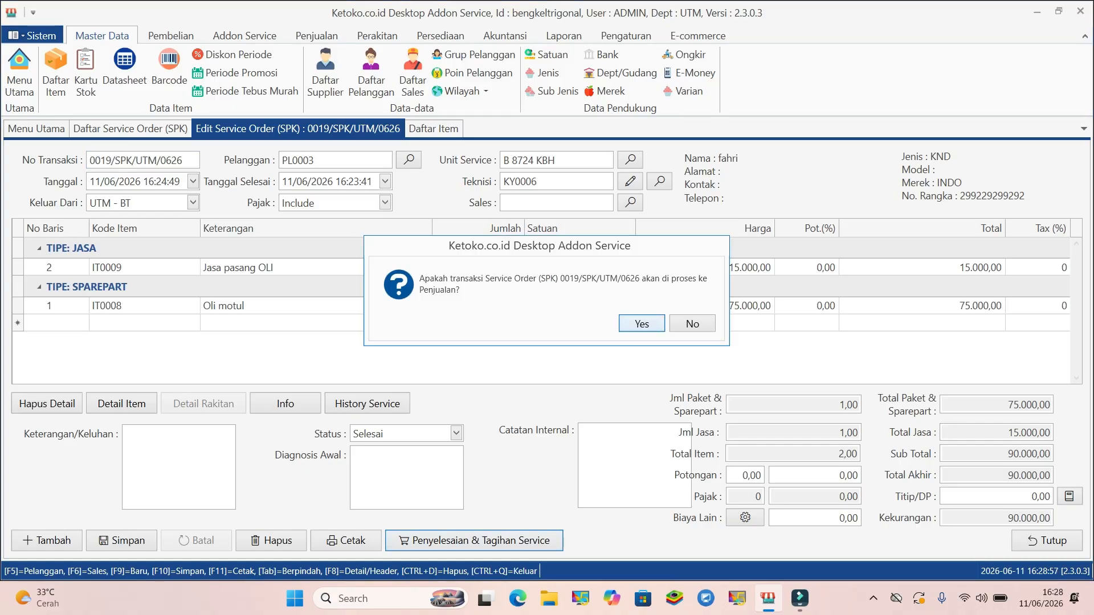
key("Return")
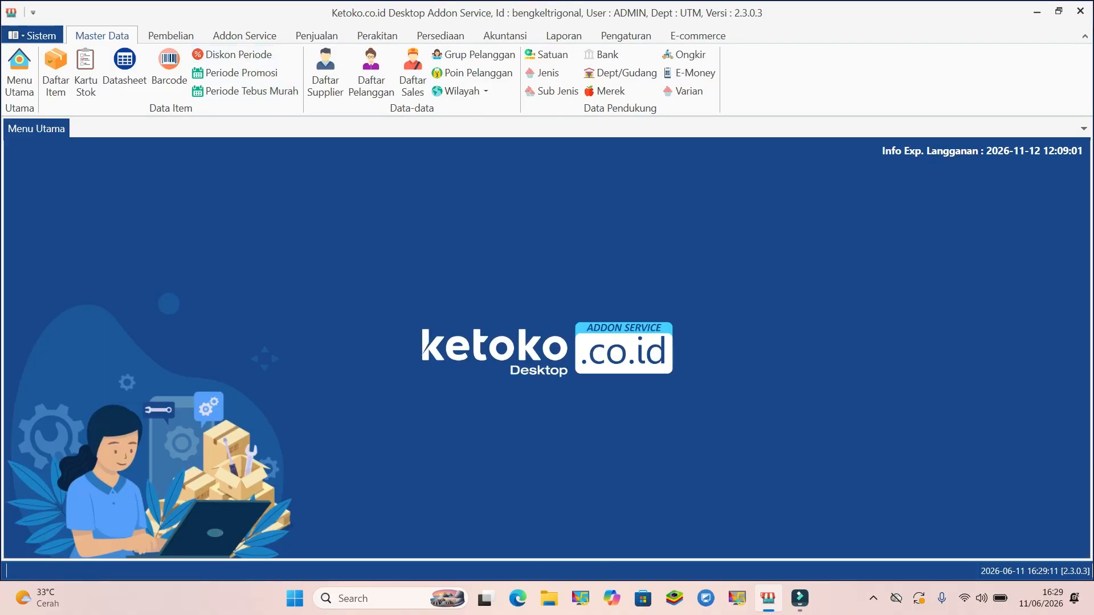
Add a new Penyelesaian & Tagihan Service transaction and load the service order with status Selesai into it.
left_click(244, 36)
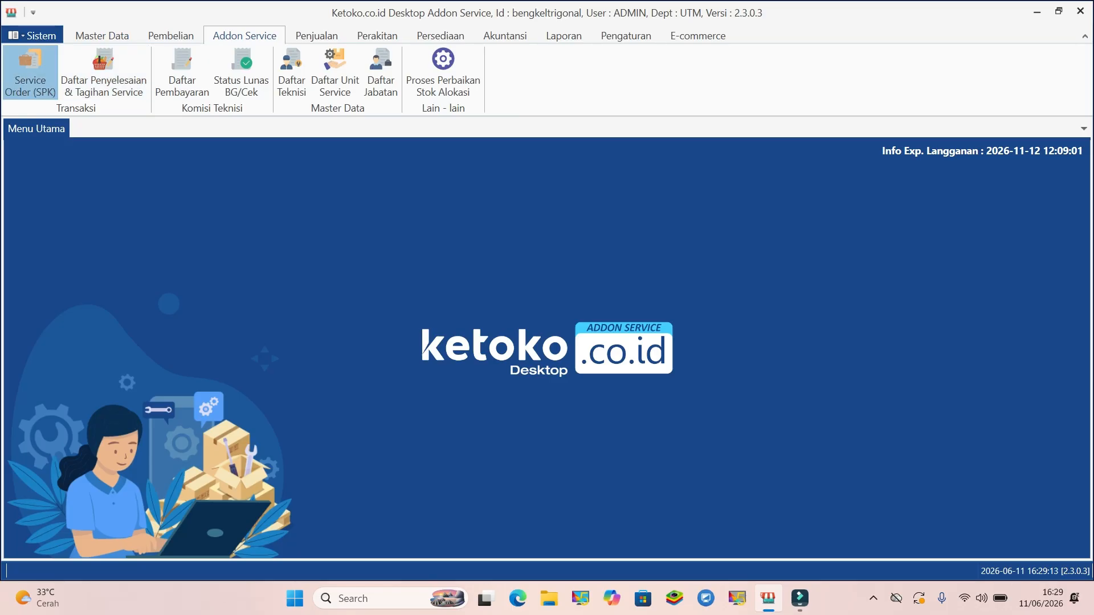
left_click(30, 71)
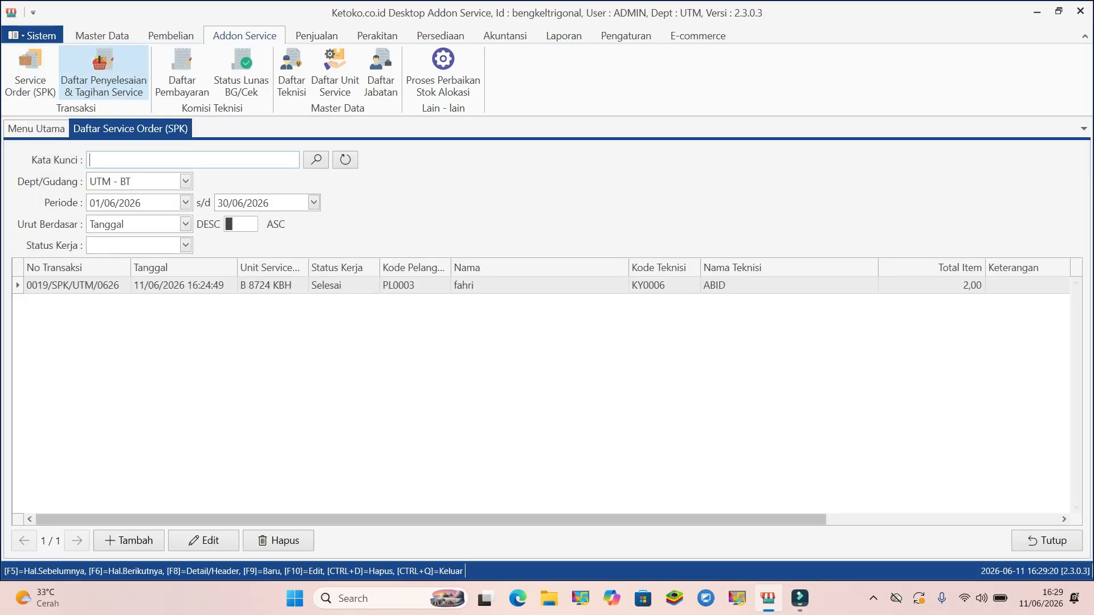
left_click(103, 71)
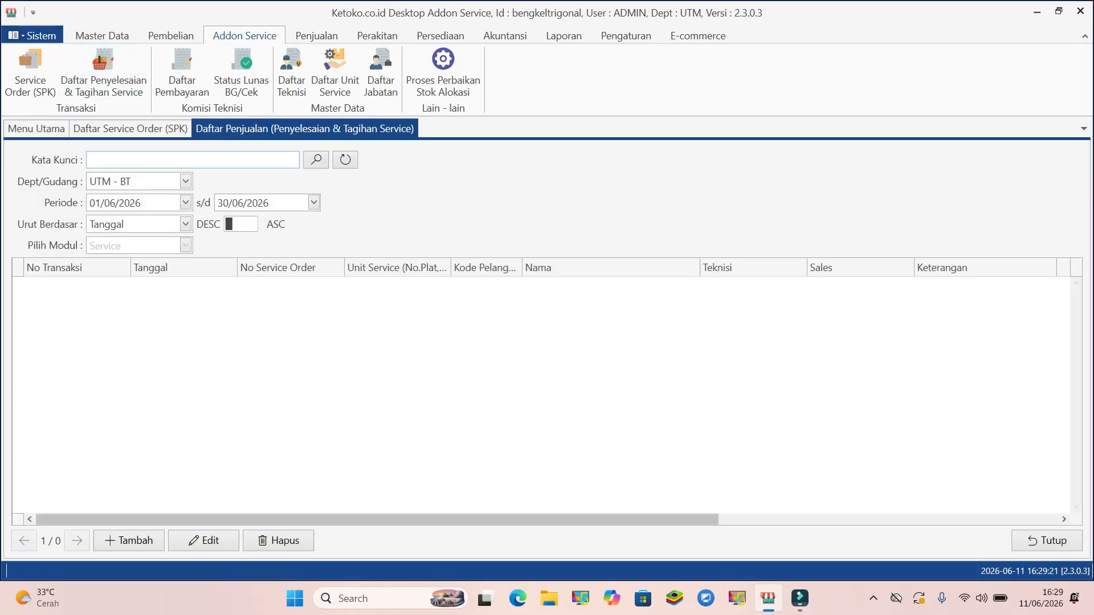
left_click(129, 541)
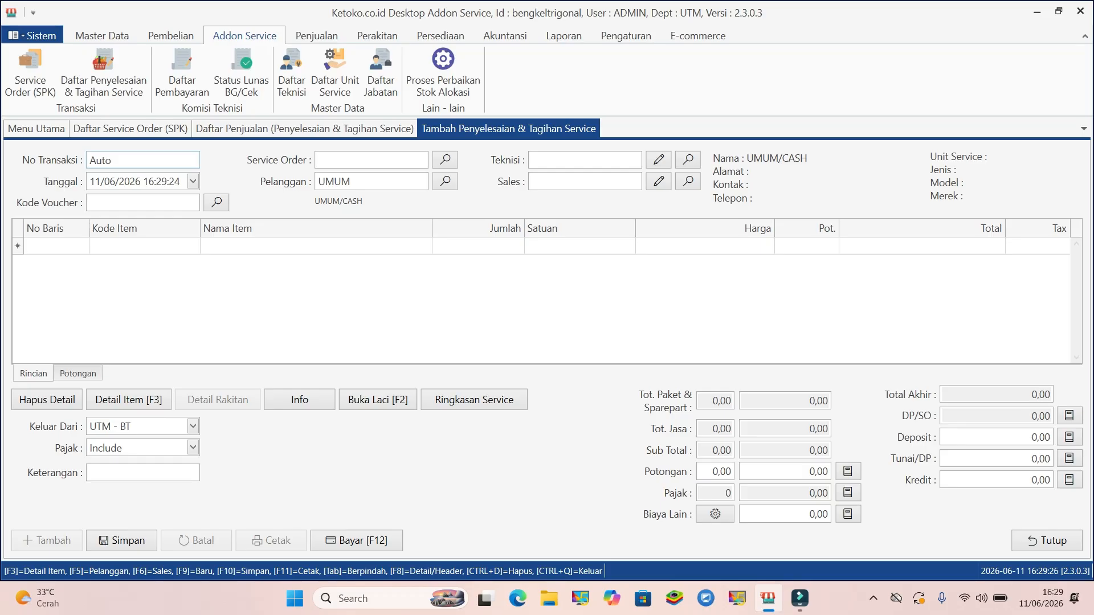
left_click(445, 160)
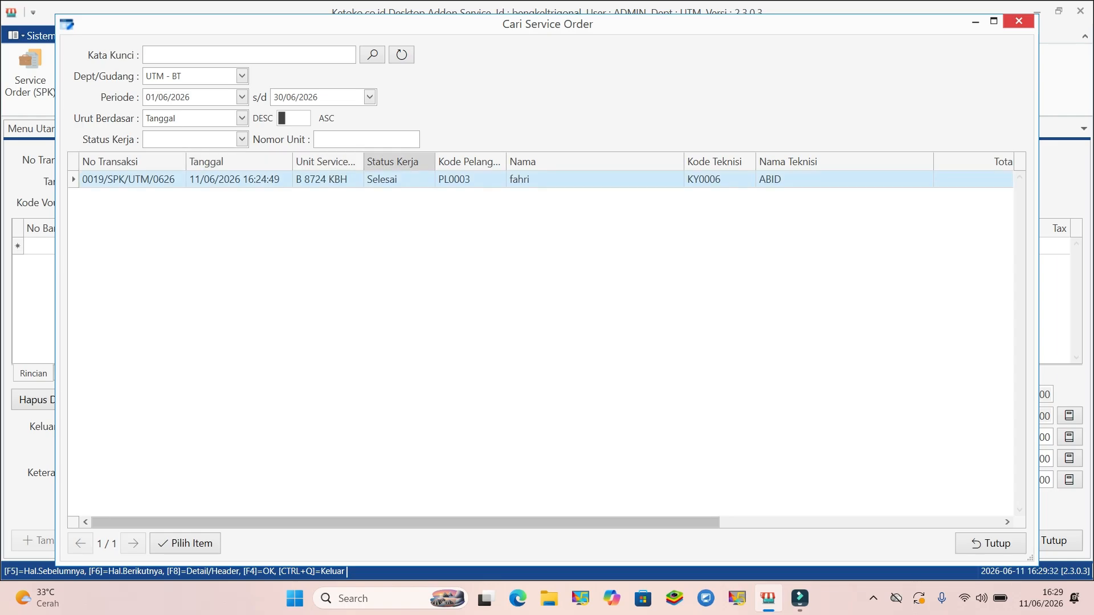
double_click(363, 161)
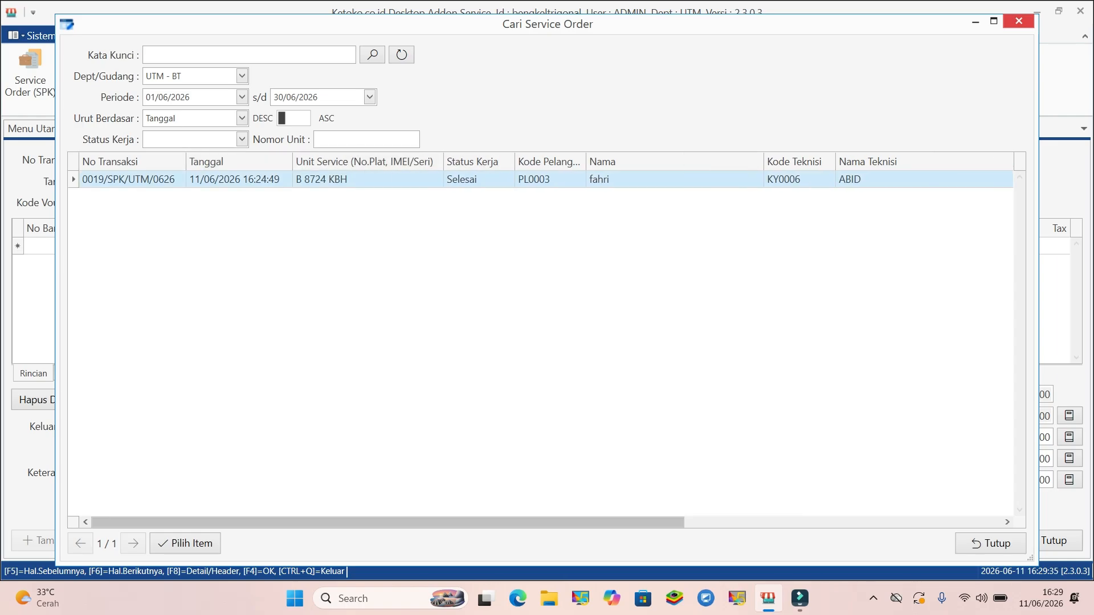
double_click(353, 179)
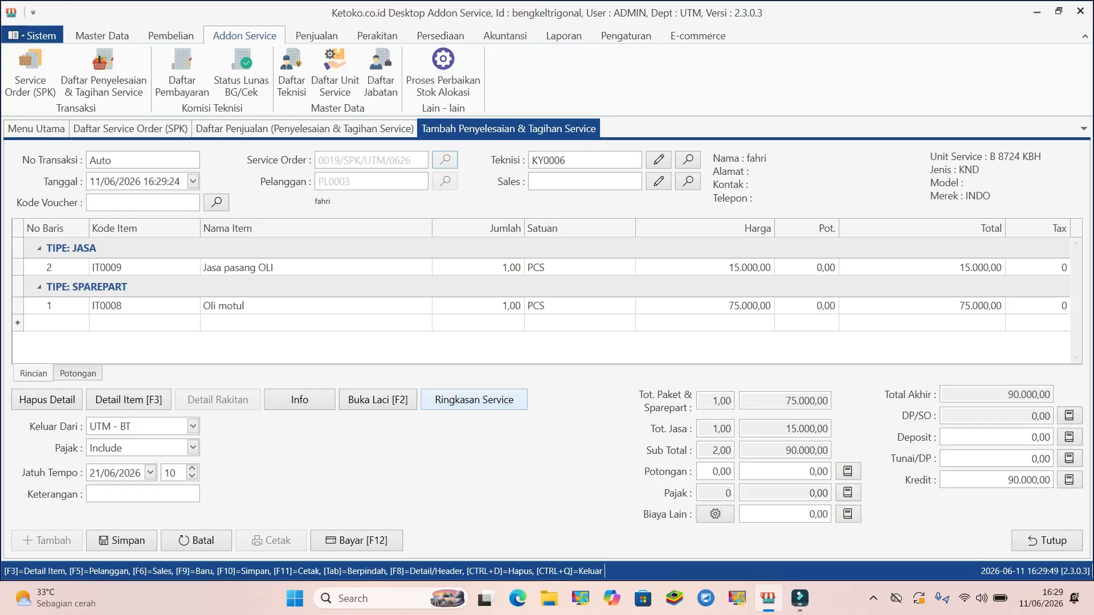
Check the bill's service summary, enter a cash payment (Tunai/DP) of 100.000 and save the transaction.
left_click(474, 400)
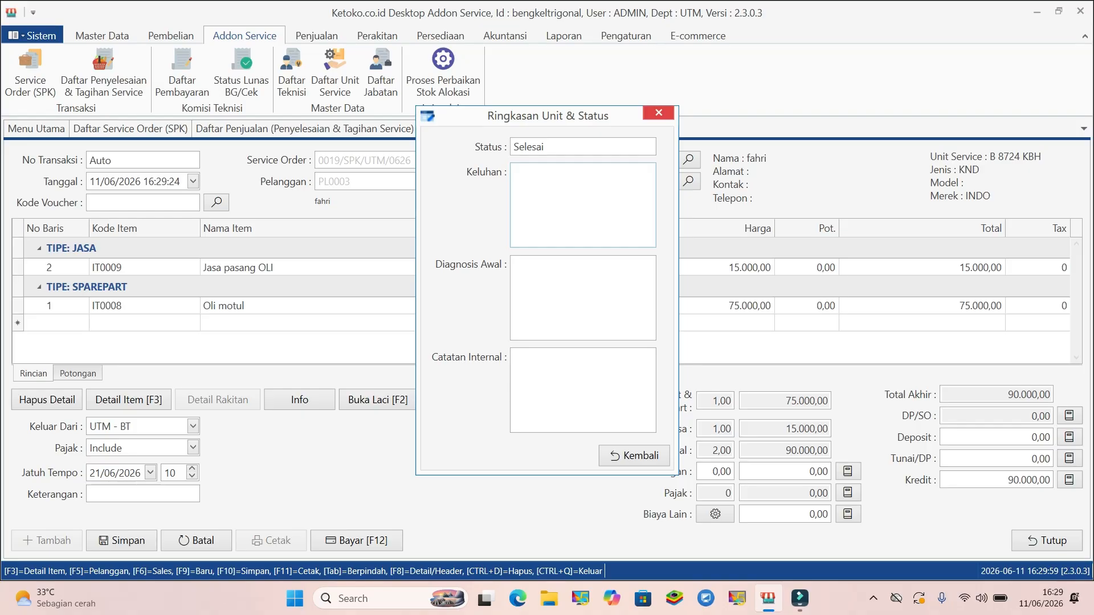
left_click(633, 455)
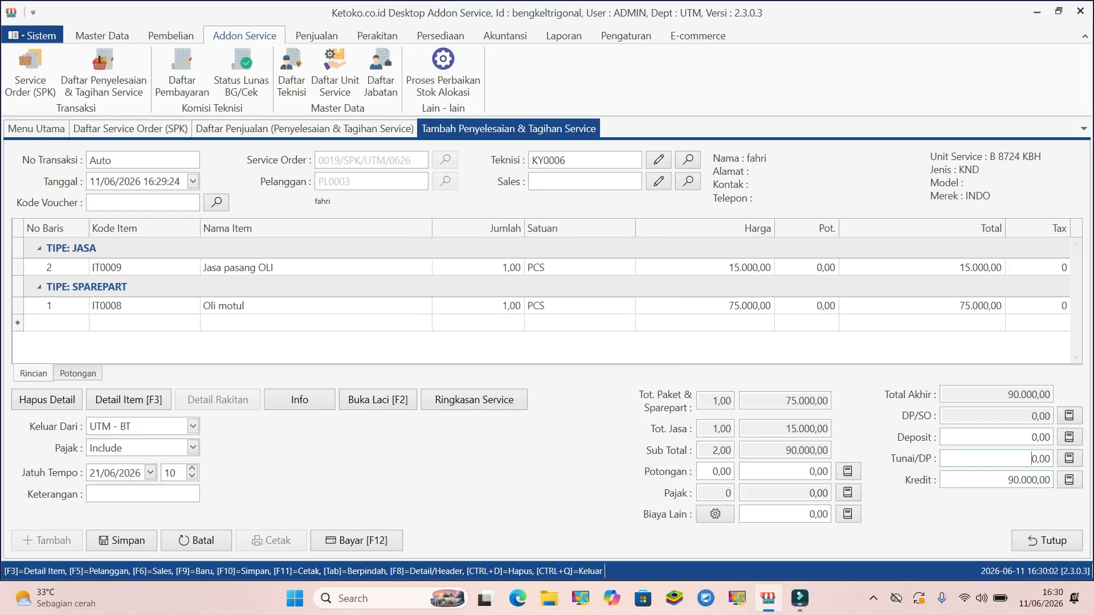
type("100000")
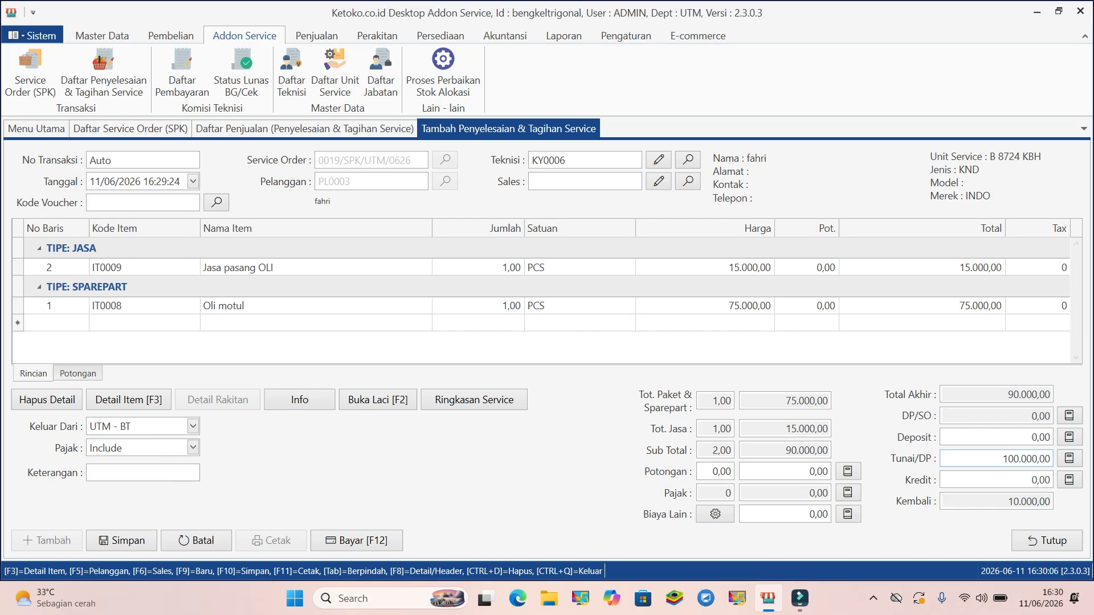
left_click(122, 540)
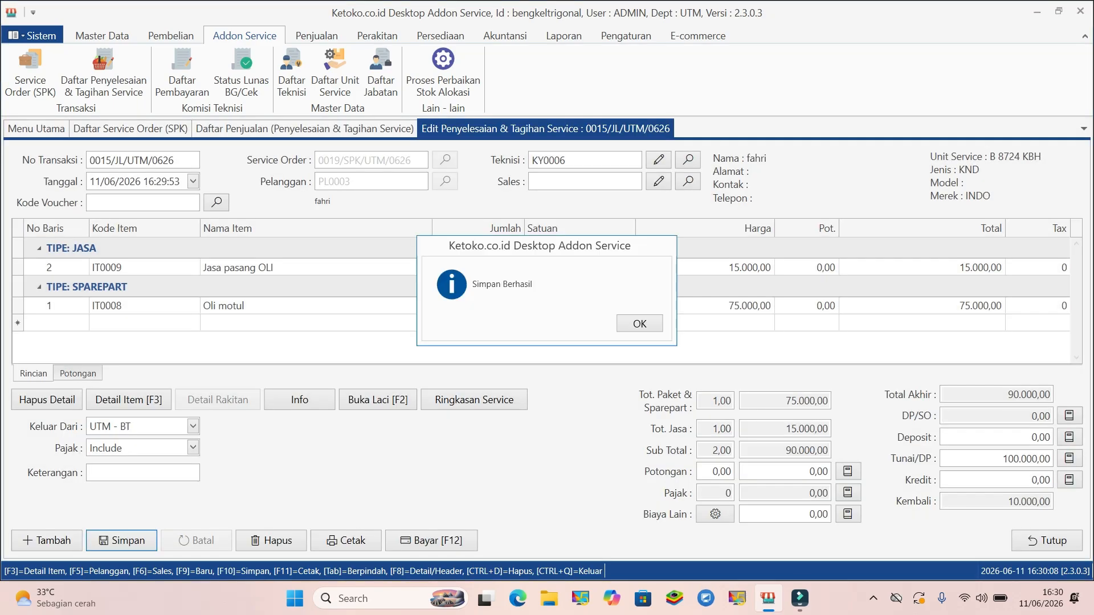
key("Return")
Preview the saved service bill in the Faktur Service 1 print layout.
key("F11")
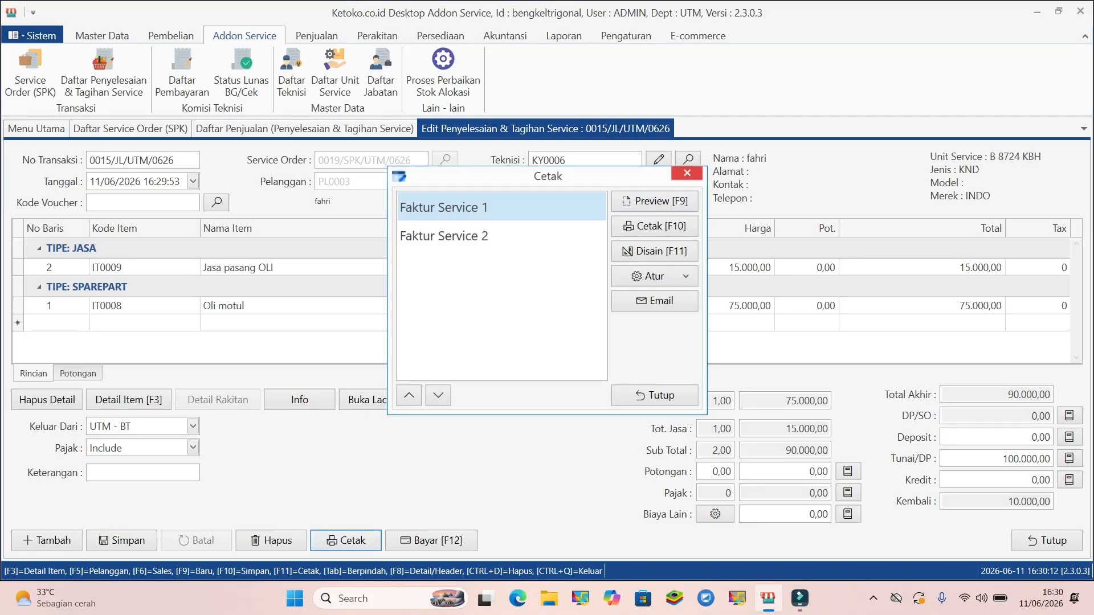
left_click(502, 234)
left_click(501, 206)
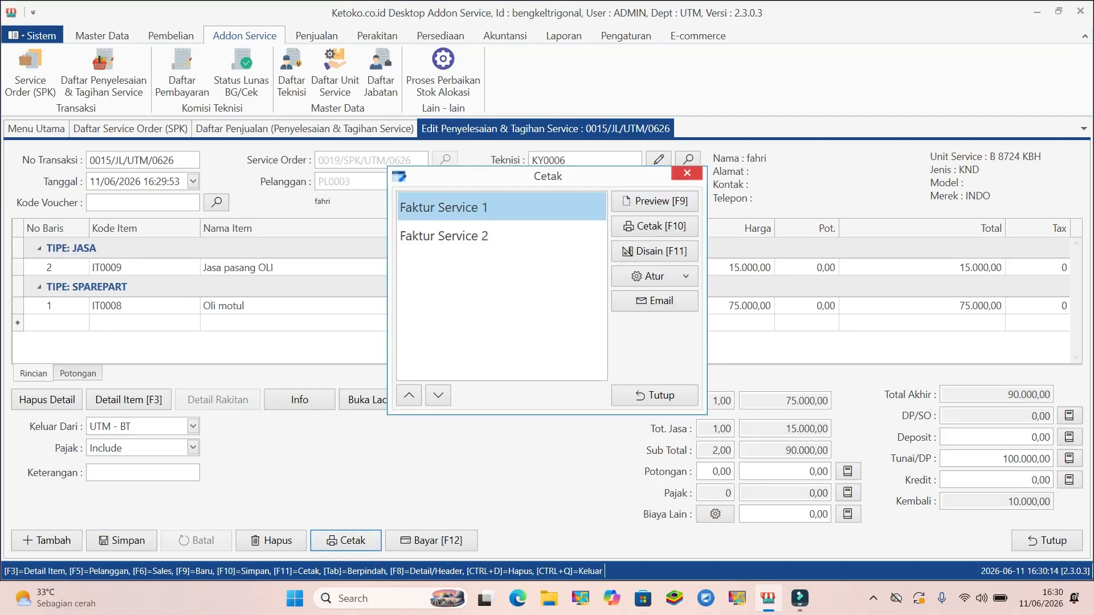
left_click(654, 202)
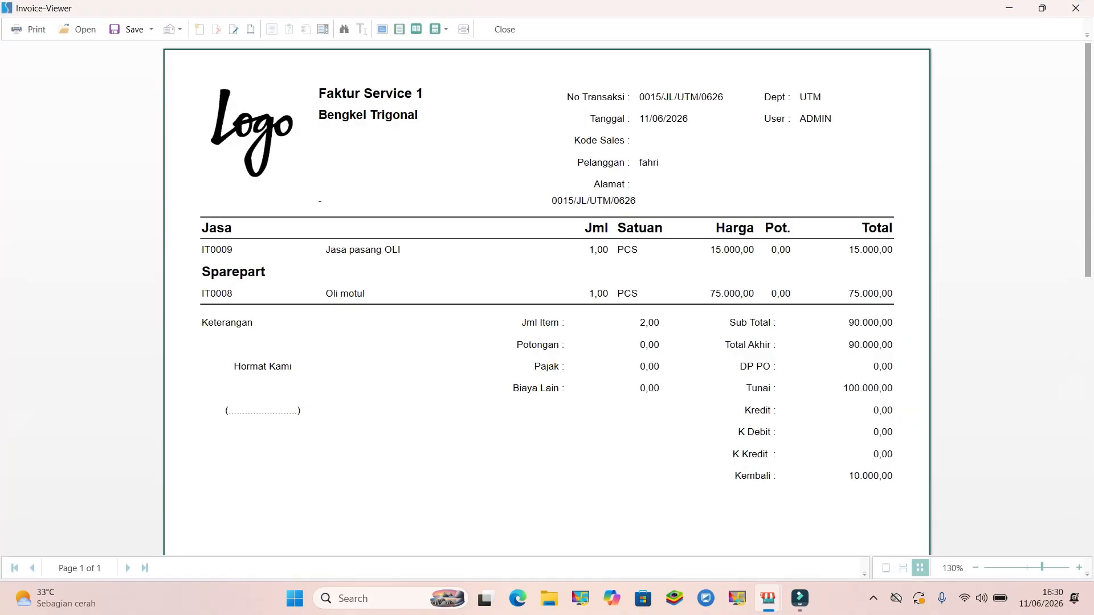
scroll(654, 228, "down", 5)
left_click(1078, 7)
Preview the same bill in the Faktur Service 2 print layout, then leave the print dialog.
left_click(501, 235)
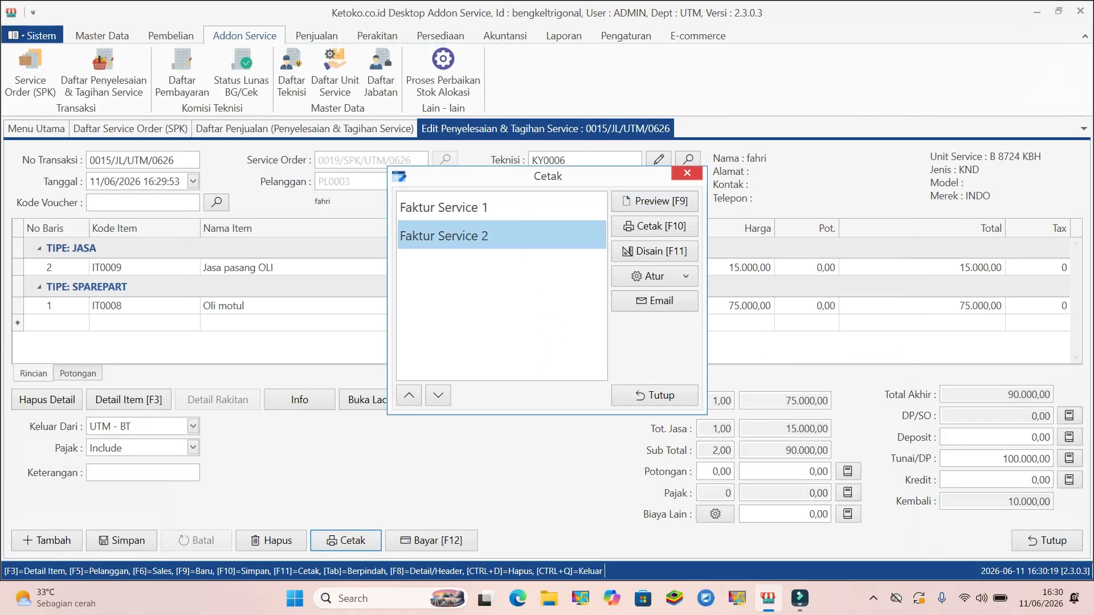
left_click(654, 201)
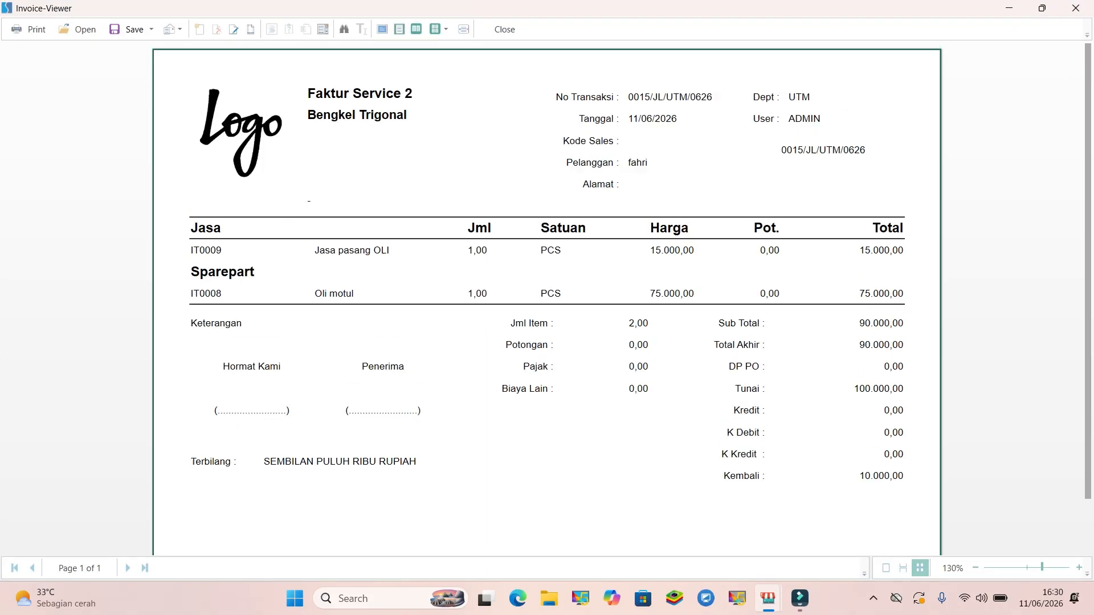
left_click(1075, 8)
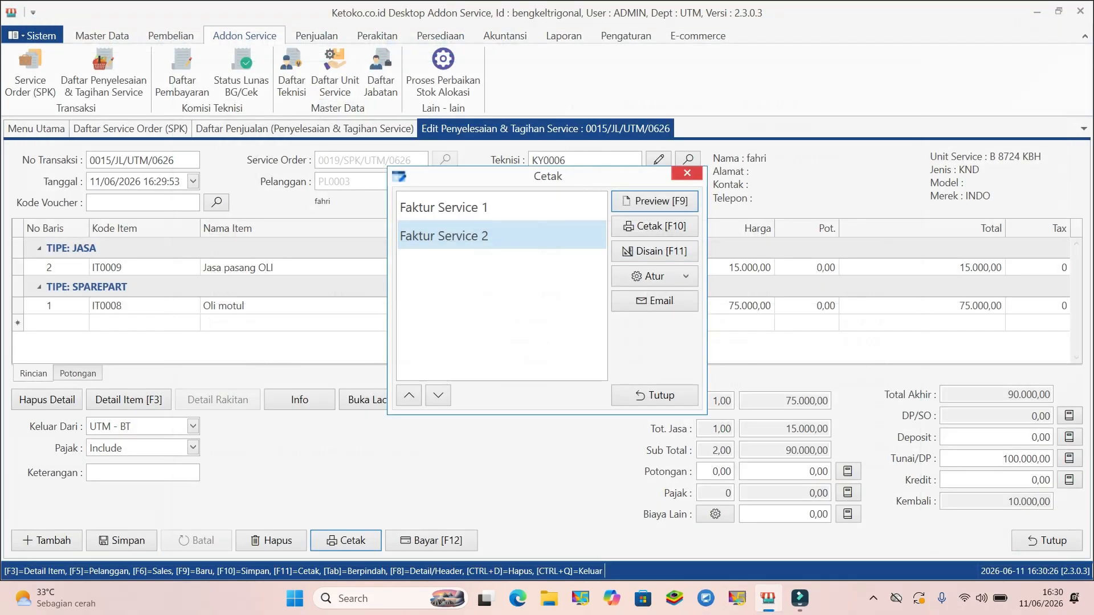
left_click(501, 207)
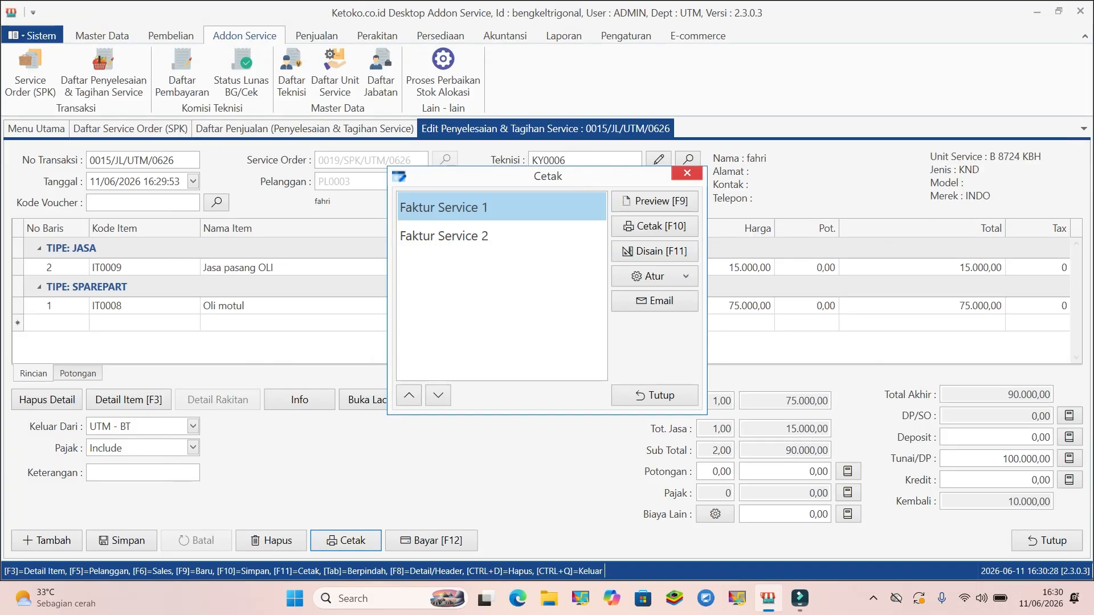
key("Escape")
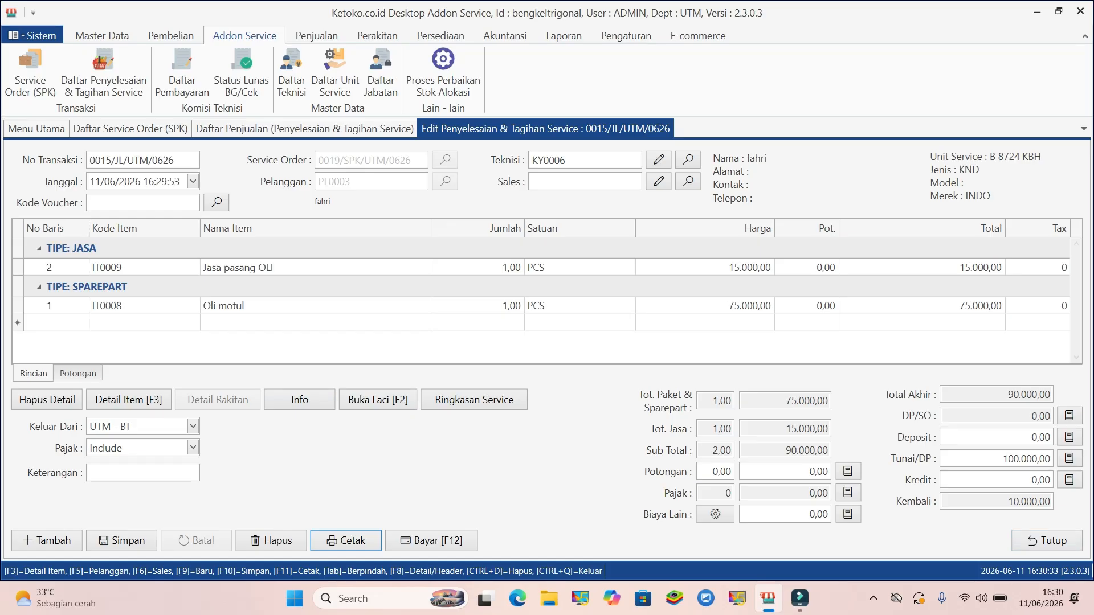
Close the billing and service order pages and check the stock of Oli motul in the item list.
left_click(1046, 540)
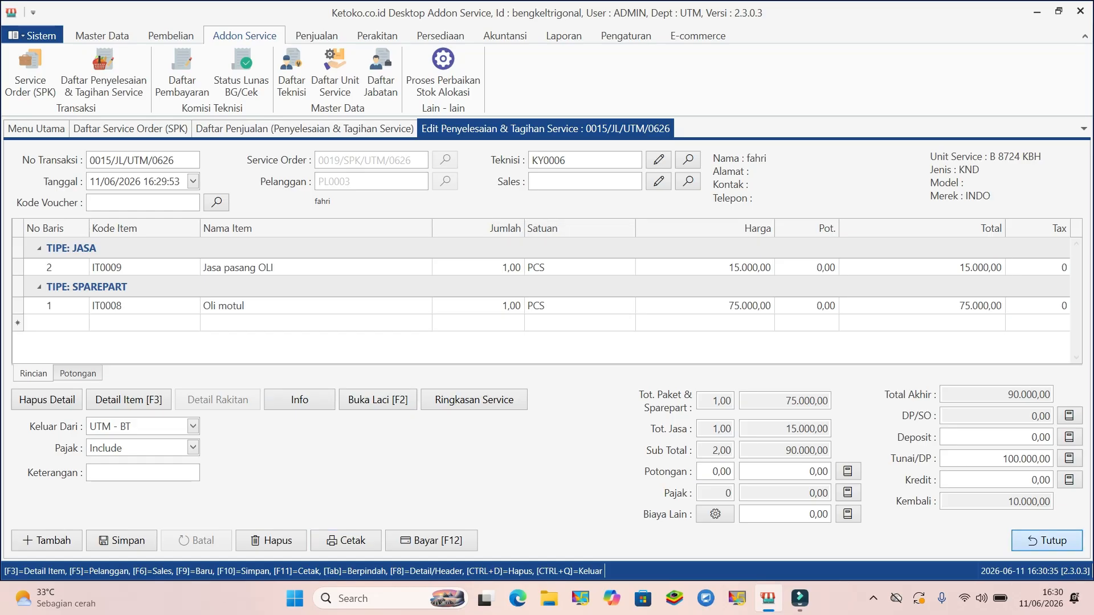
left_click(1046, 541)
left_click(1046, 540)
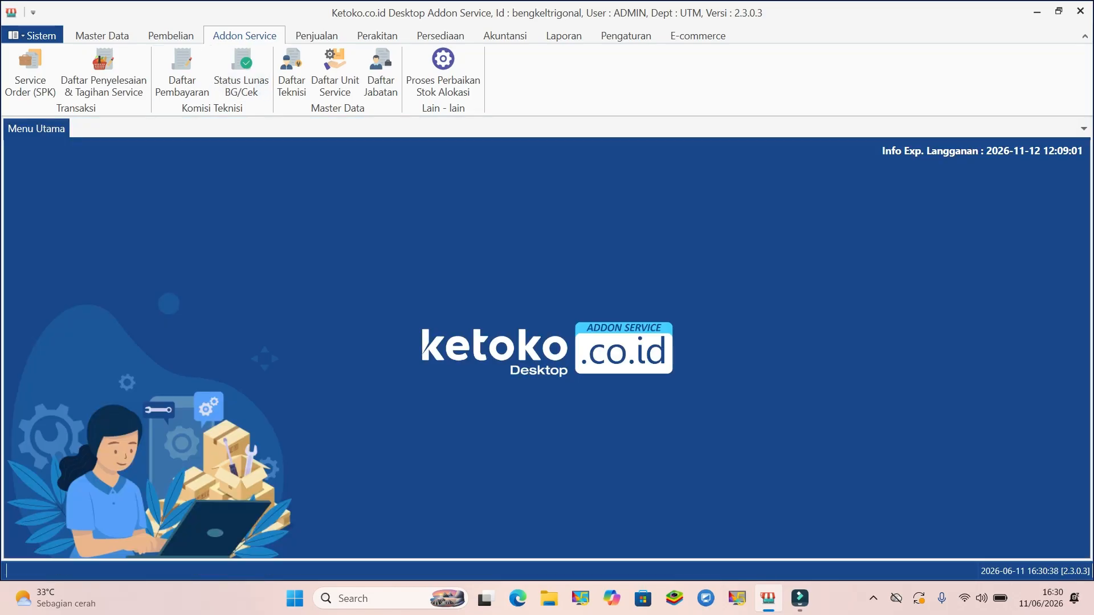
left_click(102, 35)
left_click(55, 73)
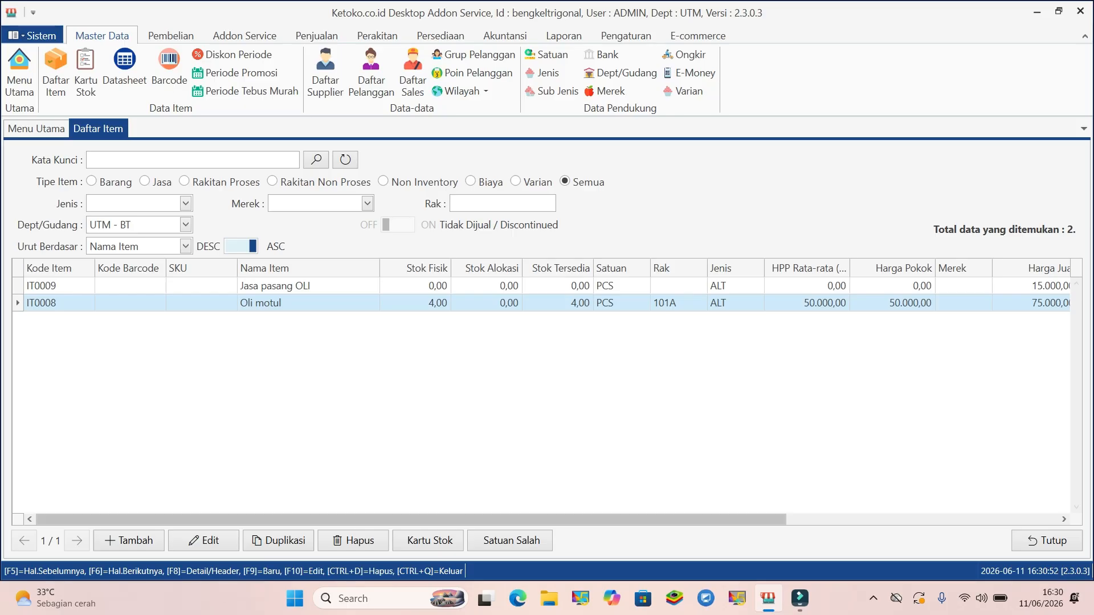
Reopen the completed service order and preview its Surat Perintah Kerja (SPK) printout.
left_click(245, 36)
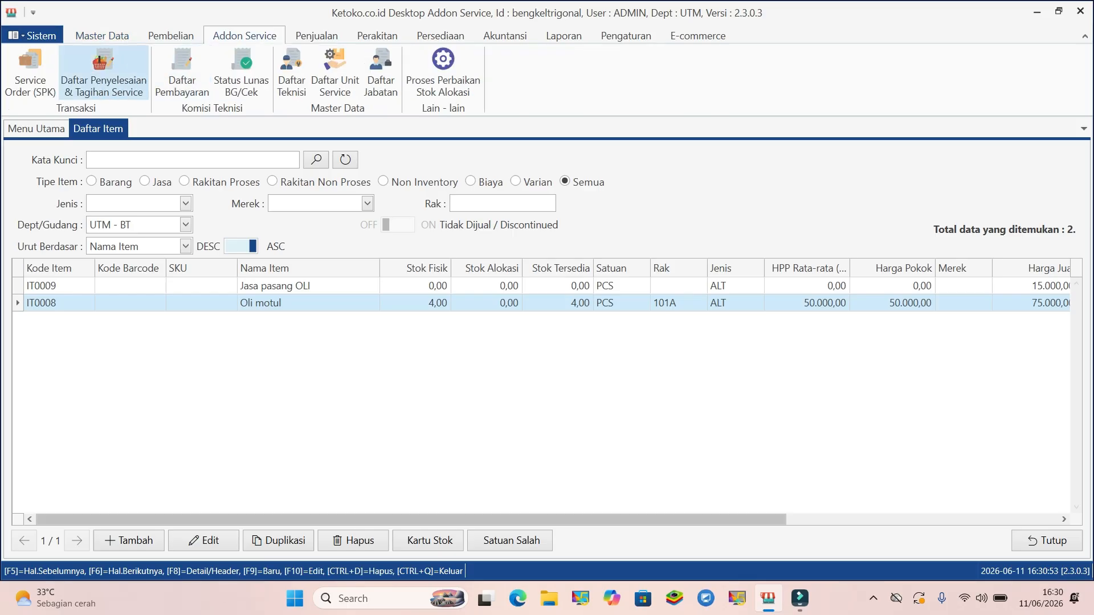
left_click(30, 71)
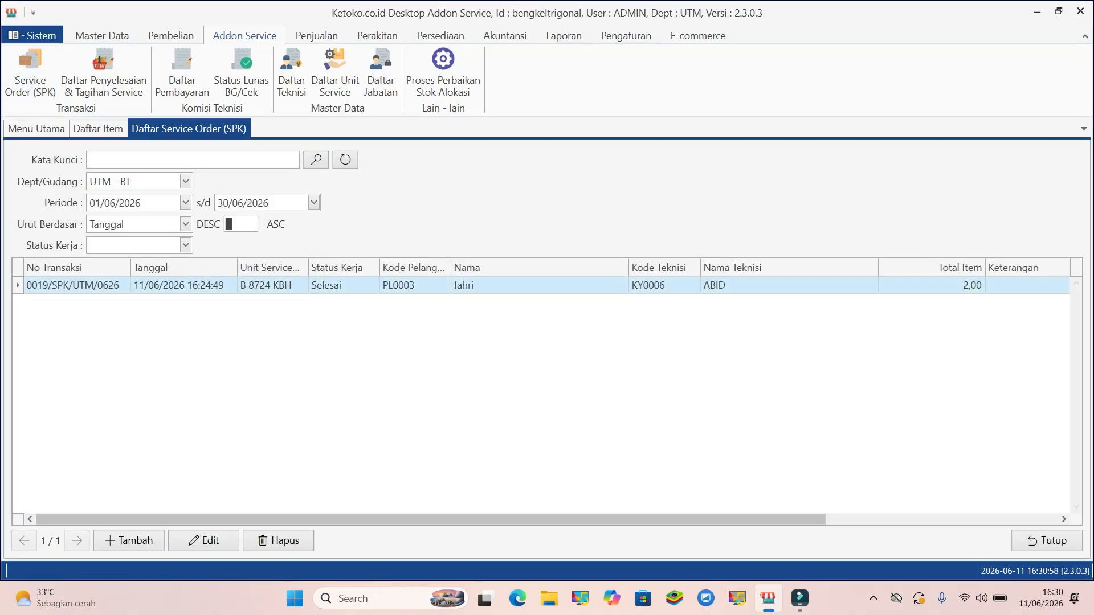
left_click(203, 540)
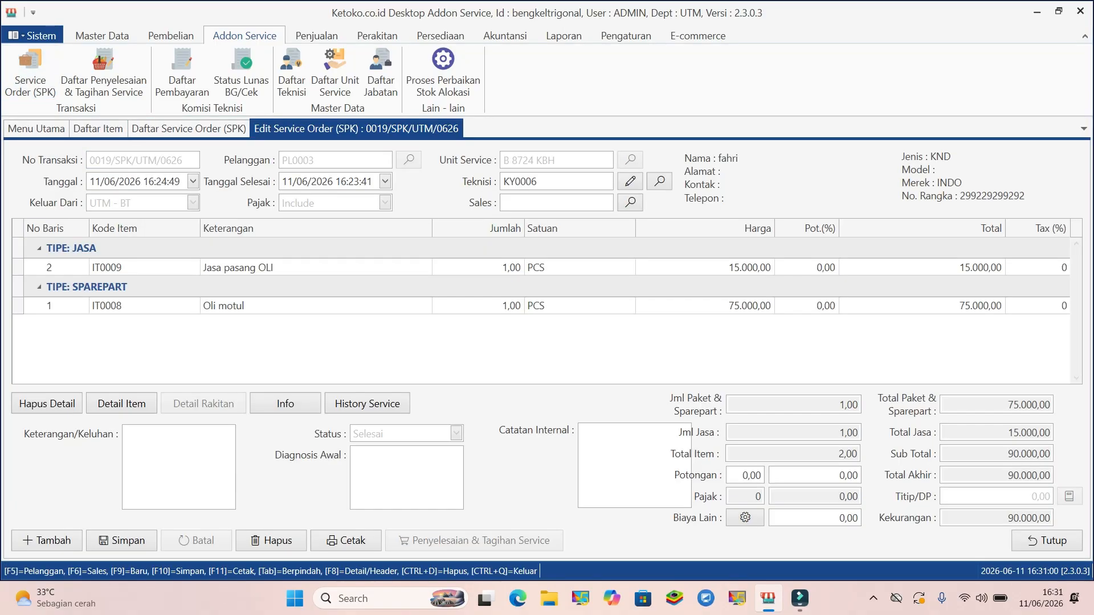
left_click(345, 540)
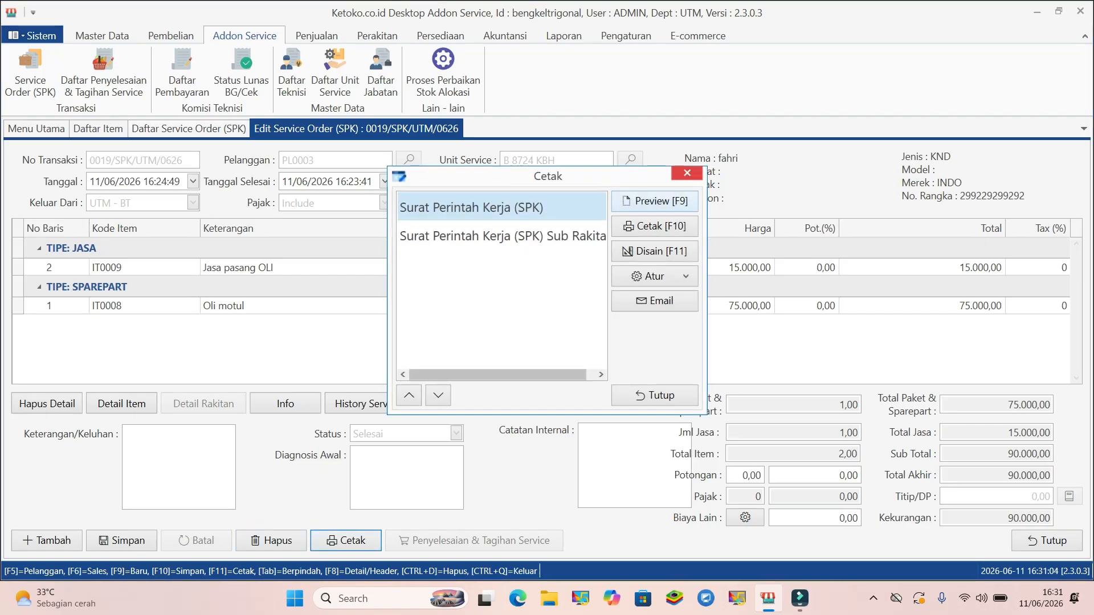
key("F9")
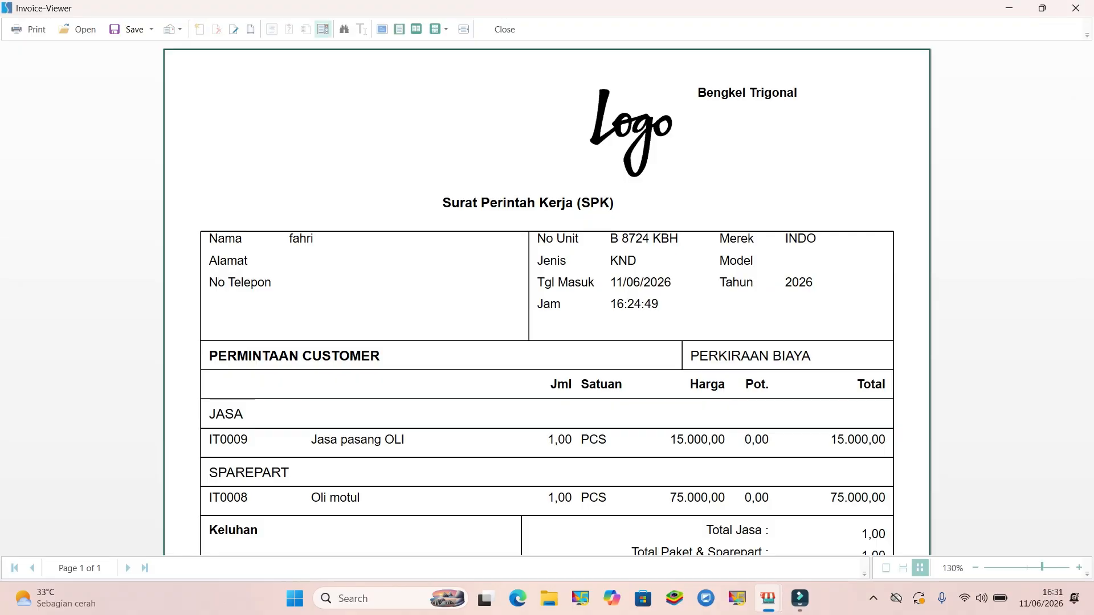
scroll(547, 296, "down", 5)
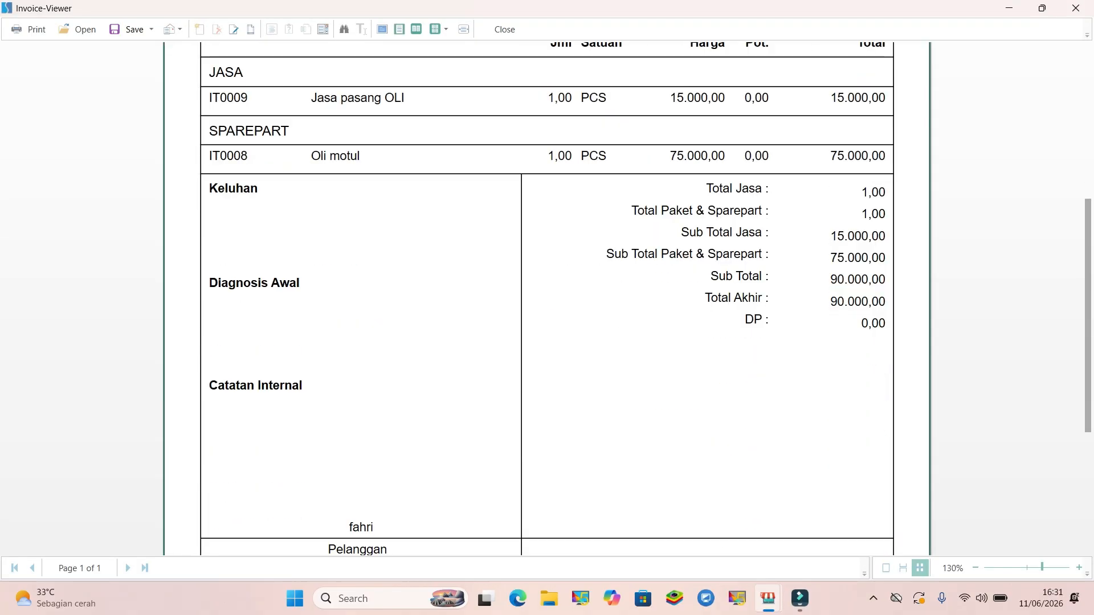
scroll(546, 296, "up", 5)
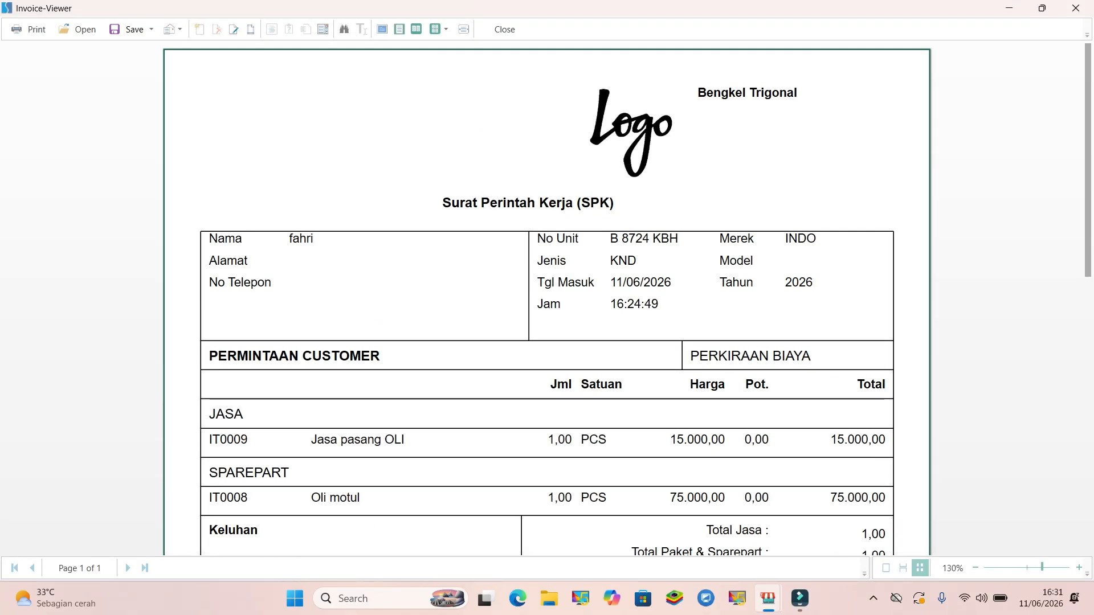
left_click(1075, 8)
left_click(654, 395)
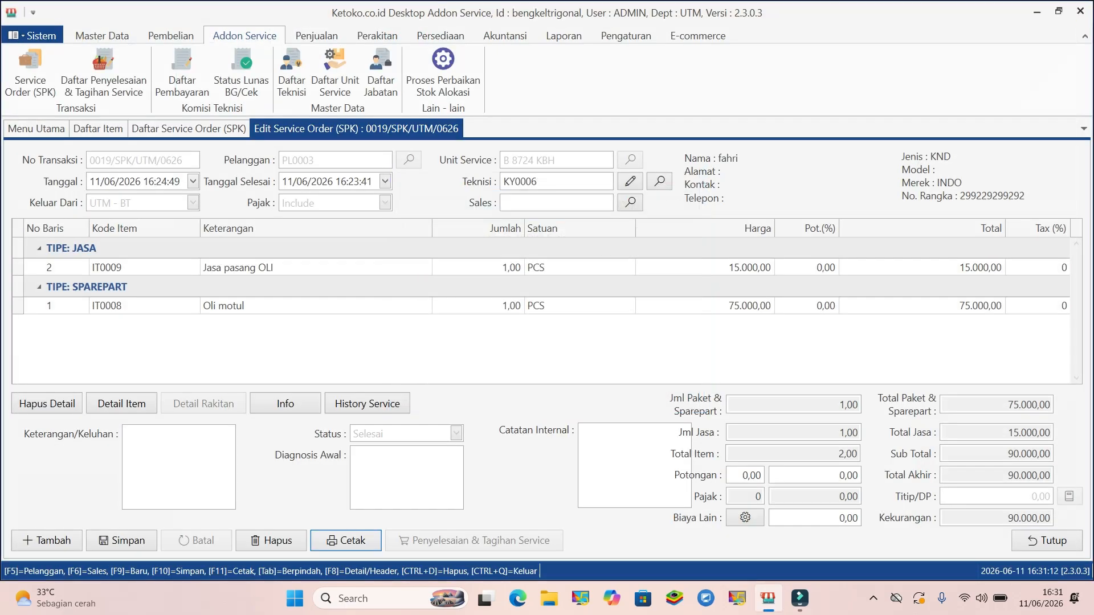
Close the service order, the service order list and the item list to return to the main menu.
left_click(1046, 540)
left_click(1046, 540)
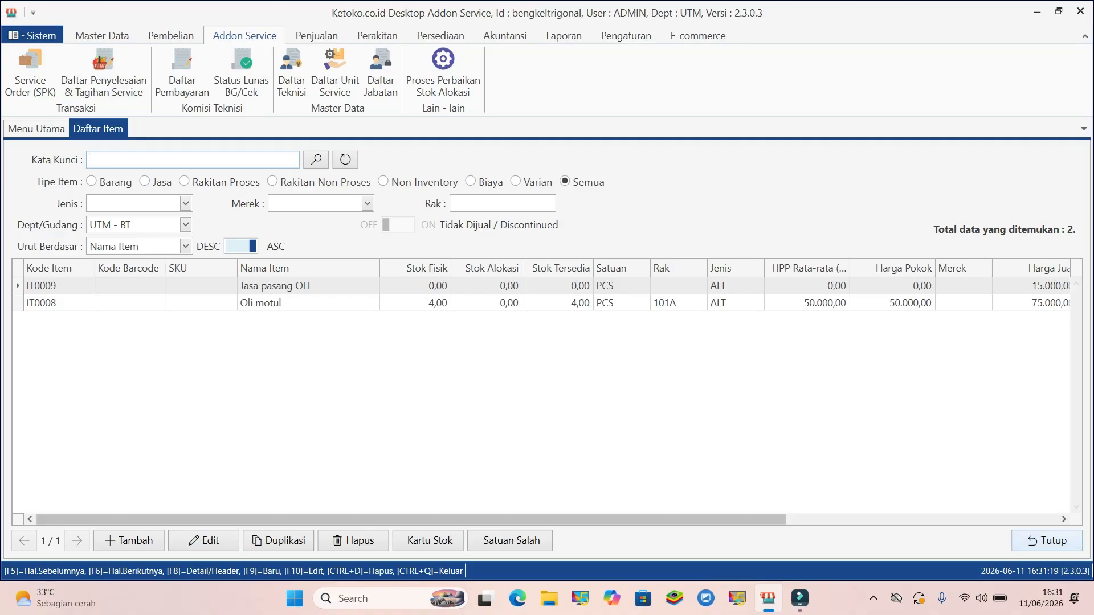
left_click(1046, 540)
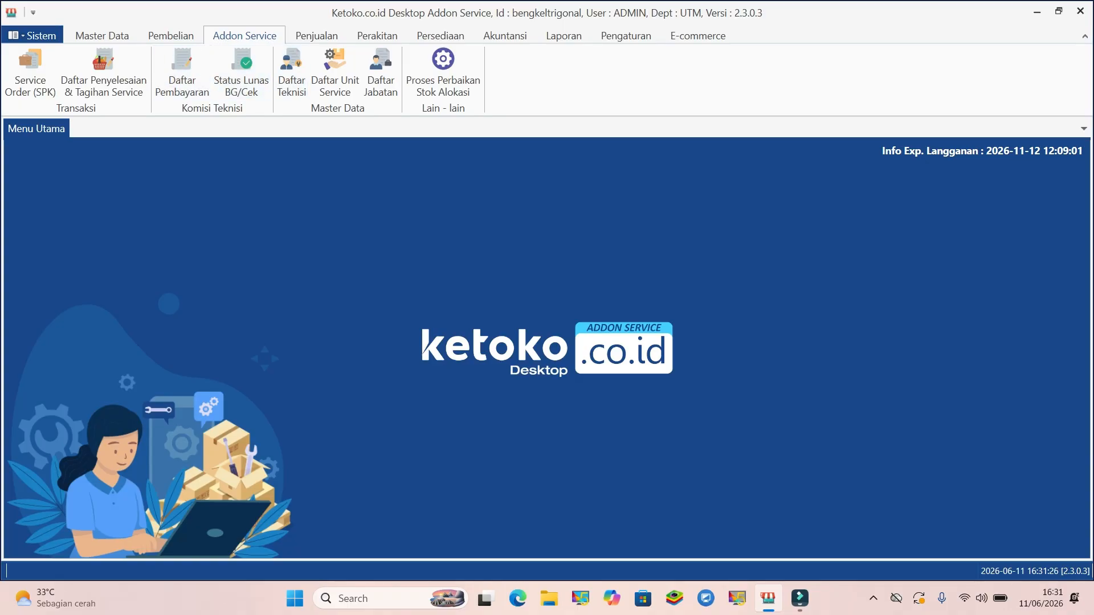
Add a new technician commission payment and select the technician to load the commission from the service sale.
left_click(182, 72)
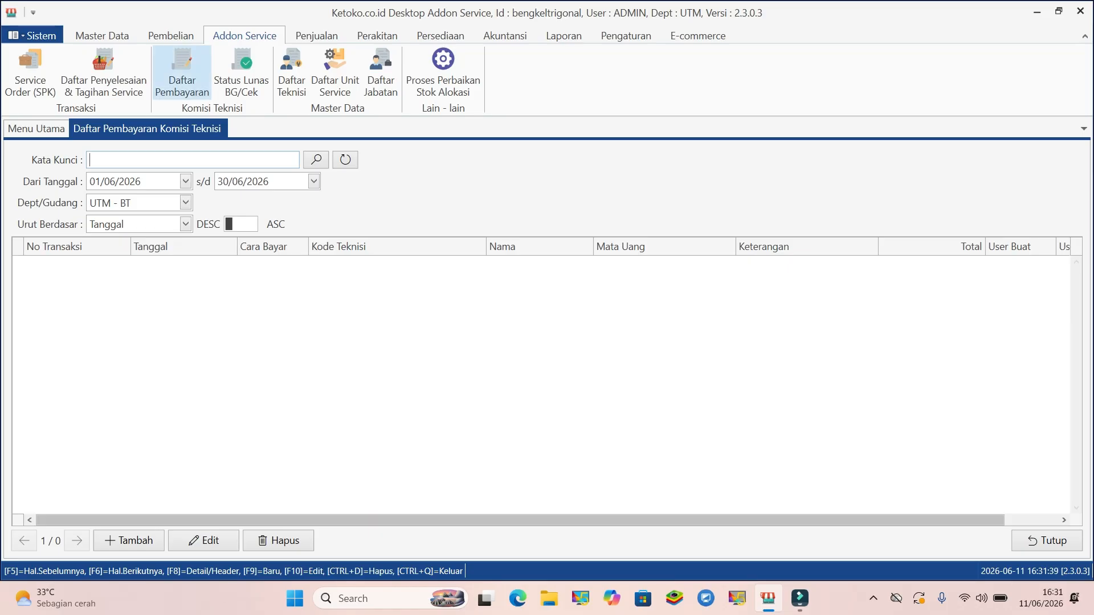
left_click(129, 540)
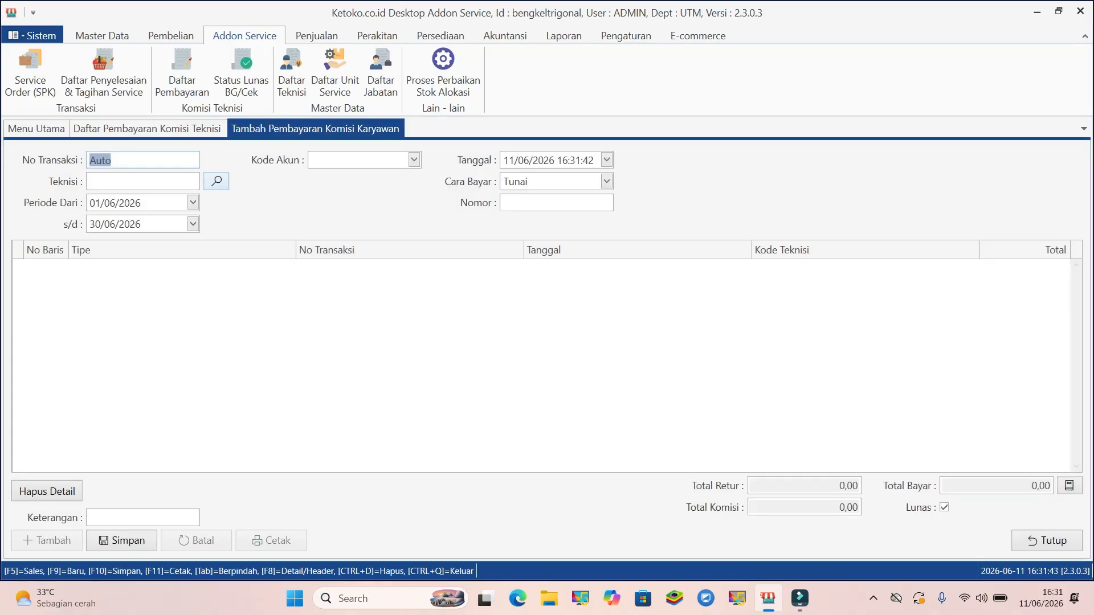
left_click(216, 182)
key("Return")
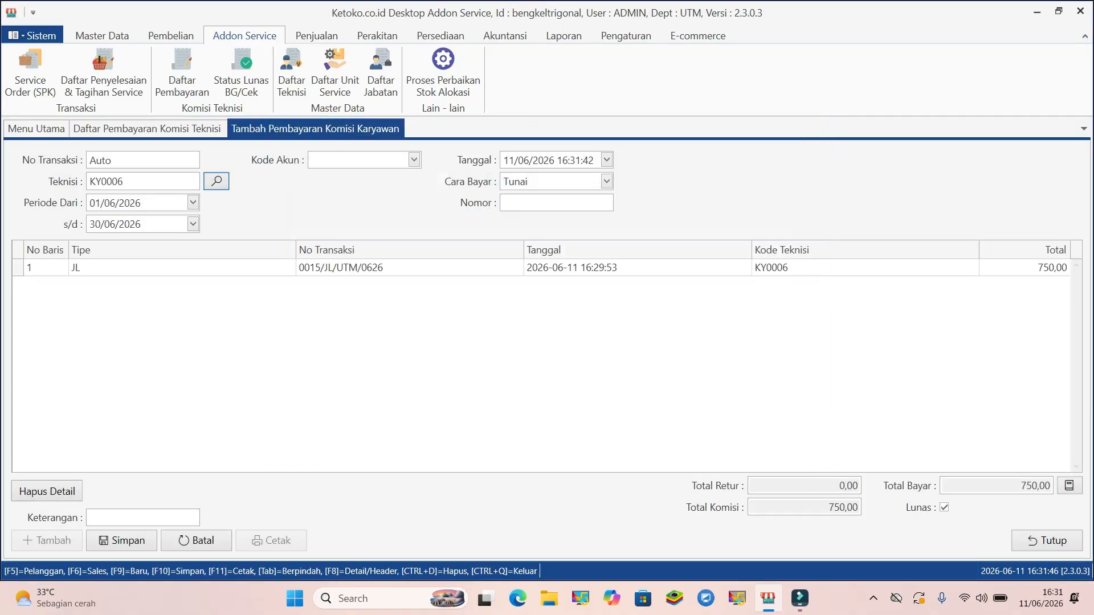
Pay the technician's commission from account 1-1110 - KAS KECIL, save it, and close the payment page and commission payment list.
left_click(1025, 267)
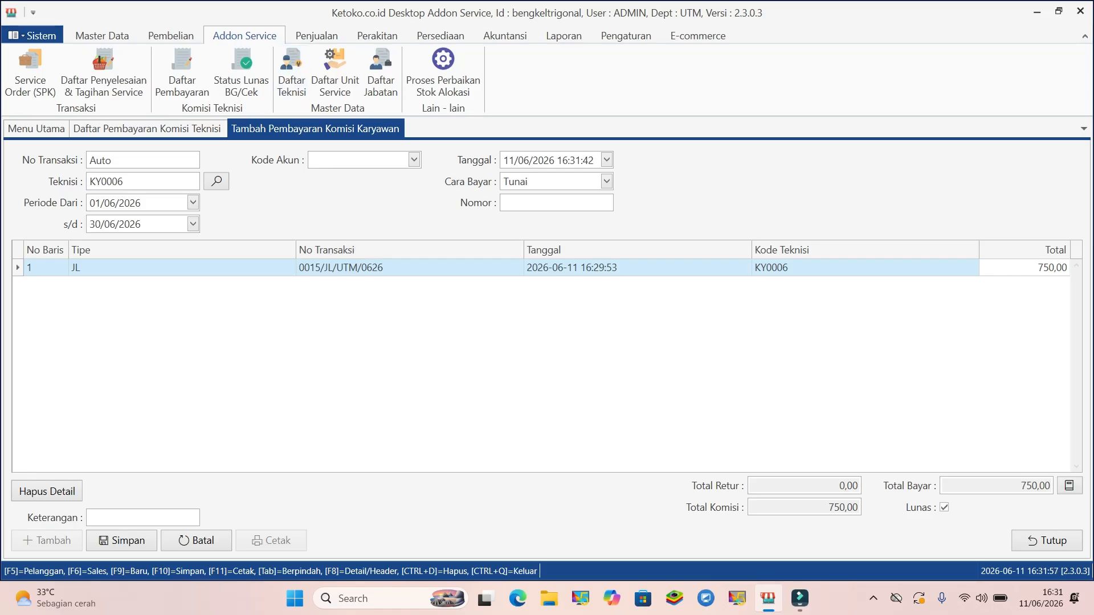
left_click(414, 160)
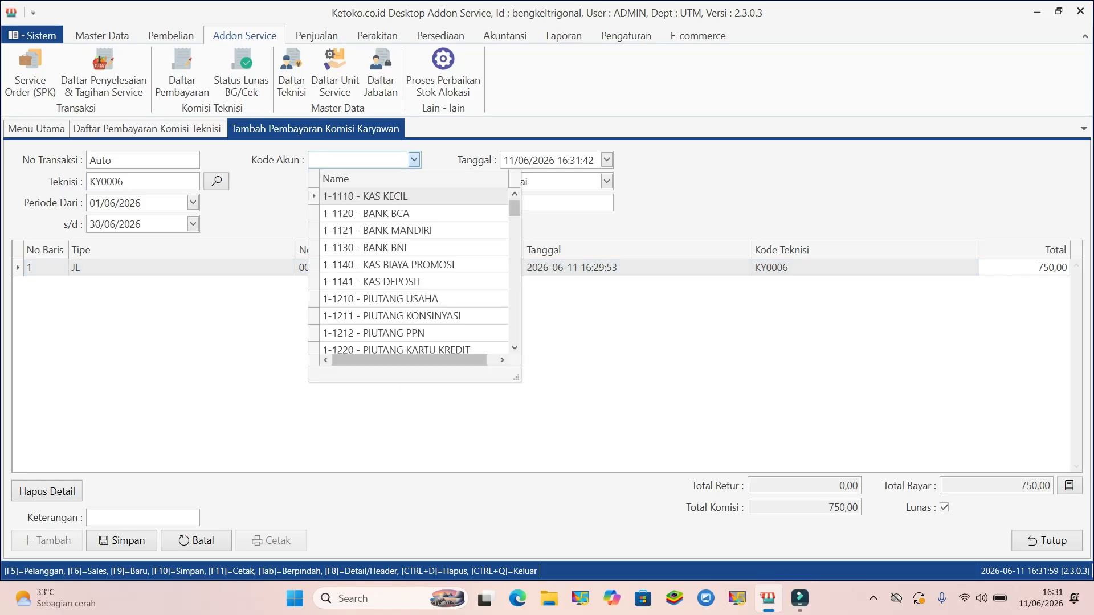
left_click(414, 160)
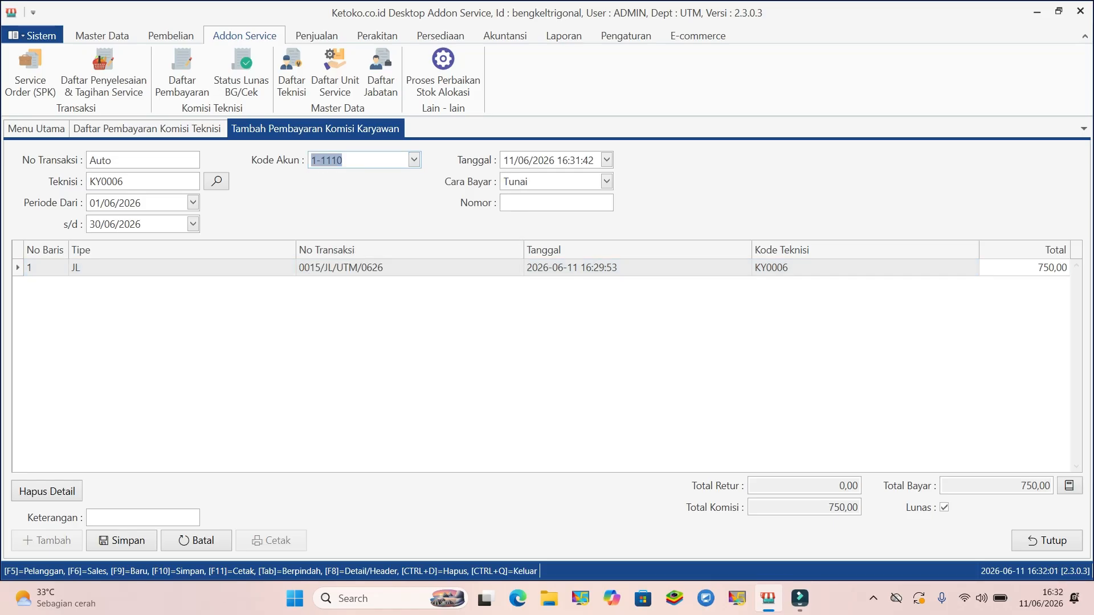
left_click(433, 347)
left_click(121, 541)
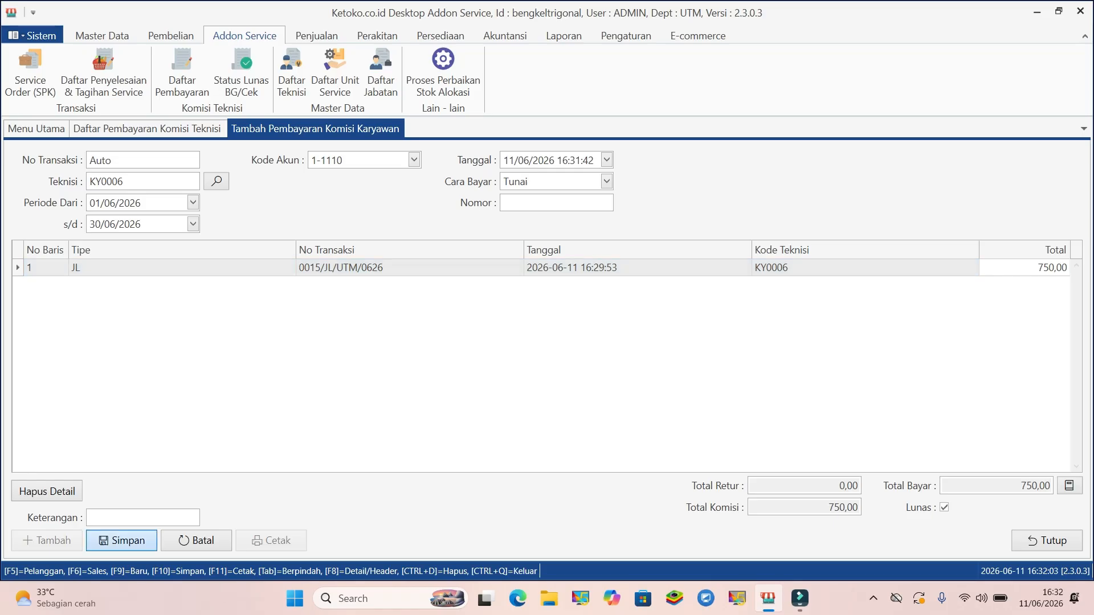
key("Return")
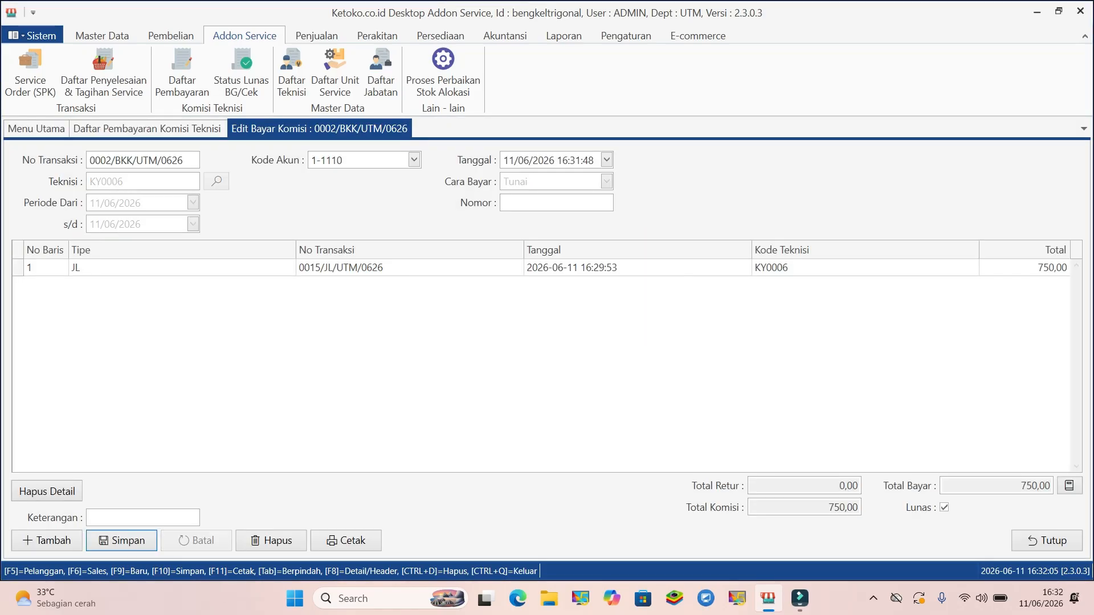
left_click(1047, 541)
left_click(1046, 541)
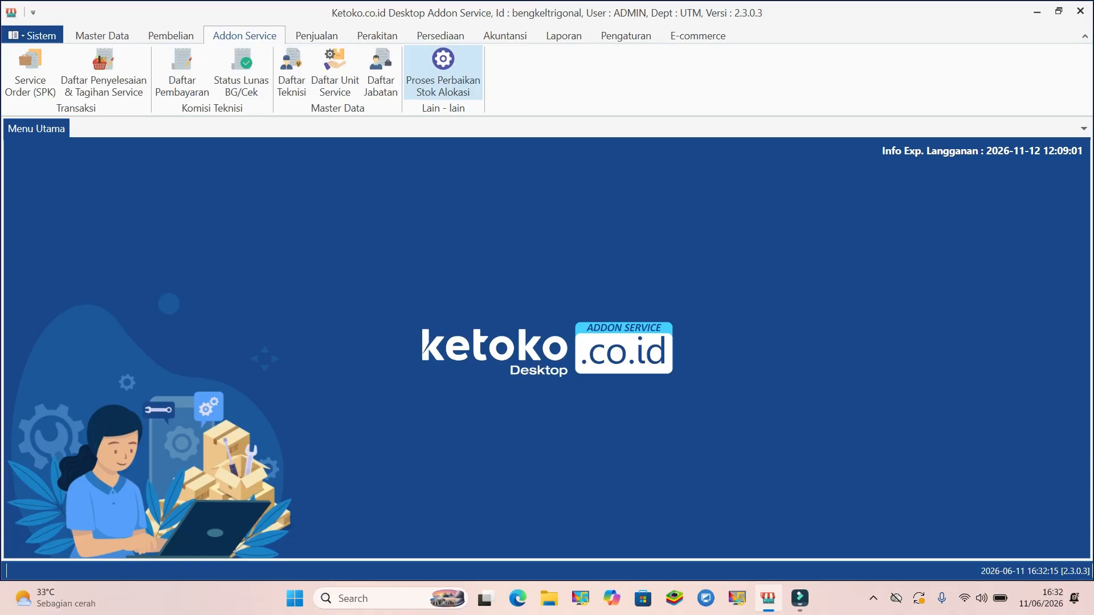
View the Proses Perbaikan Stok Alokasi dialog without running it, and check the stock of Oli motul in the item list.
left_click(442, 71)
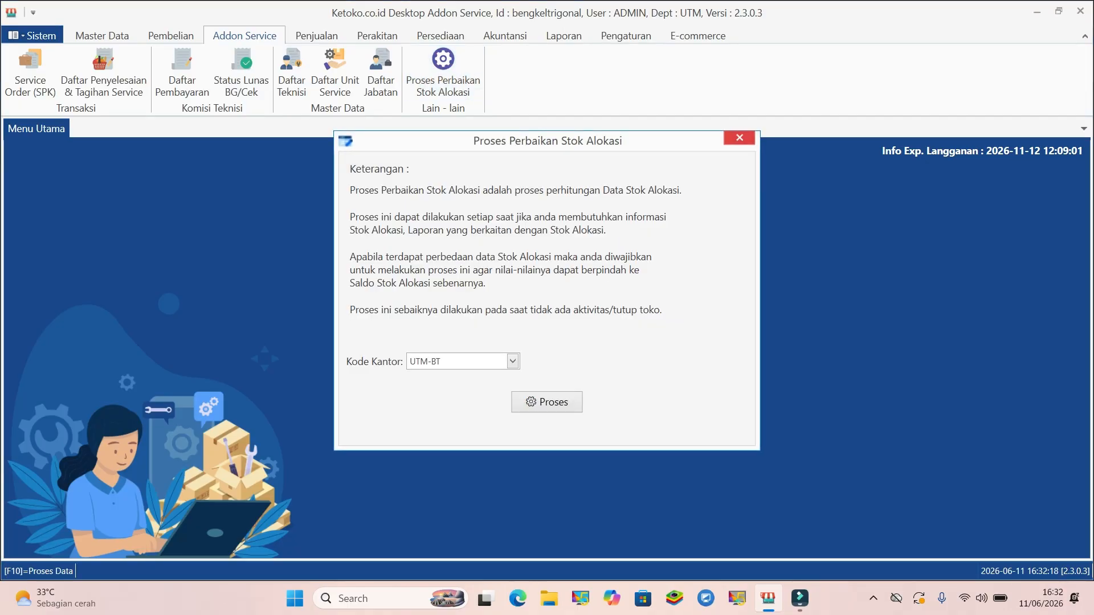
left_click(740, 138)
left_click(102, 36)
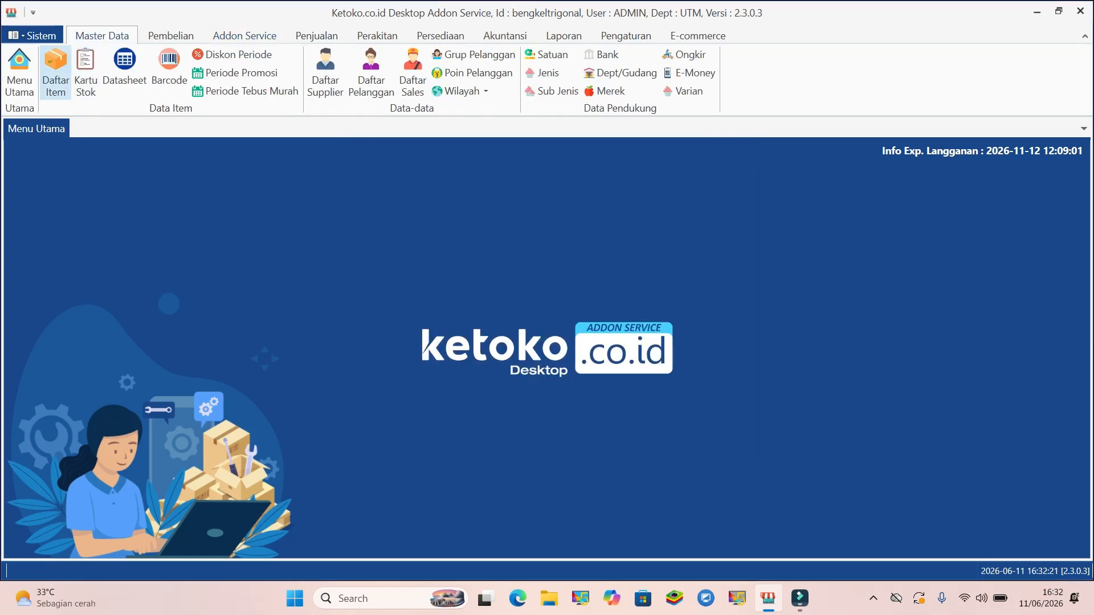
left_click(56, 73)
left_click(260, 303)
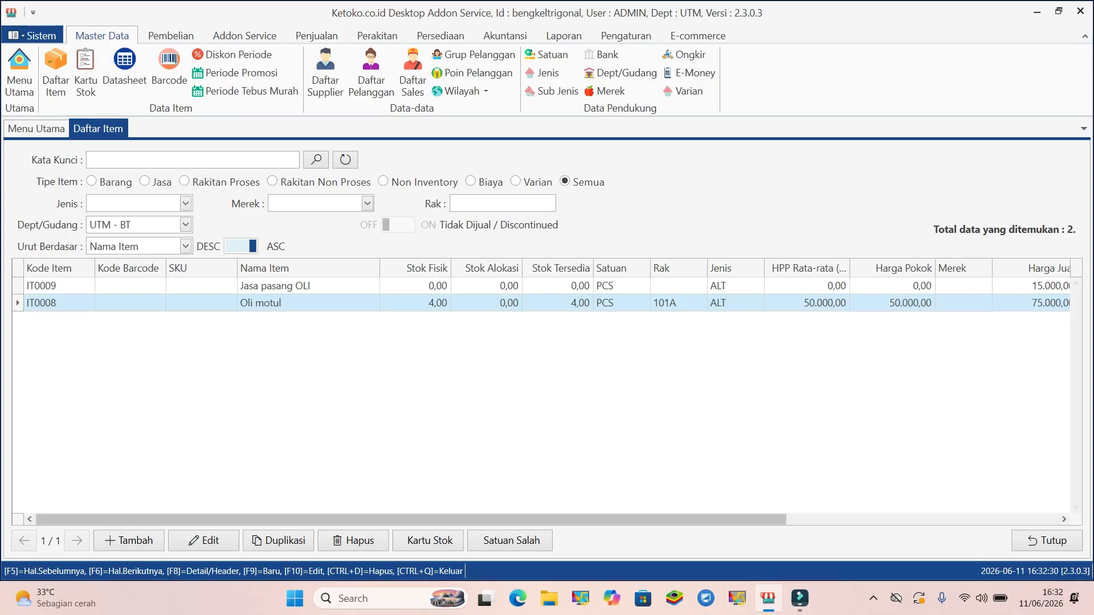
left_click(244, 36)
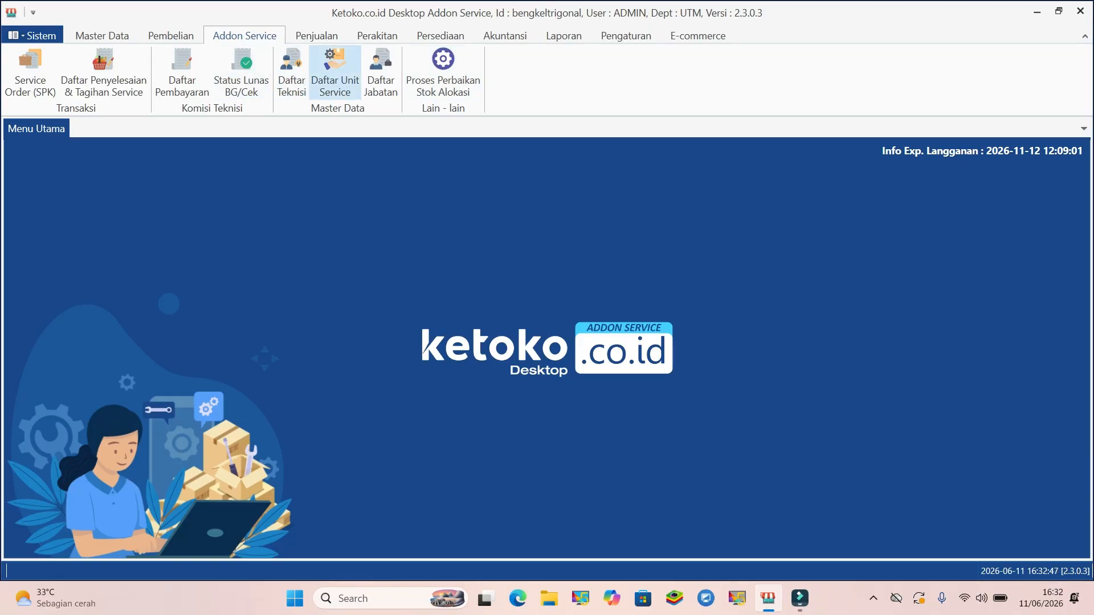
Preview the Laporan Penjualan Rekap for 01/06/2026 to 30/06/2026, close the preview and open the service report choices.
left_click(563, 35)
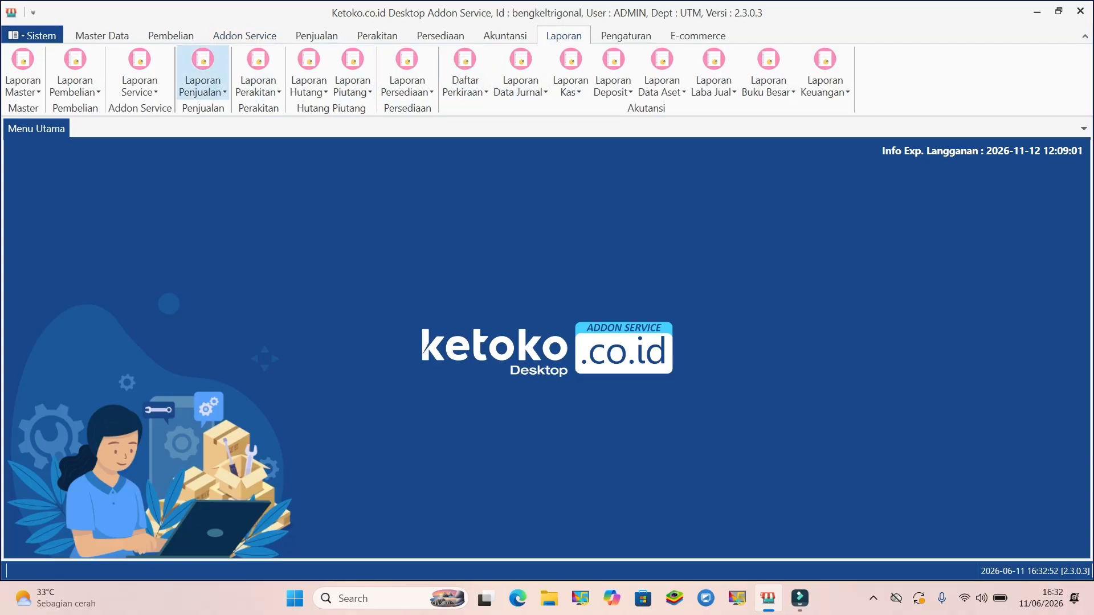
left_click(202, 80)
left_click(234, 143)
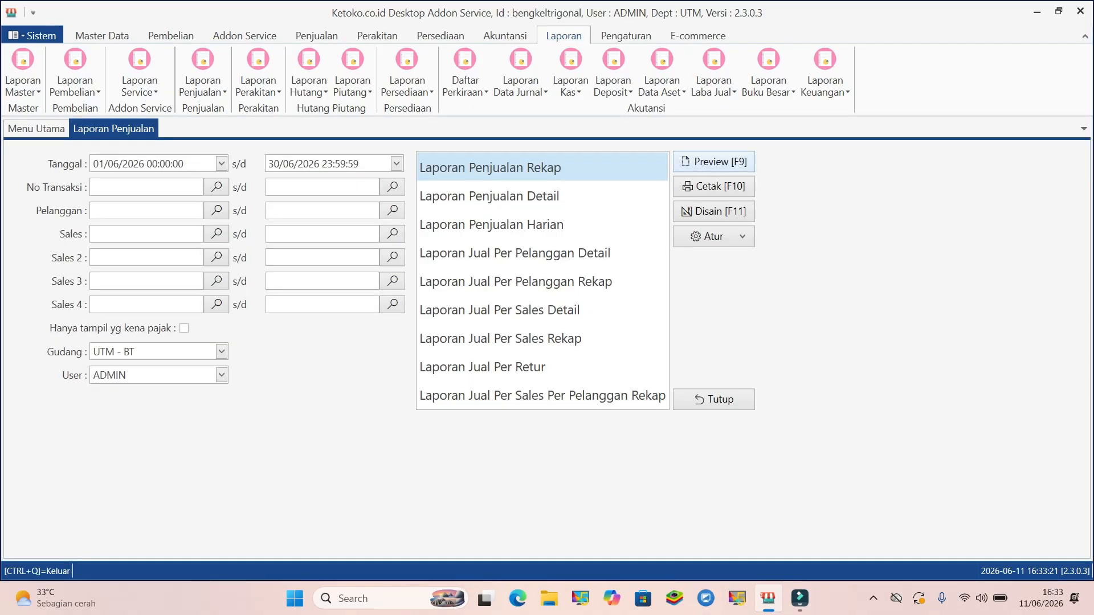
left_click(713, 161)
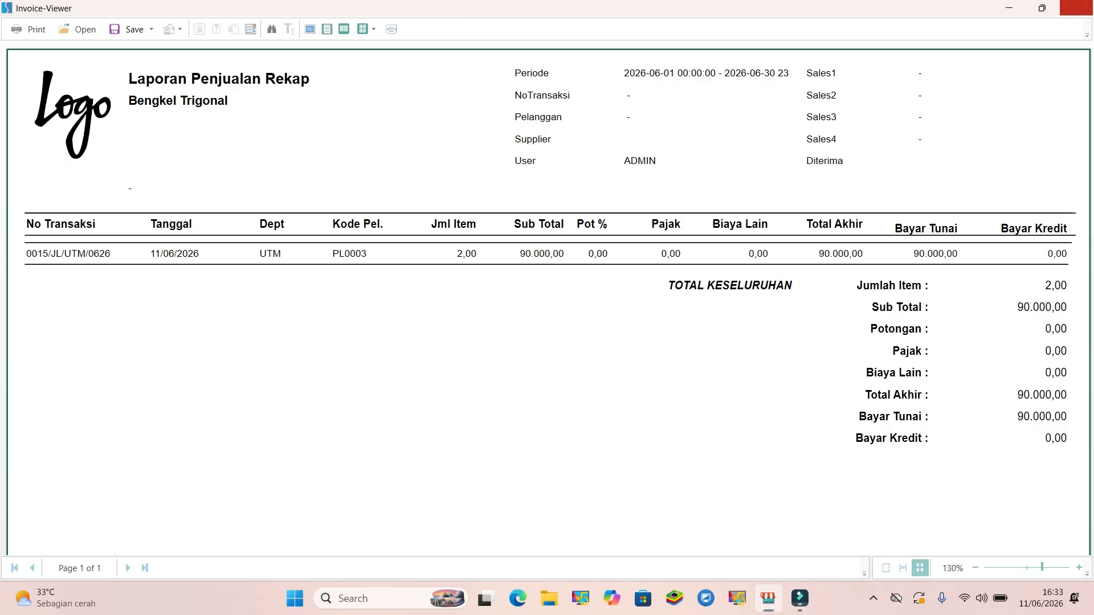
left_click(1076, 8)
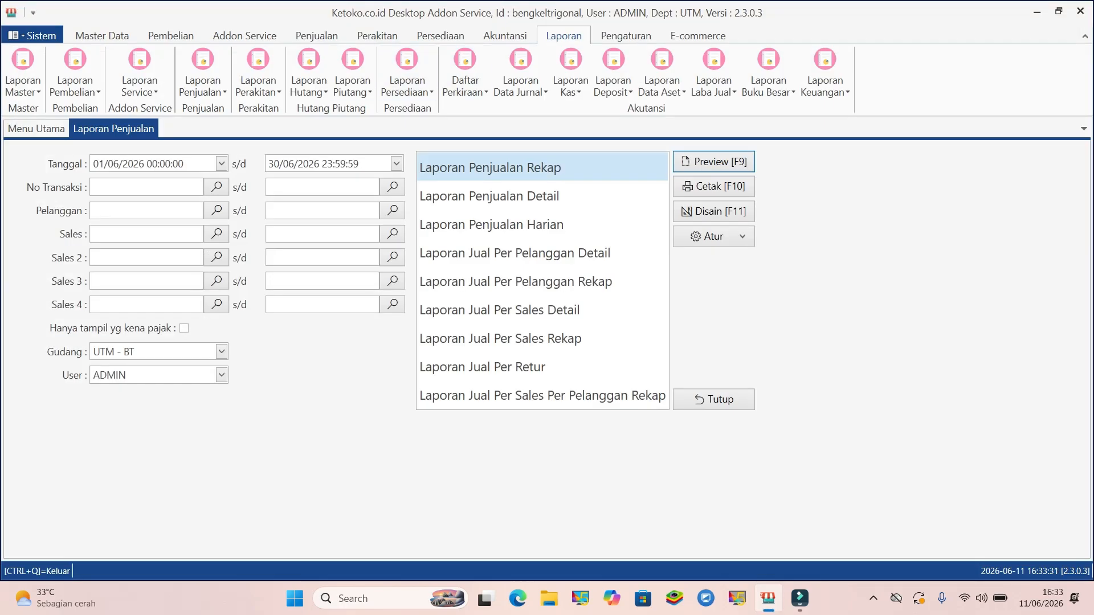
left_click(139, 74)
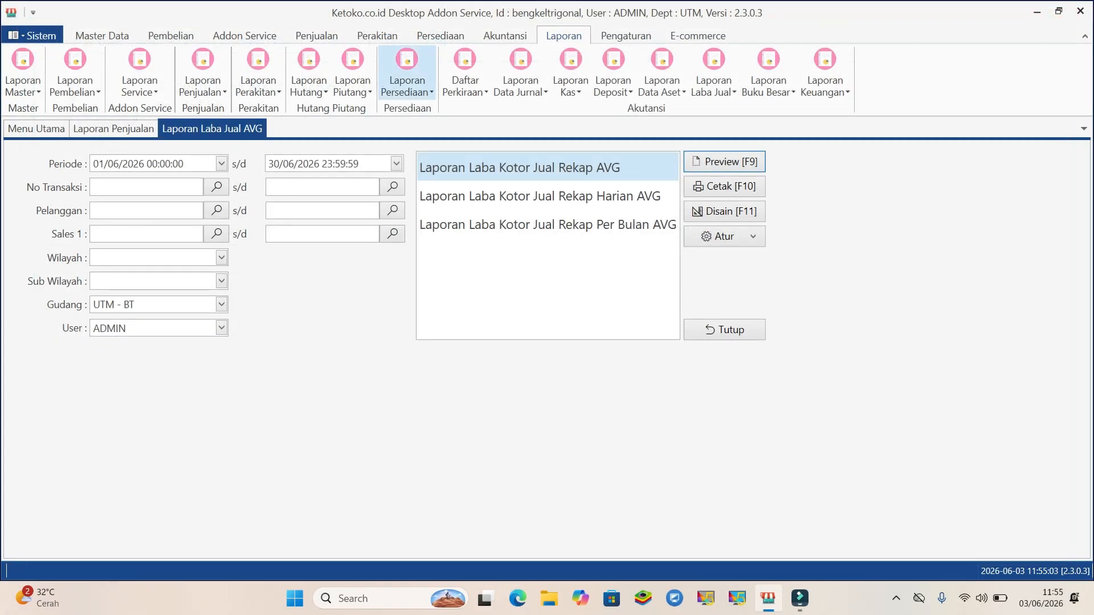
View the inventory adjustment pages for incoming items (Item Masuk), outgoing items (Item Keluar) and opening item balances (Saldo Awal Item).
left_click(440, 36)
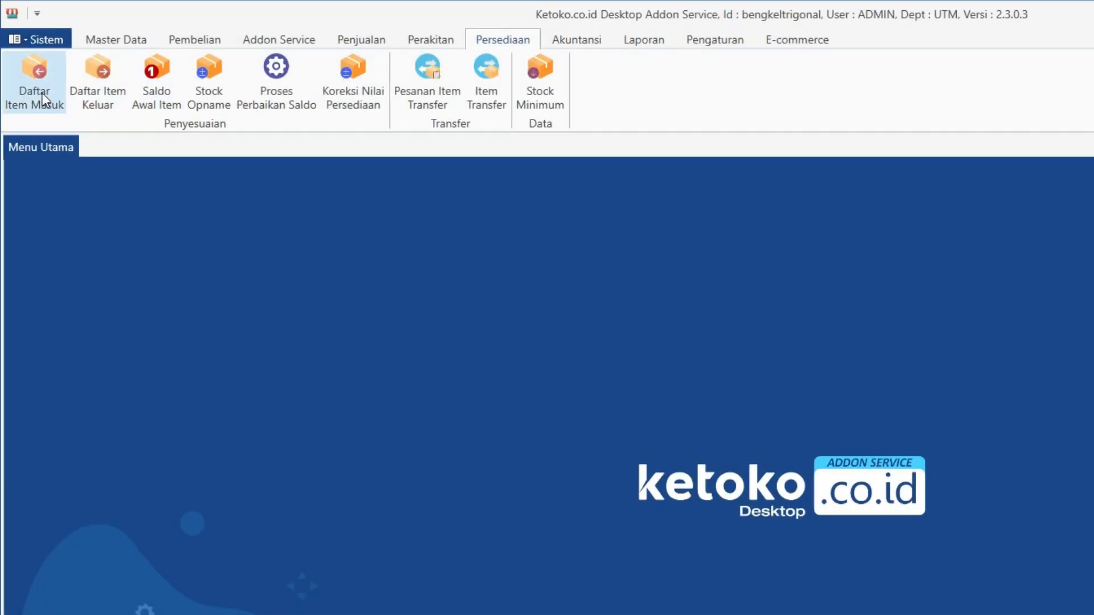
left_click(38, 96)
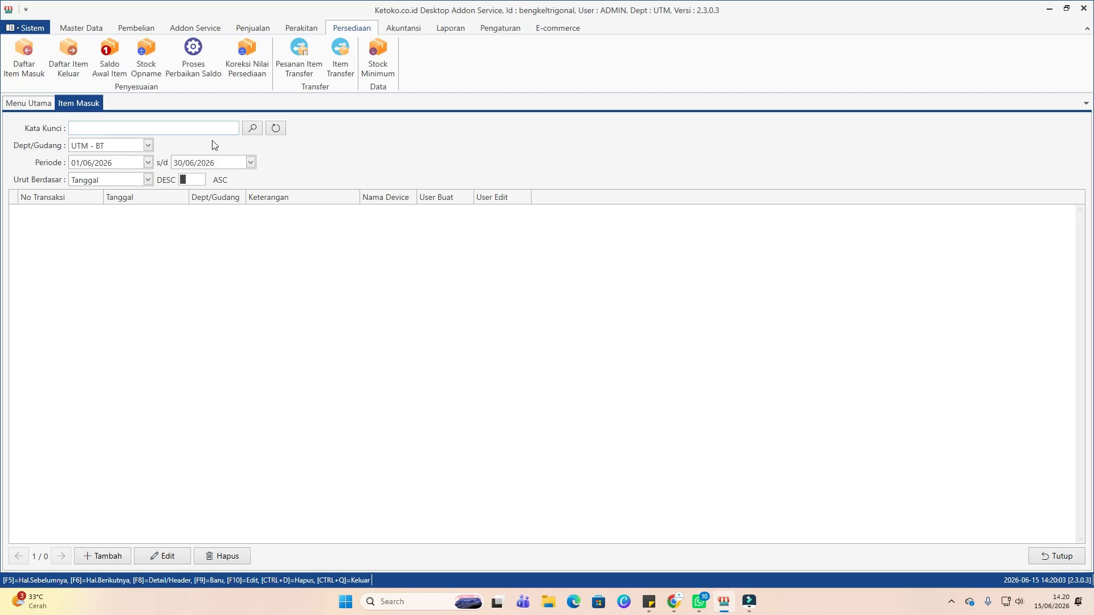
left_click(67, 54)
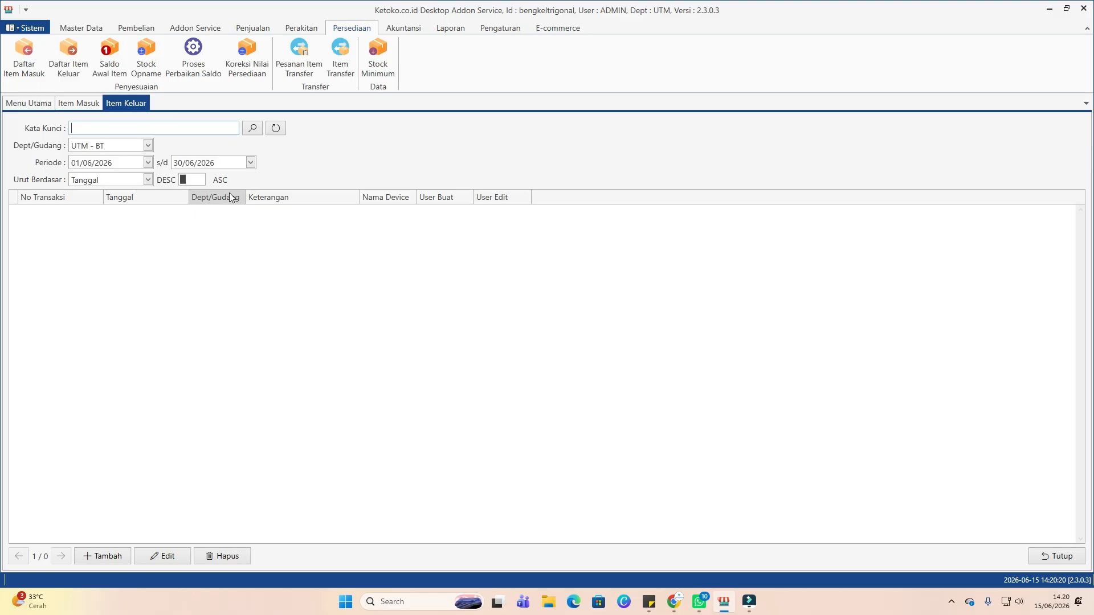
left_click(111, 57)
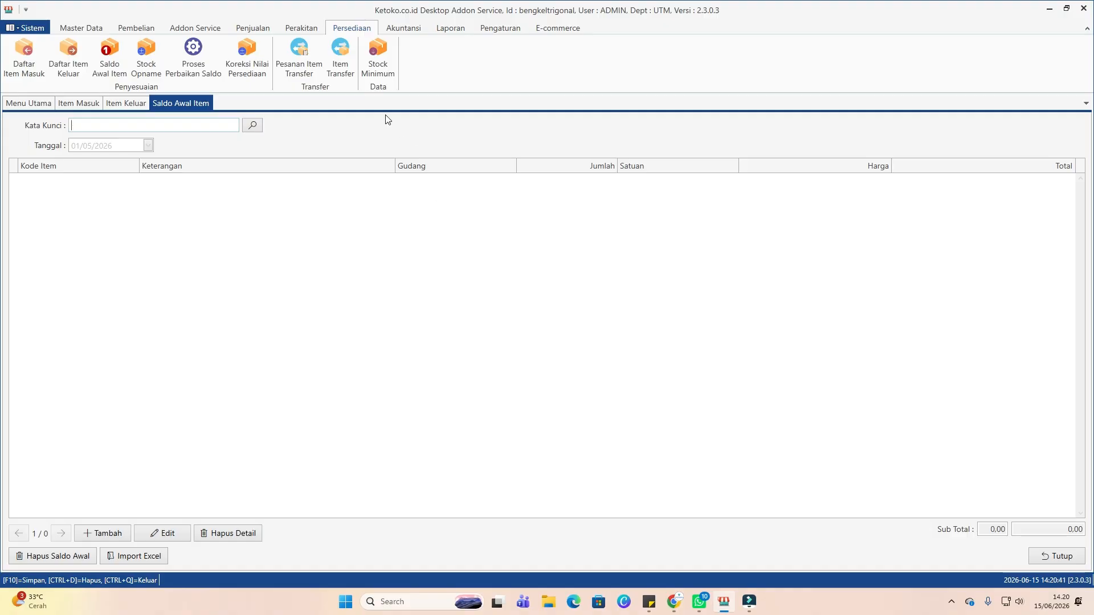
View the Stok Opname page, the Proses Perbaikan Saldo dialog without running it, and the Koreksi Nilai Persediaan page.
left_click(146, 54)
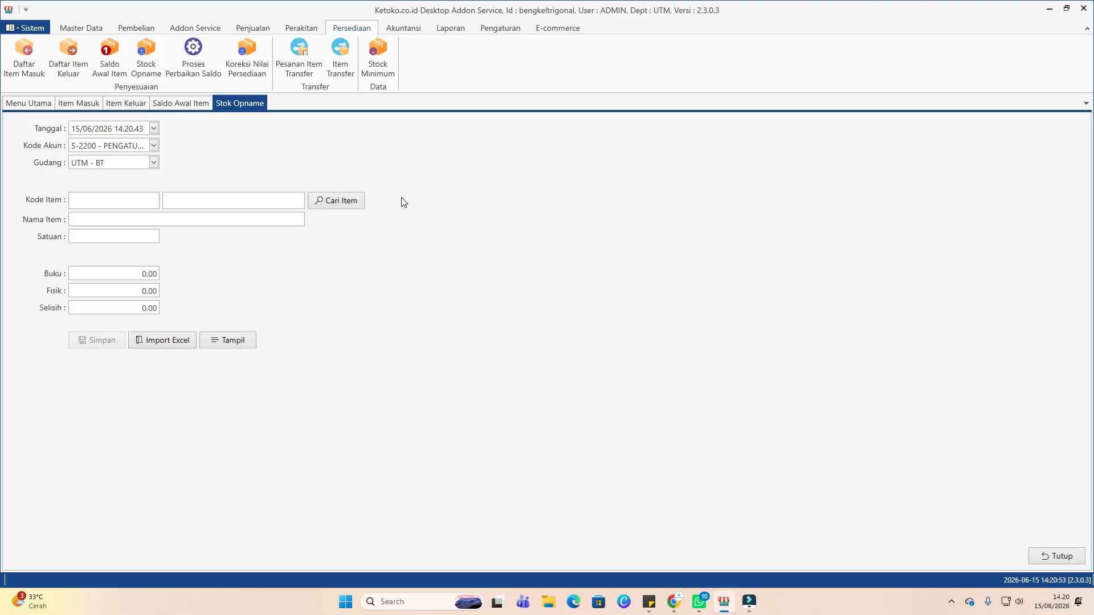
left_click(197, 67)
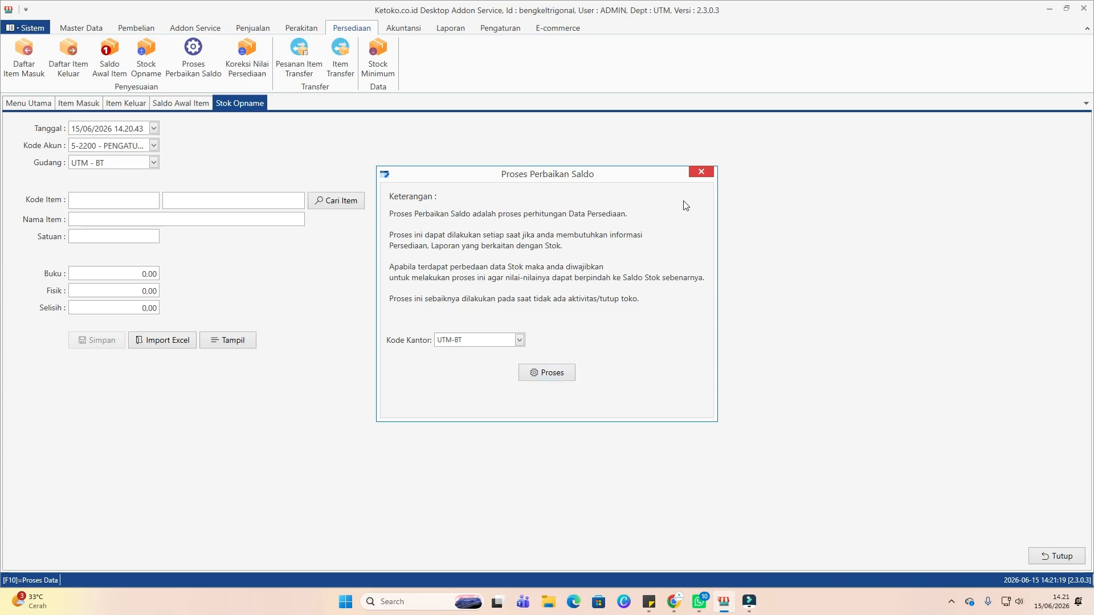
left_click(696, 172)
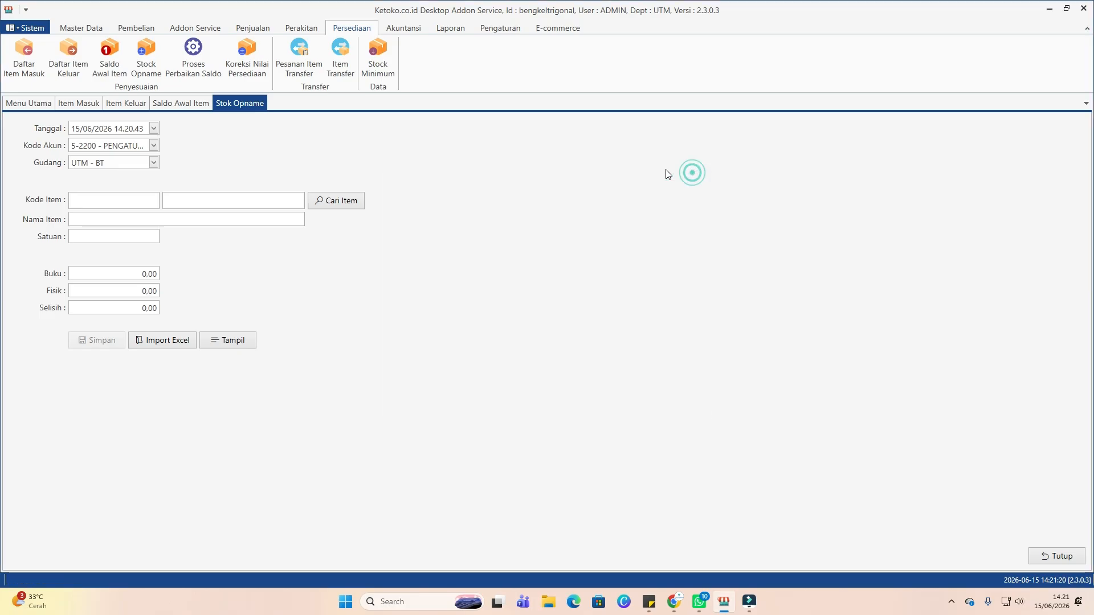
left_click(247, 63)
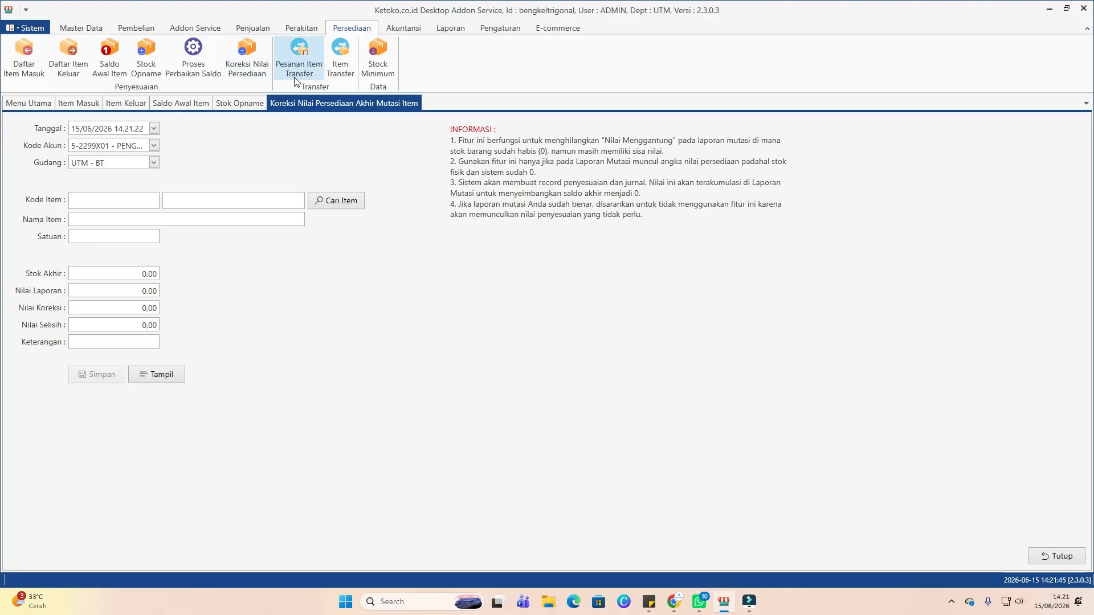
View the Transfer Item list, the Pesanan Transfer Item list and the Stok Minimum page.
left_click(340, 69)
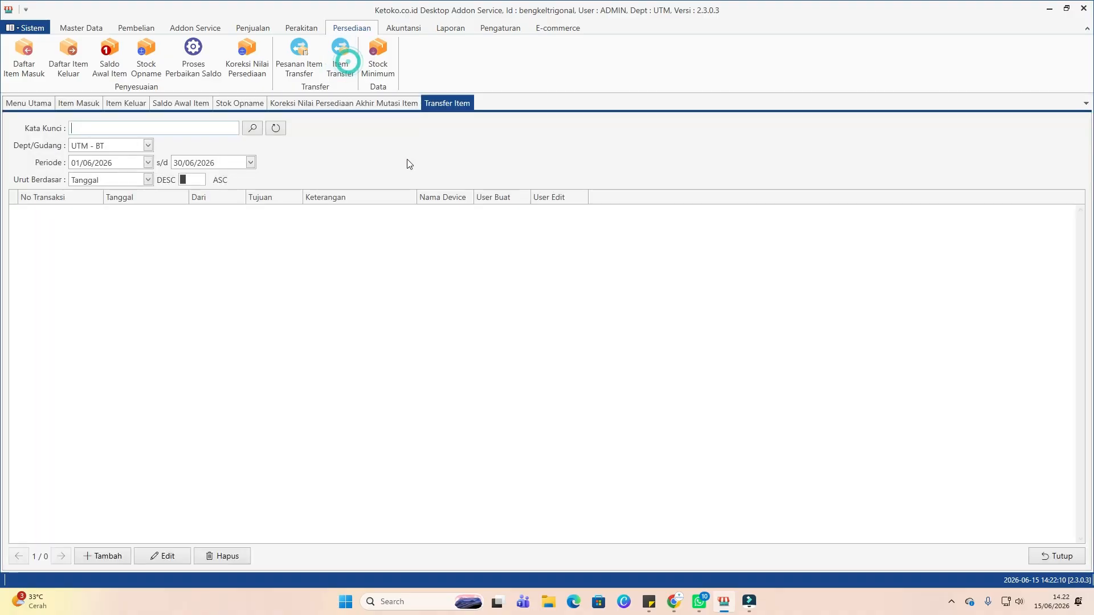
left_click(299, 67)
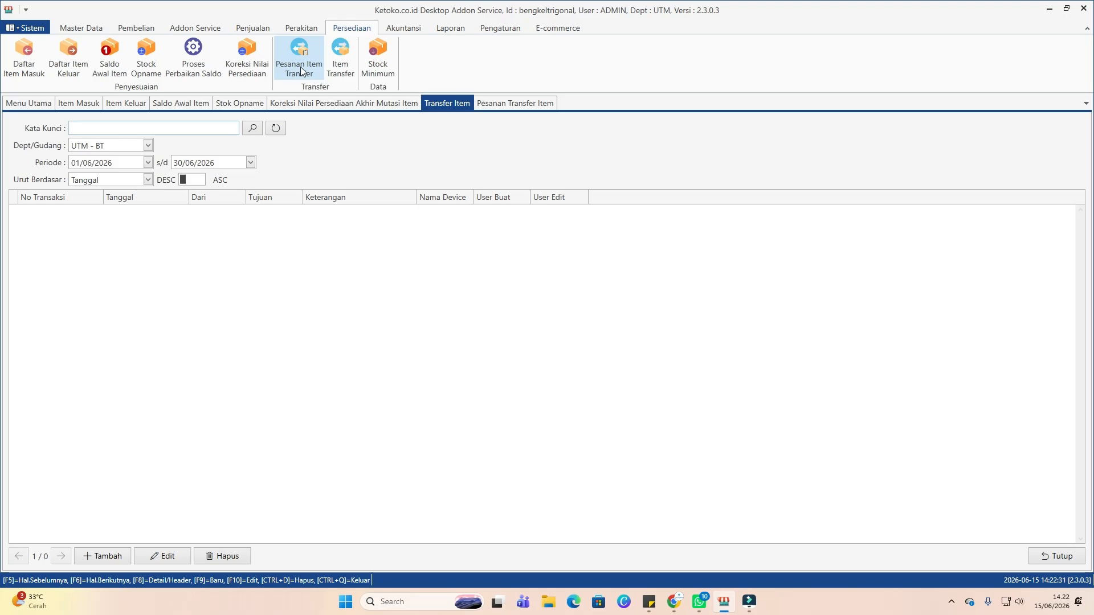
left_click(302, 71)
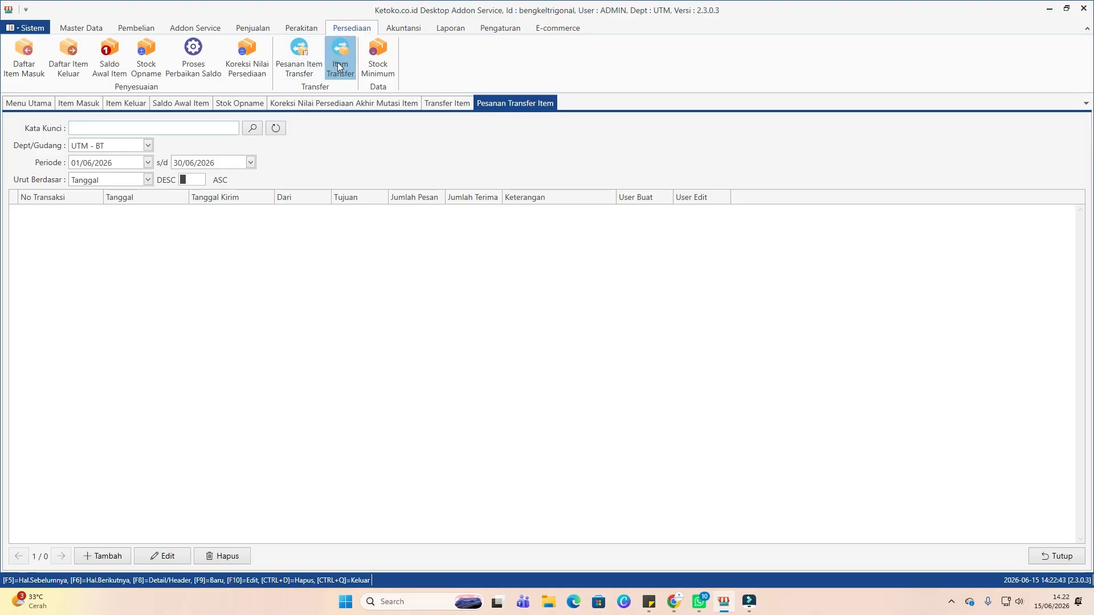
left_click(340, 54)
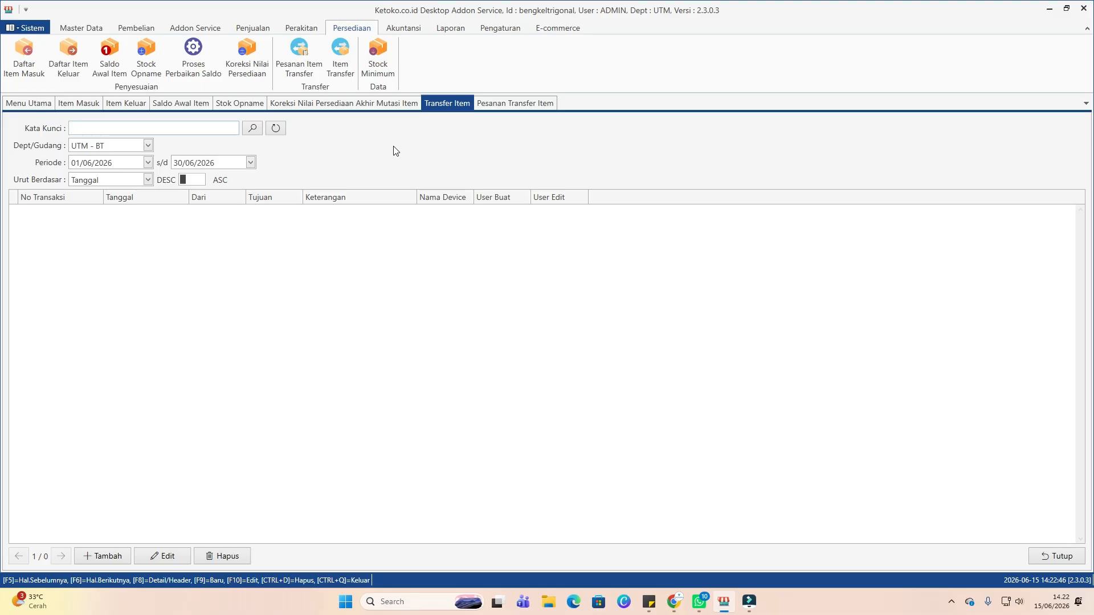
left_click(377, 54)
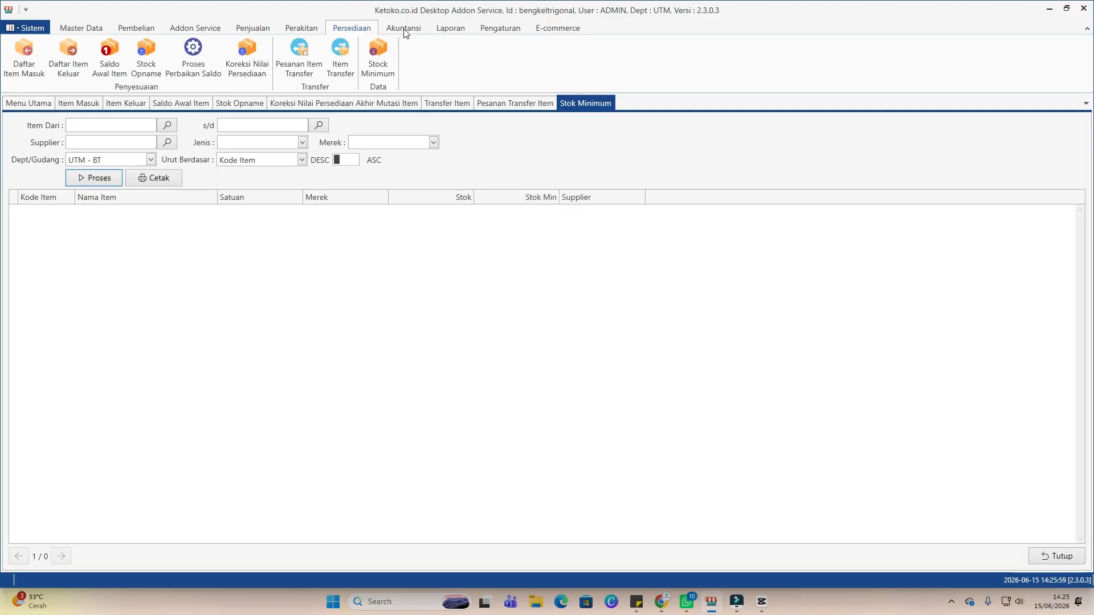
Start a new Kas Keluar transaction and set its first detail line to account 6-1104 - BIAYA INTERNET.
left_click(404, 28)
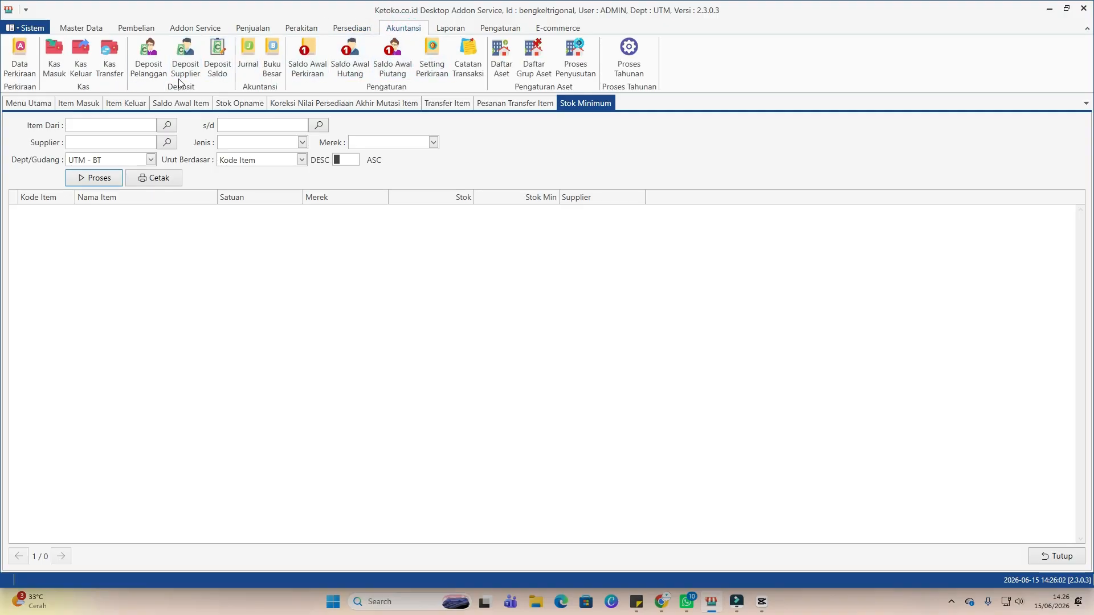
left_click(91, 73)
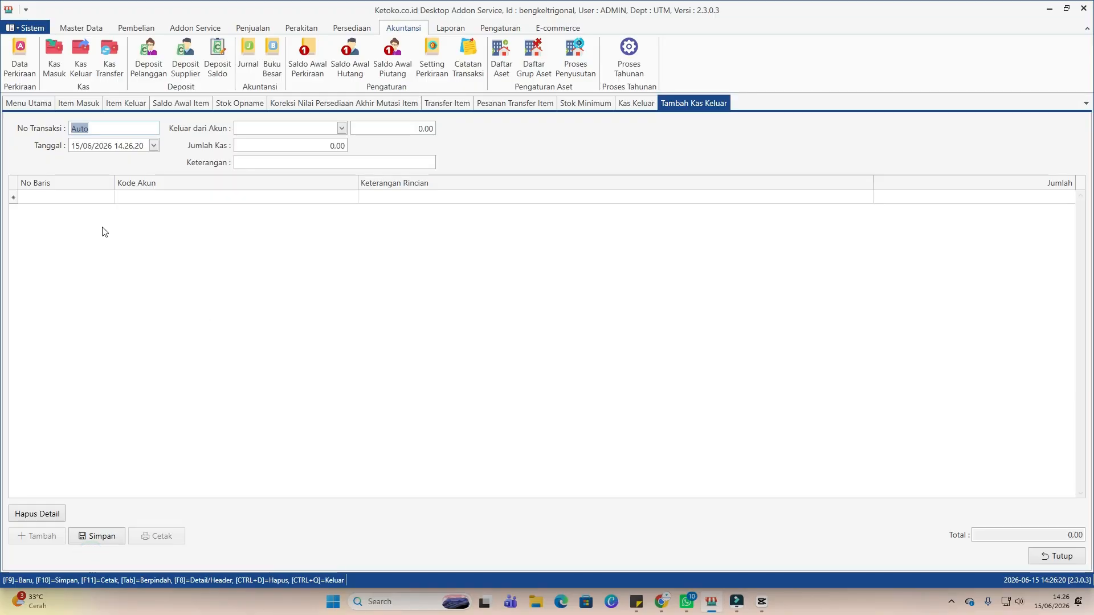
left_click(140, 198)
type("biay")
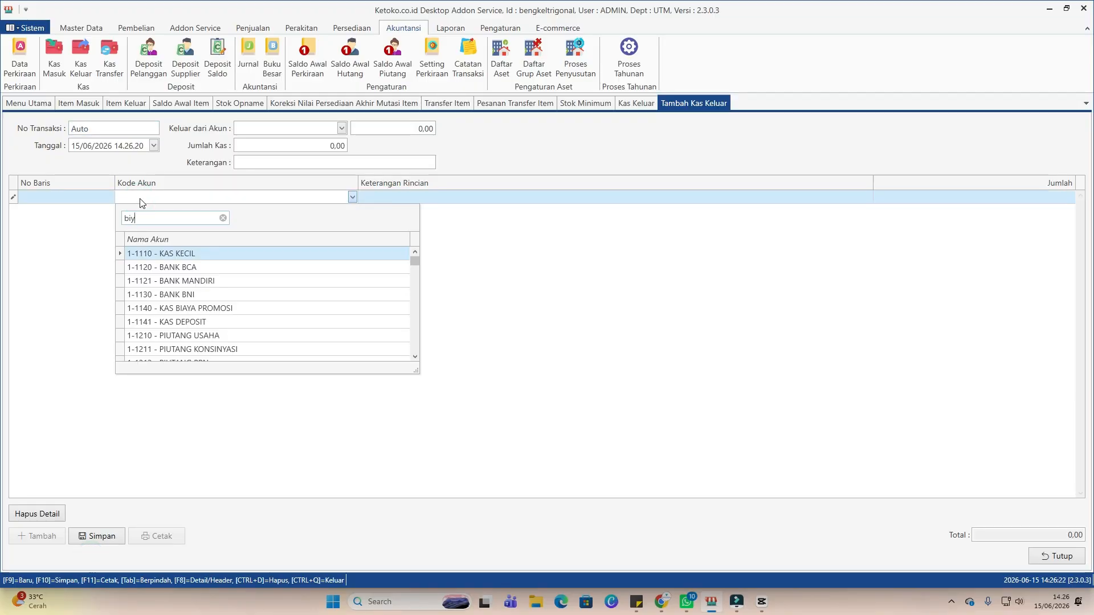
type("a")
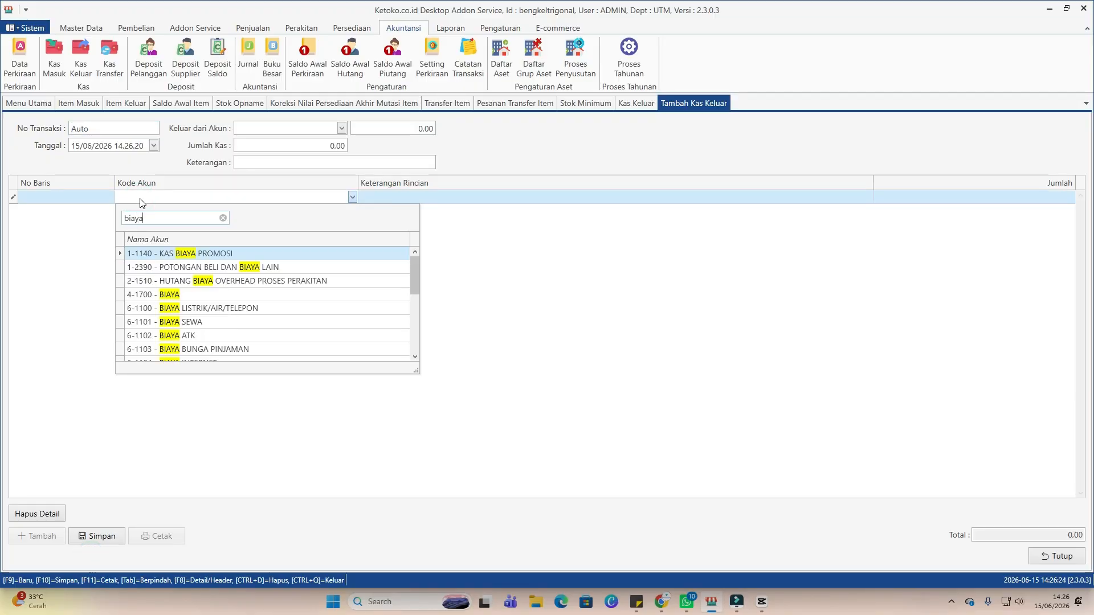
scroll(224, 318, "down", 2)
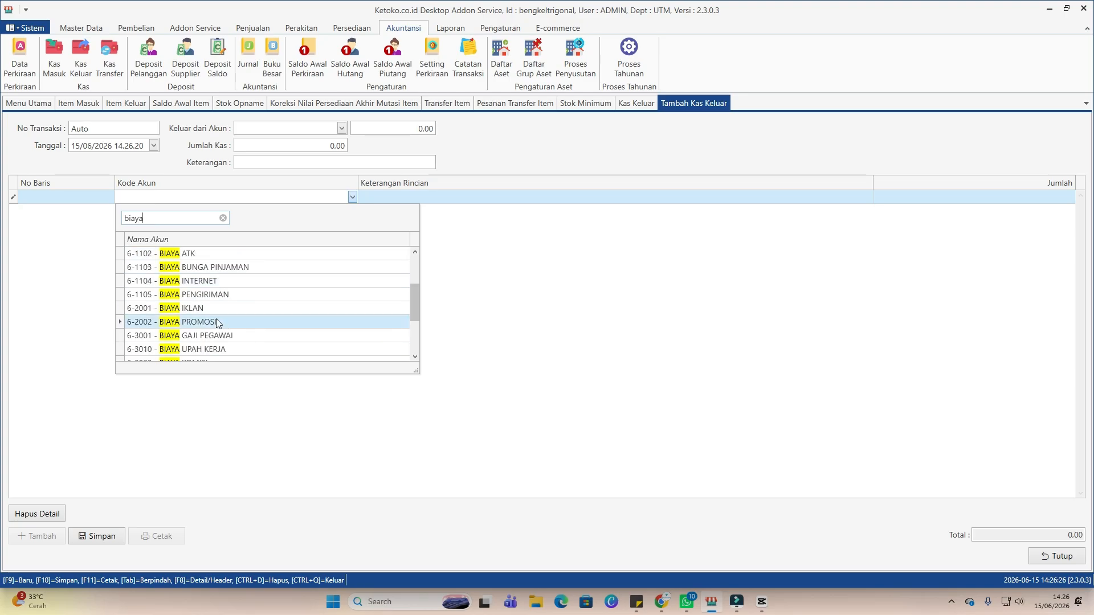
left_click(208, 281)
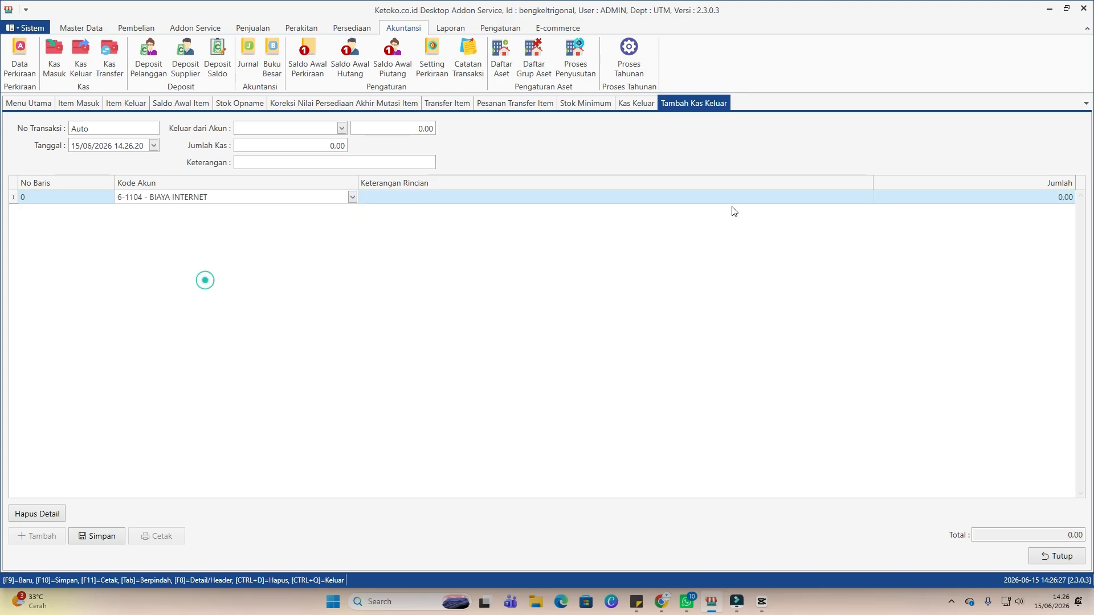
Set the internet expense amount to 50.000, pay it from account 1-1110 - KAS KECIL, and save the transaction.
left_click(1046, 194)
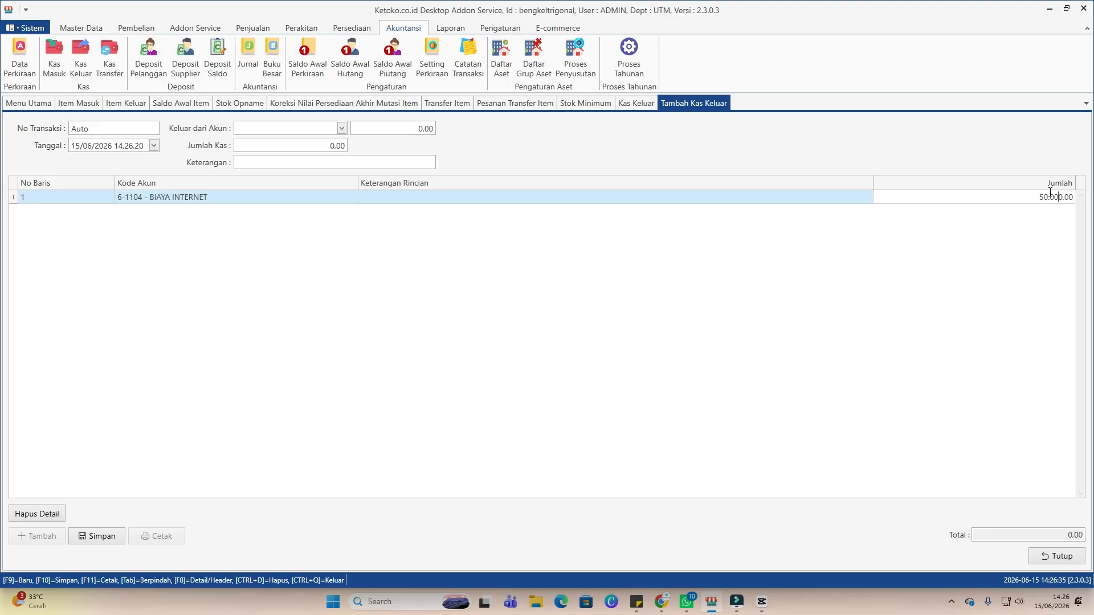
key("Return")
left_click(600, 356)
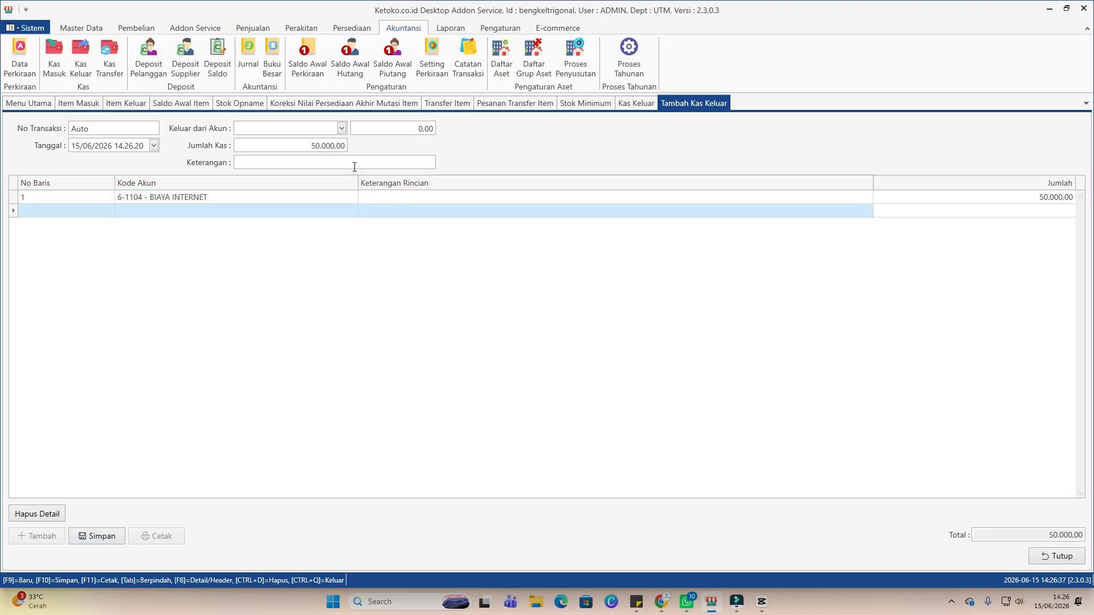
left_click(342, 129)
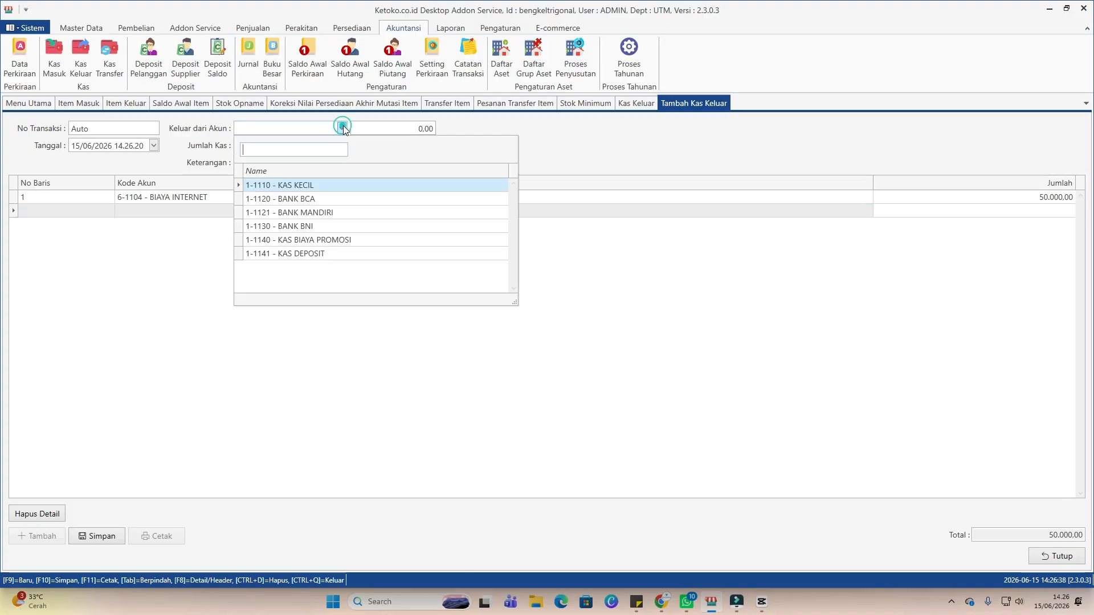
left_click(318, 185)
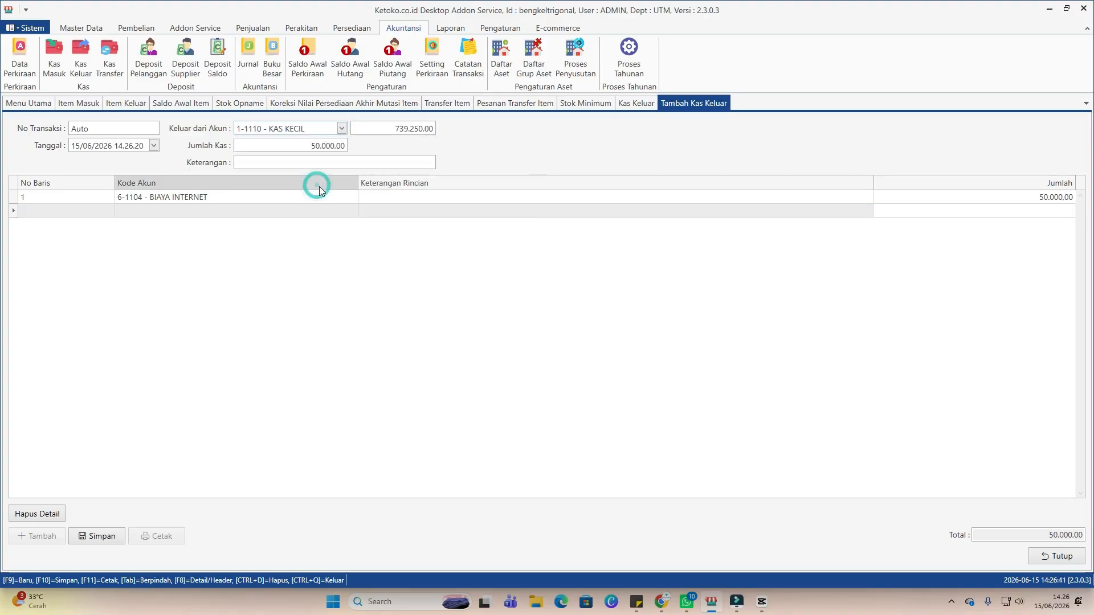
left_click(100, 537)
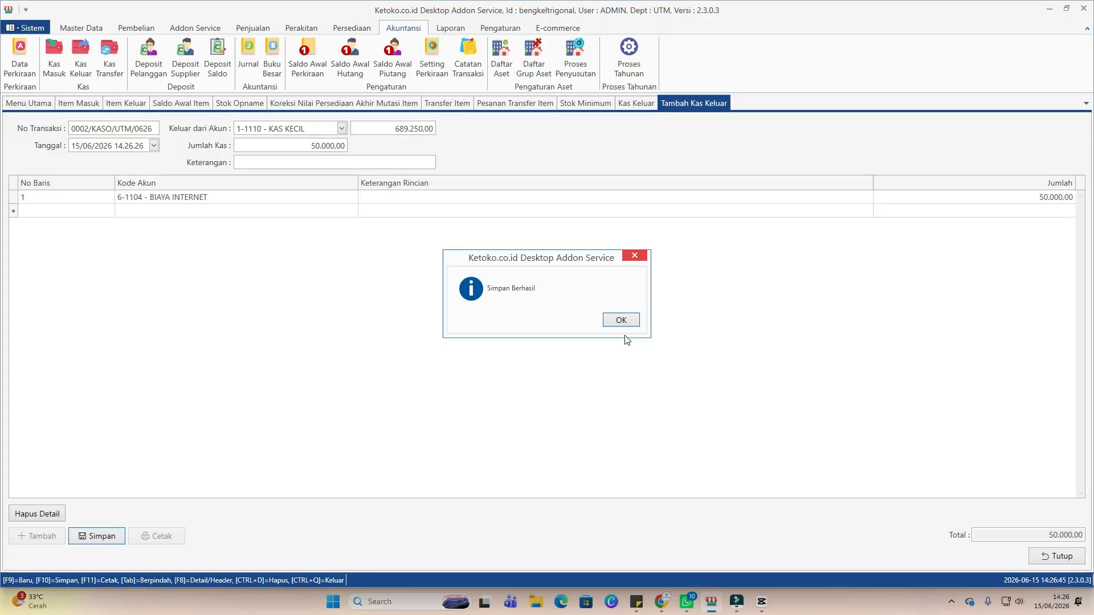
left_click(621, 320)
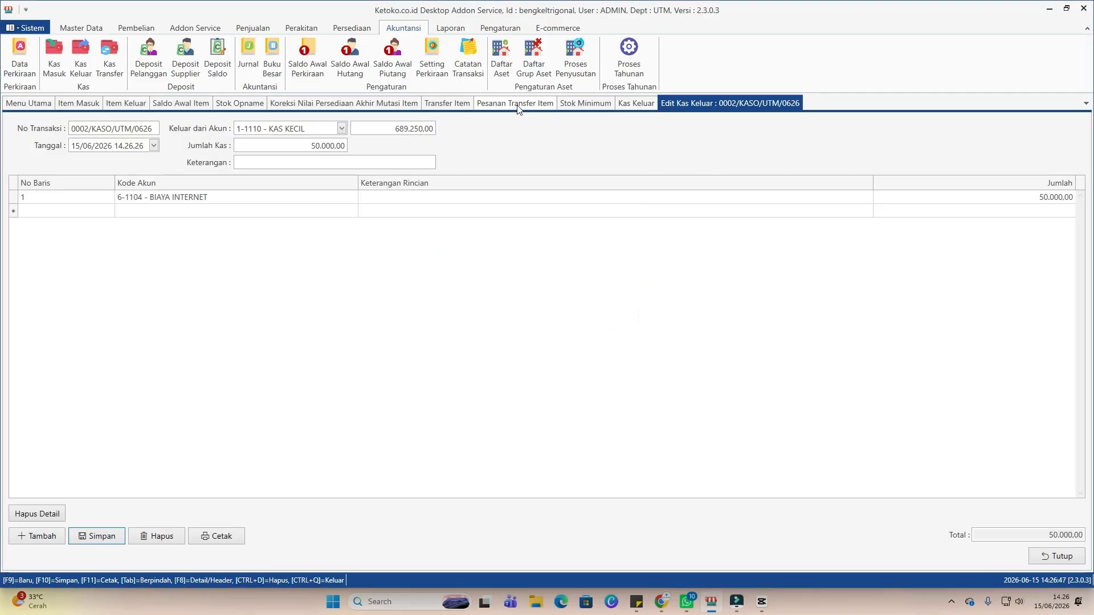
Preview the Laba Rugi financial report for Juni 2026, then close the preview.
left_click(450, 28)
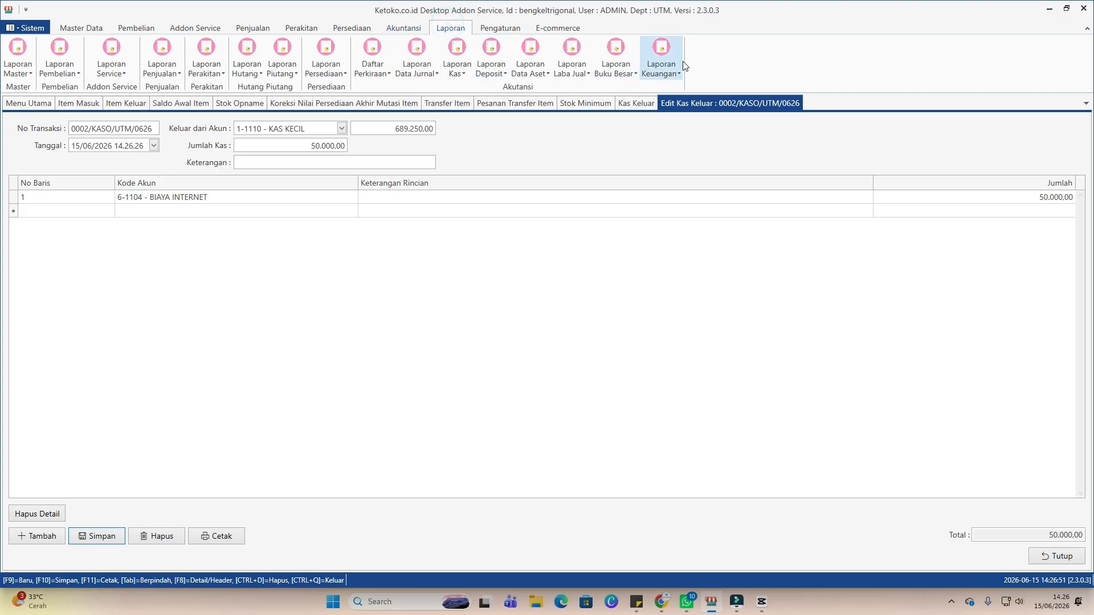
left_click(660, 64)
left_click(675, 105)
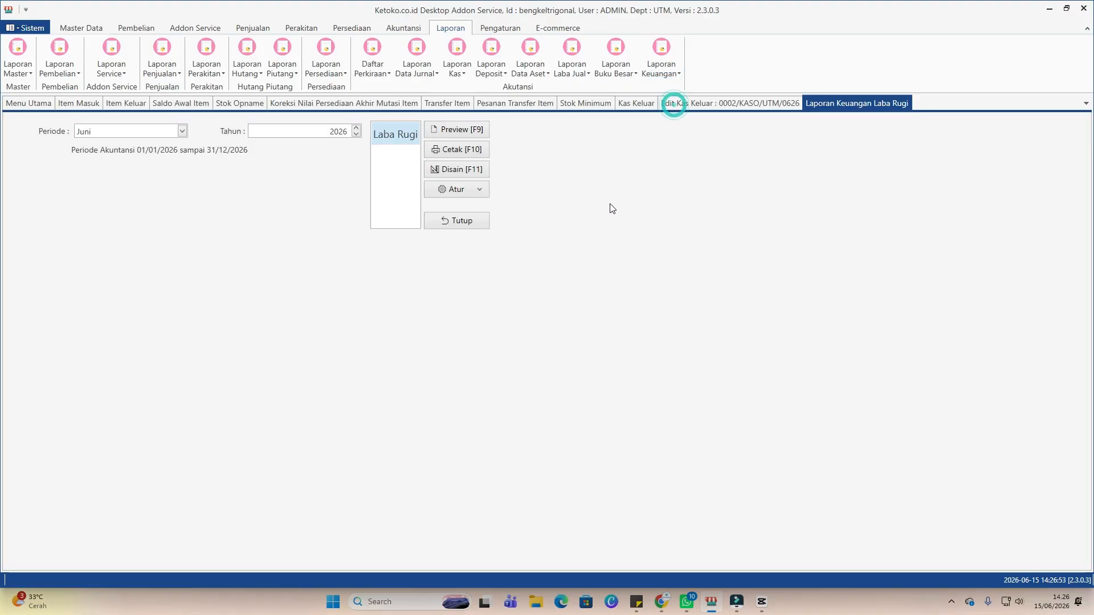
left_click(455, 130)
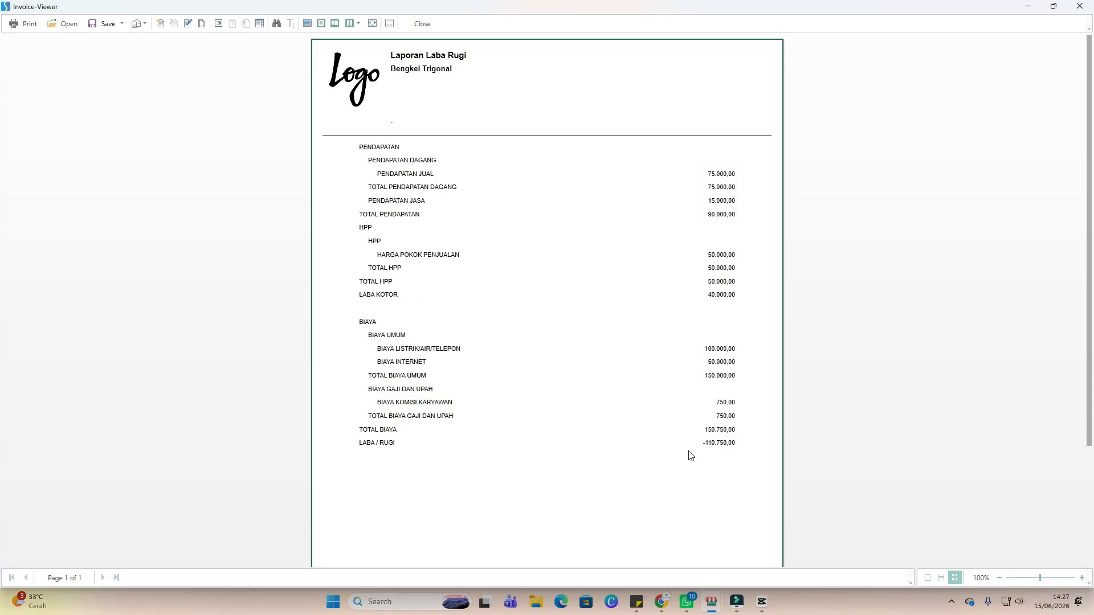
left_click(423, 23)
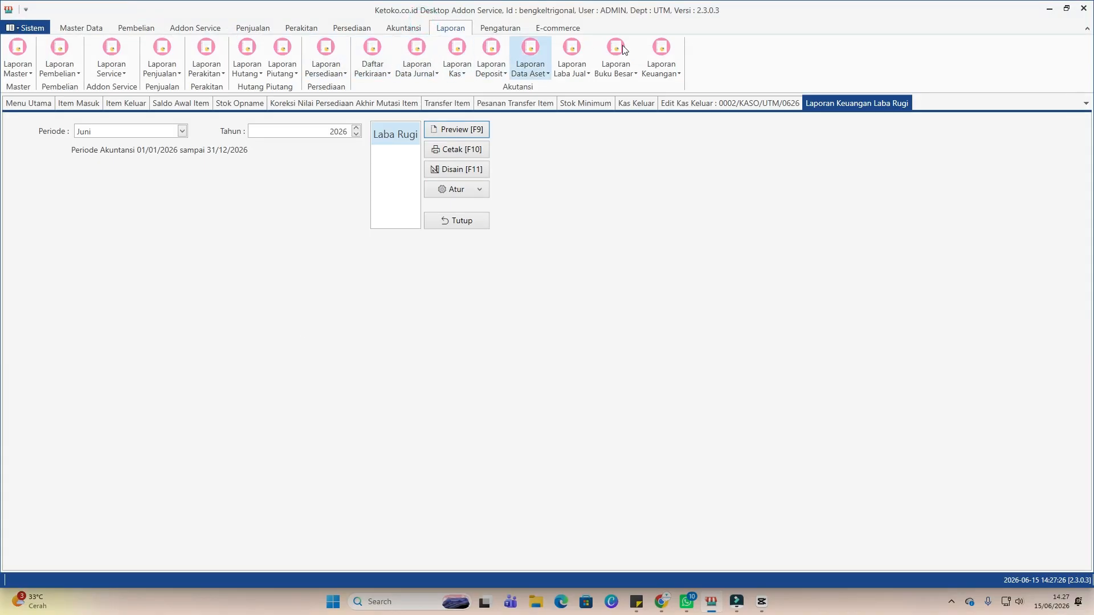
Preview the Neraca financial report for the period ending 30/06/2026, then close the preview.
left_click(664, 60)
left_click(668, 89)
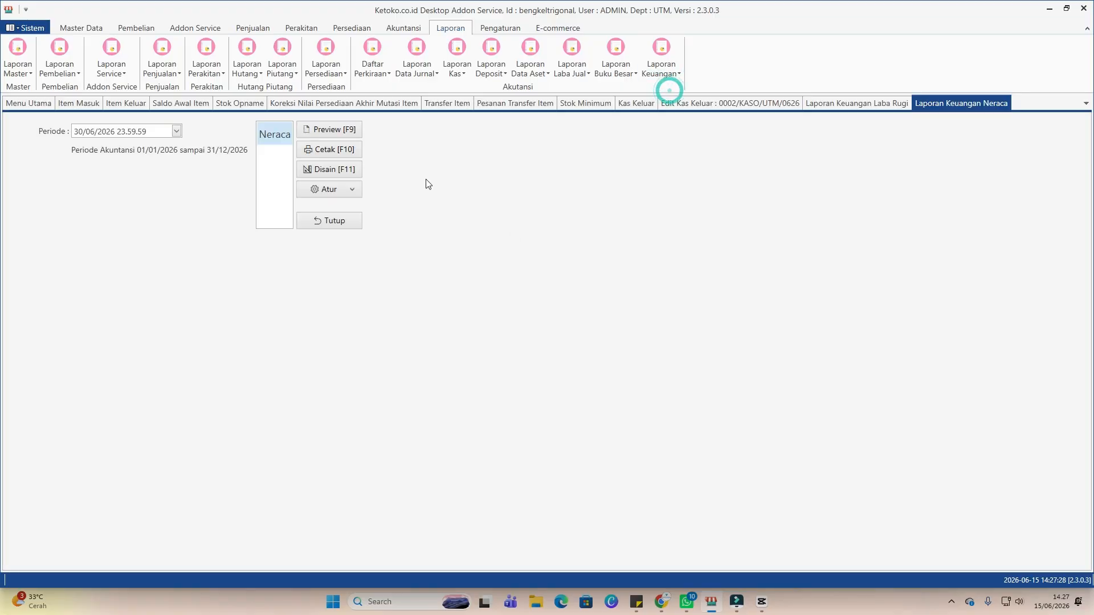
key("F9")
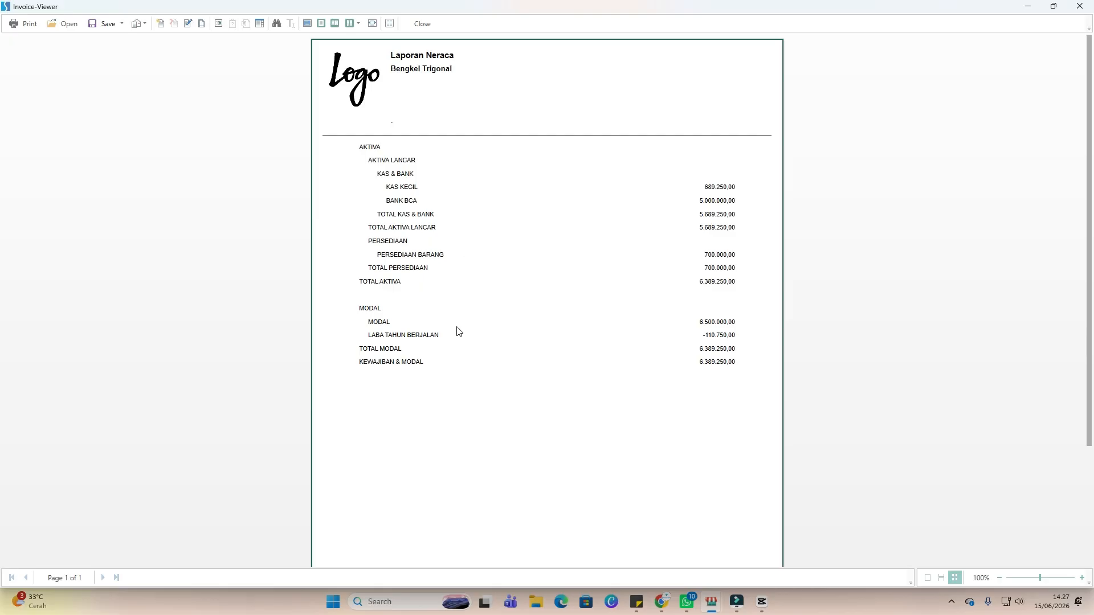
left_click(423, 23)
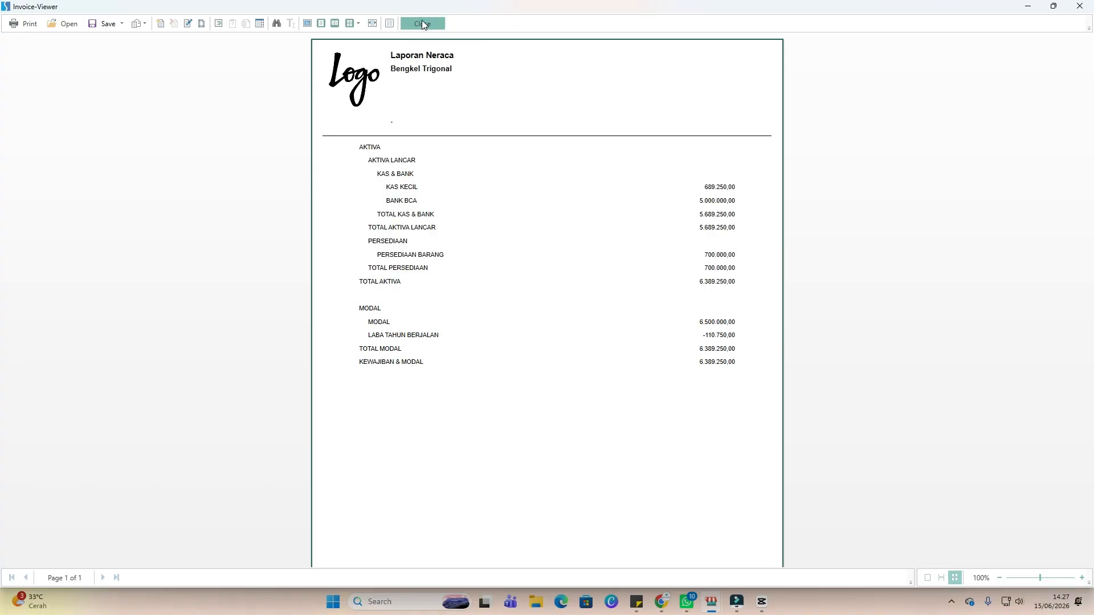